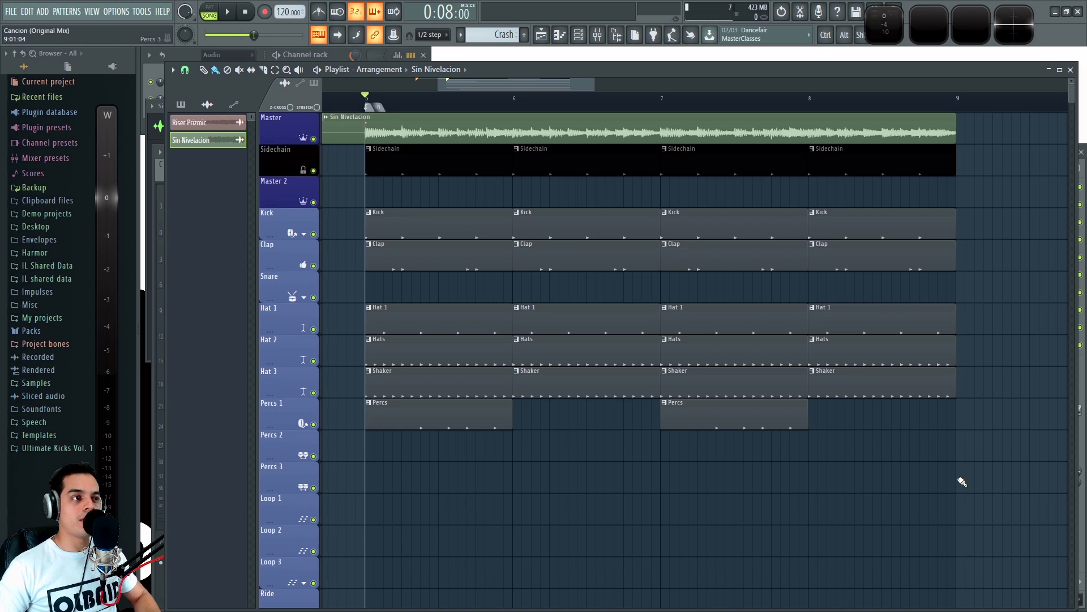
# Step: Solo the Master playlist track and play its Sin Nivelacion audio clip from bar 5
pyautogui.scroll(-5, 326, 122)
pyautogui.scroll(6, 326, 122)
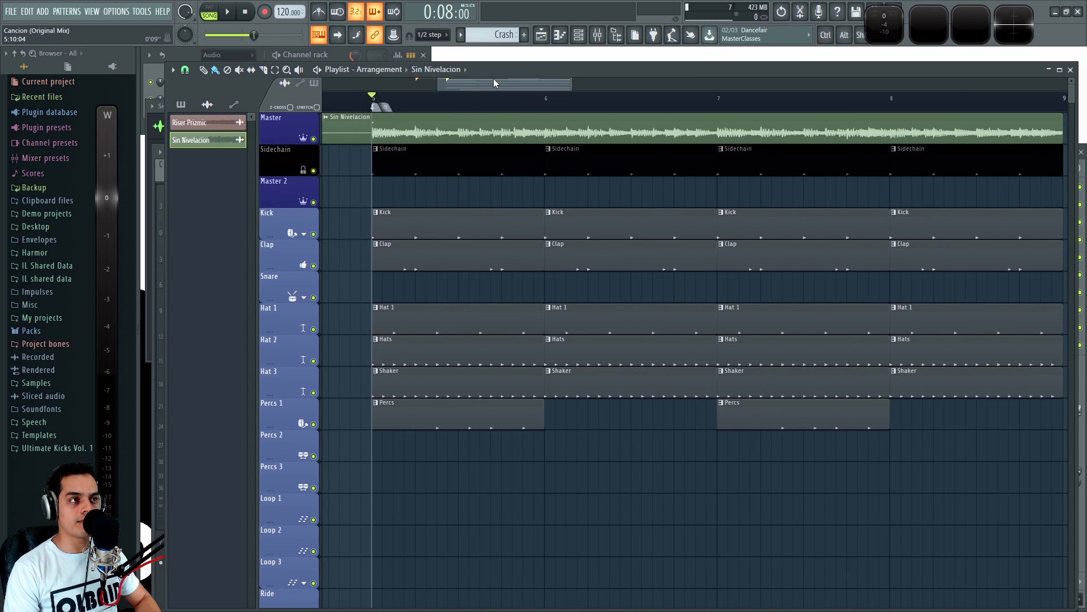
pyautogui.scroll(-6, 524, 189)
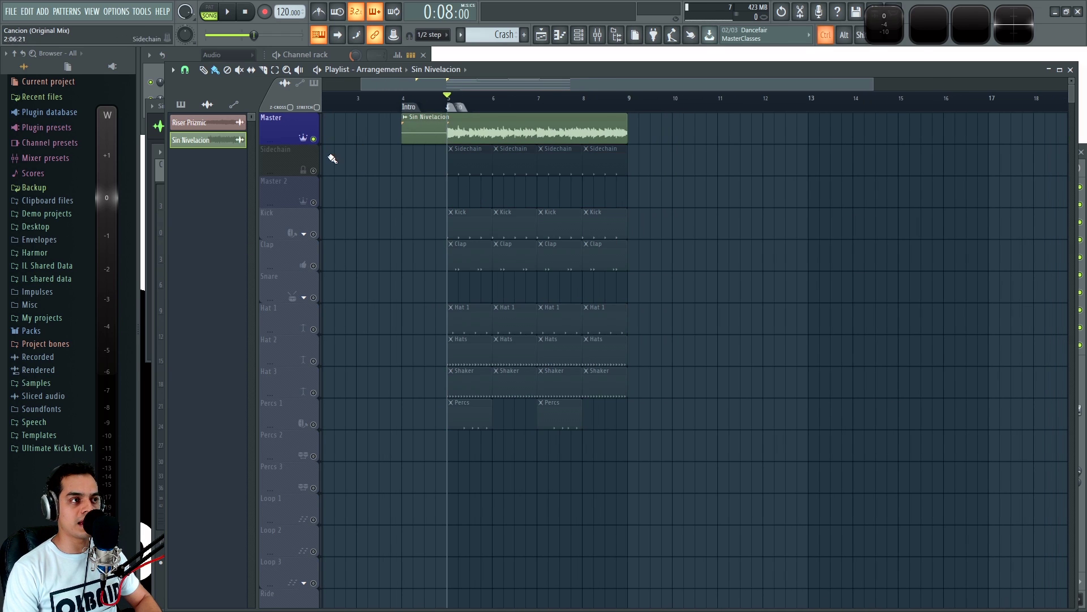
pyautogui.scroll(4, 466, 194)
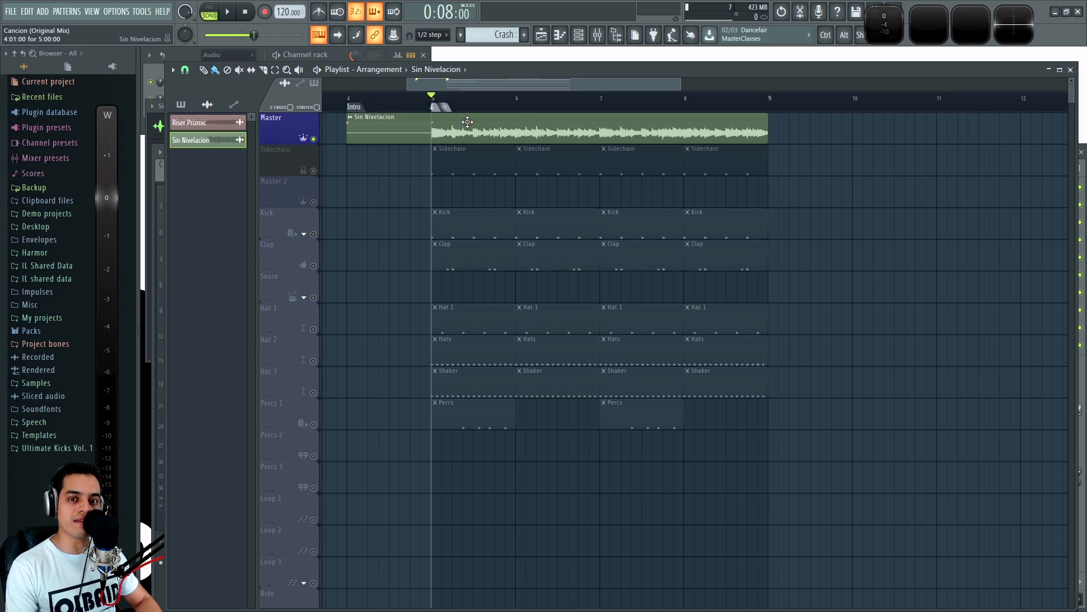
pyautogui.press('space')
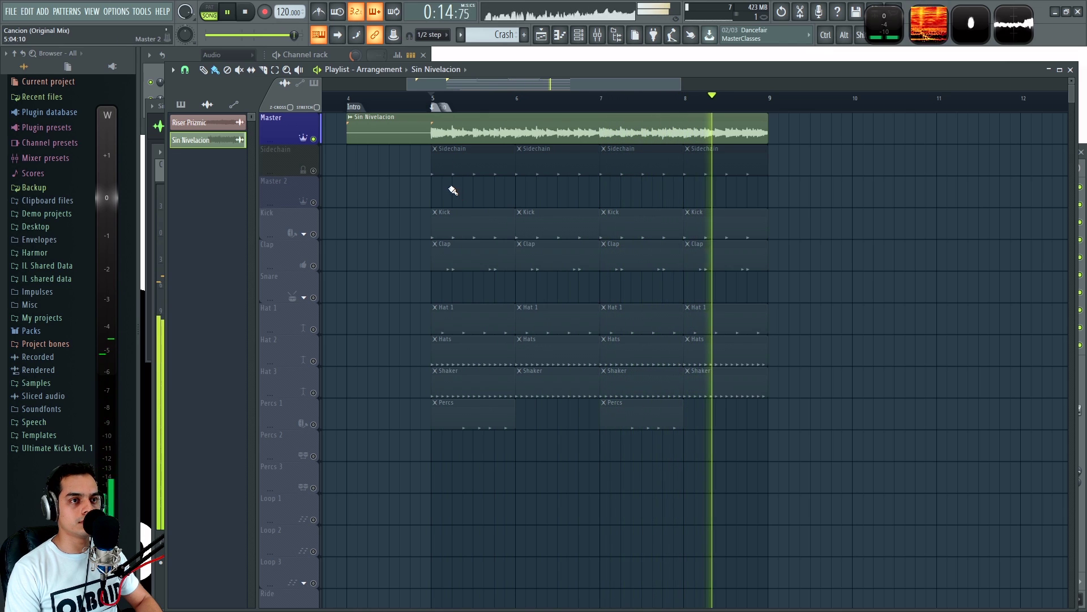
pyautogui.press('space')
# Step: Take the Master playlist track out of solo, mute it, and play the remaining tracks from bar 5
pyautogui.rightClick(313, 139)
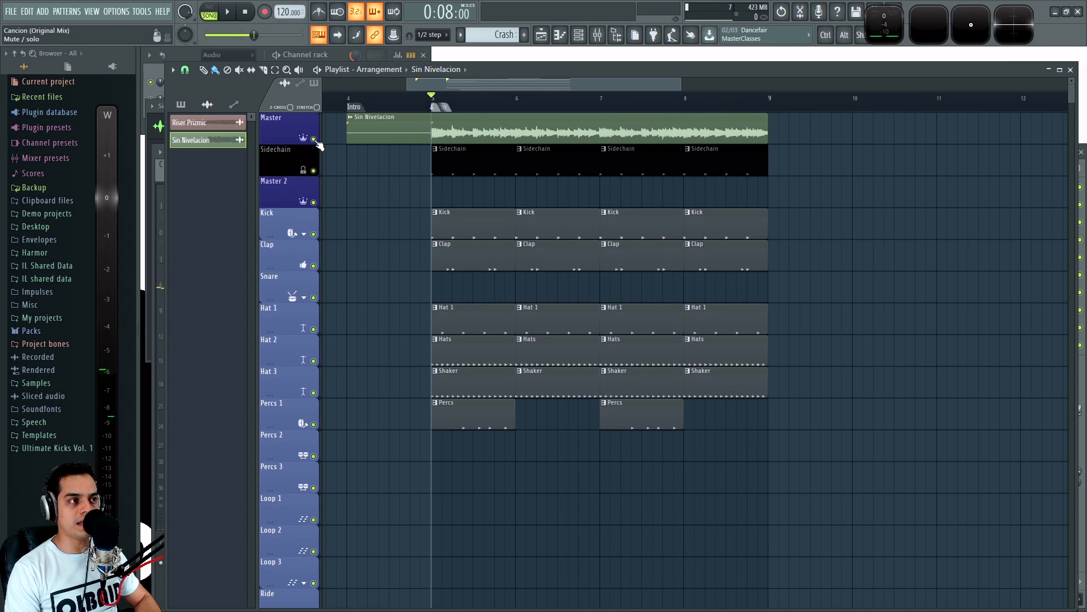
pyautogui.click(314, 140)
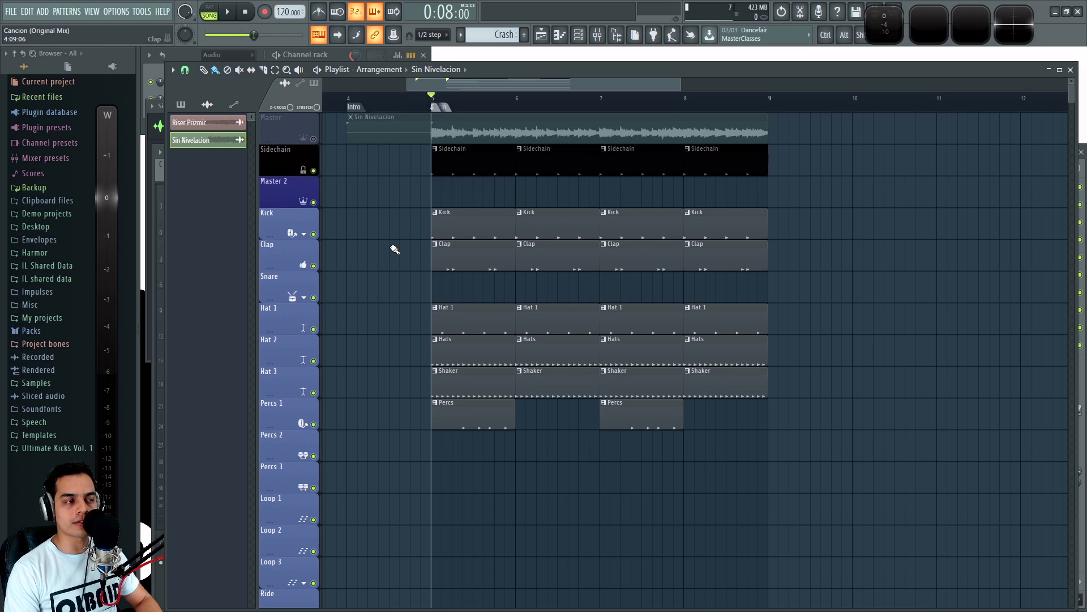
pyautogui.press('space')
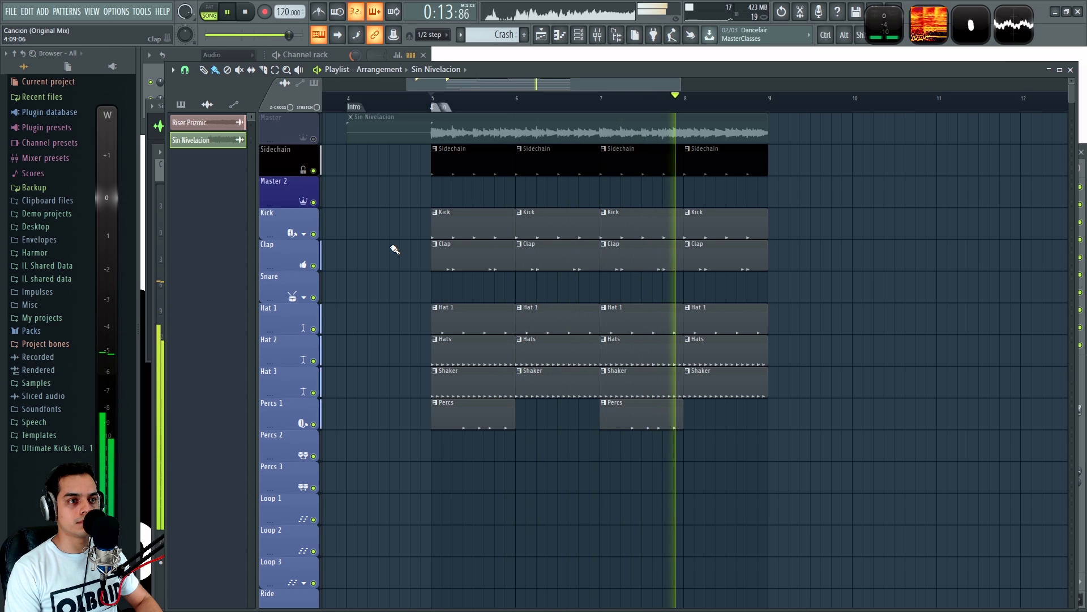
pyautogui.press('space')
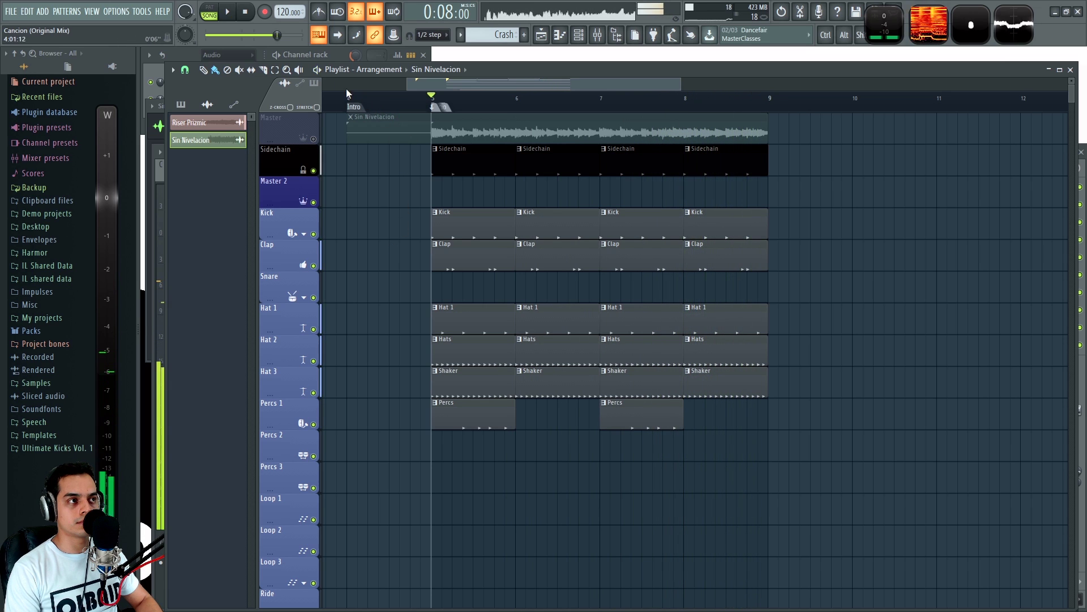
# Step: Save the project, open the mixer and play the arrangement briefly to see the level of every mixer track
pyautogui.scroll(-3, 395, 191)
pyautogui.scroll(1, 386, 191)
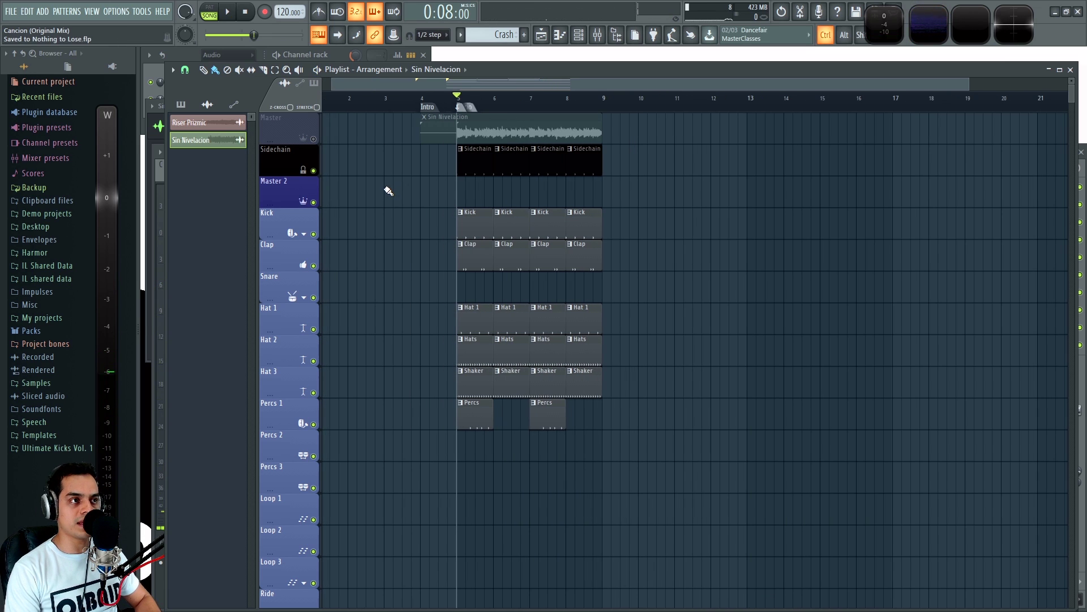
pyautogui.press('F9')
pyautogui.scroll(4, 390, 187)
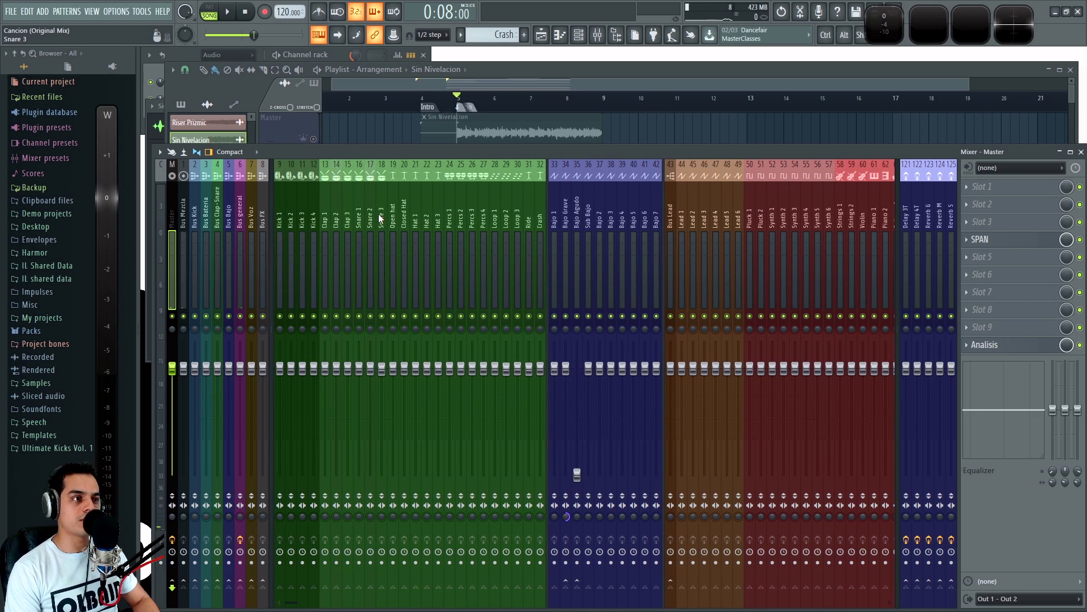
pyautogui.press('space')
pyautogui.press('space')
# Step: Select the Kick 1 mixer track, solo it and play it
pyautogui.click(287, 202)
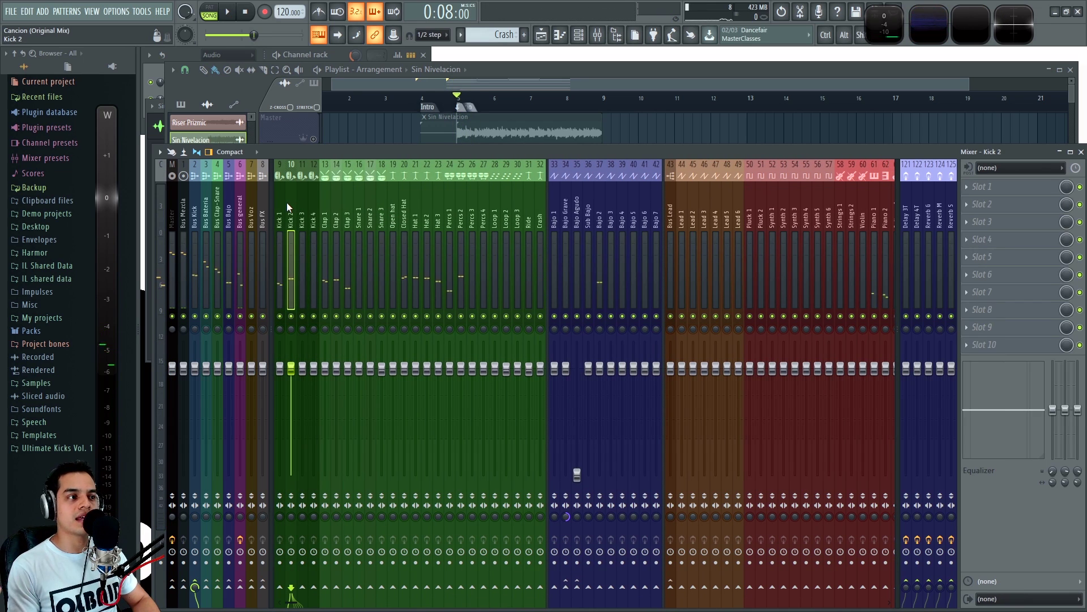
pyautogui.moveTo(287, 203)
pyautogui.mouseDown()
pyautogui.moveTo(858, 206)
pyautogui.moveTo(285, 214)
pyautogui.mouseUp()
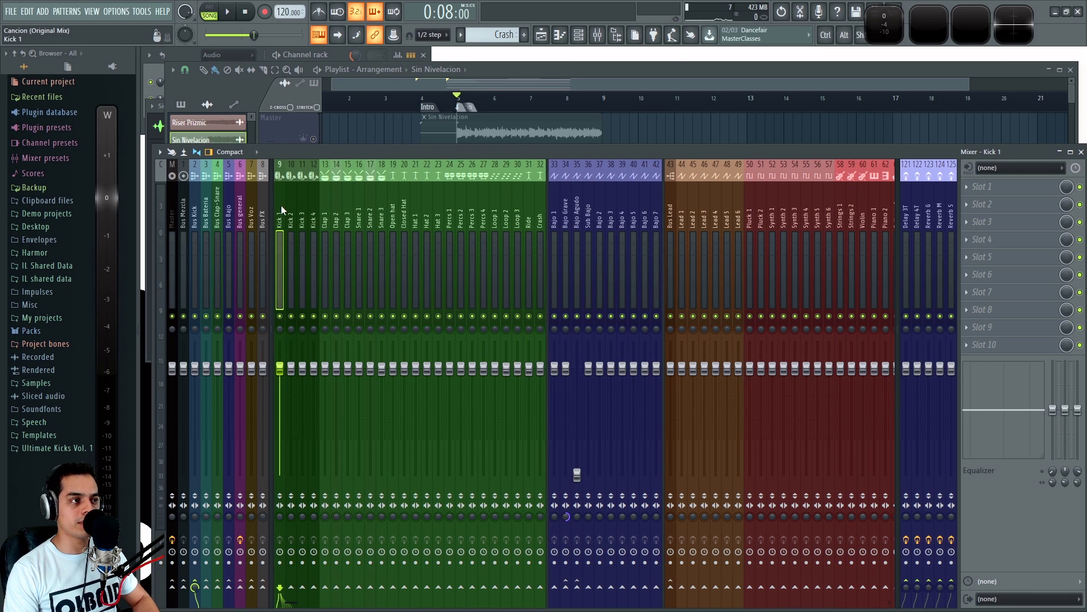
pyautogui.press('space')
pyautogui.rightClick(279, 316)
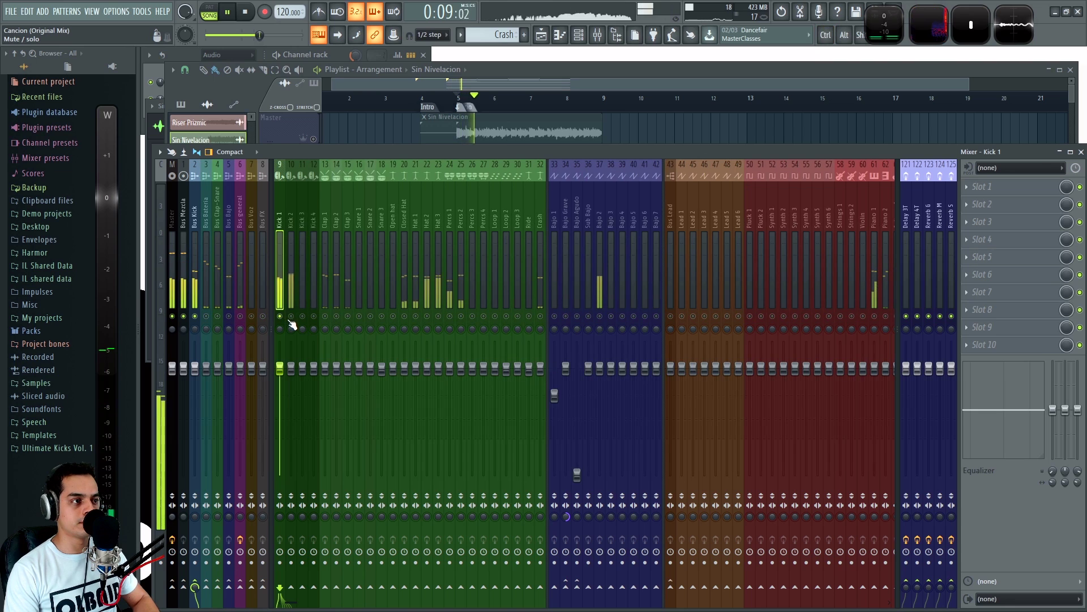
pyautogui.press('space')
# Step: Solo and select the Kick 2 mixer track, and play it while checking its level on the Wave Candy meter
pyautogui.rightClick(291, 317)
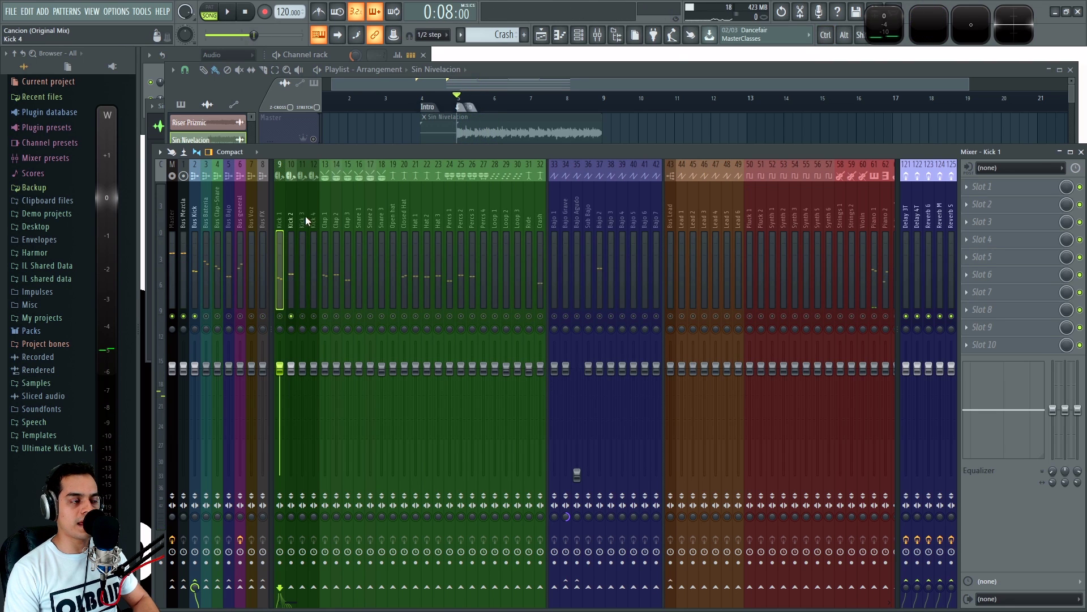
pyautogui.click(292, 208)
pyautogui.press('space')
pyautogui.press('space')
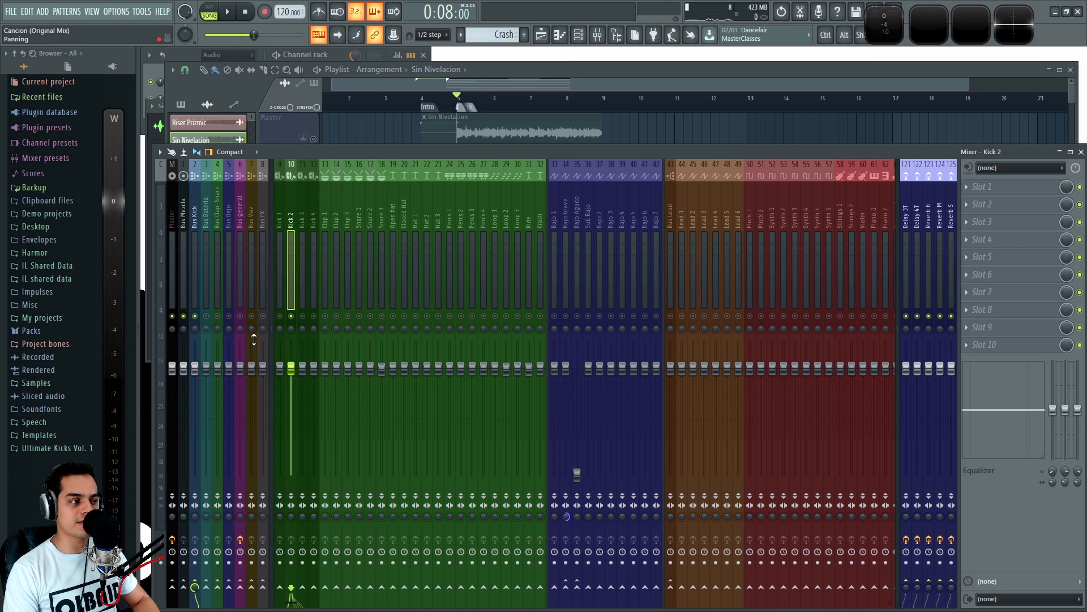
pyautogui.press('space')
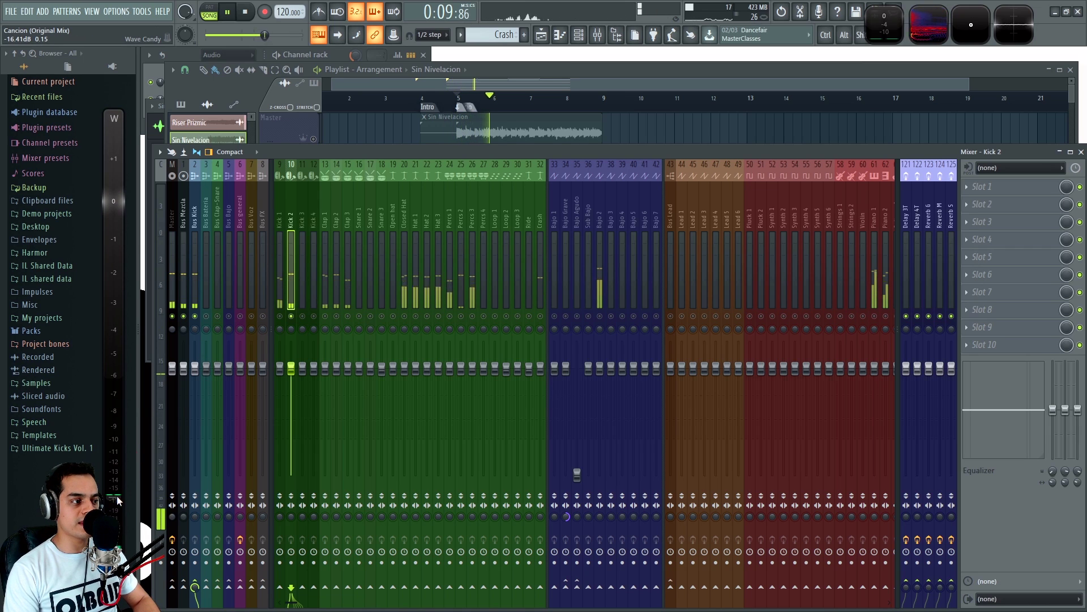
pyautogui.press('space')
# Step: Go back to the Kick 1 mixer track in solo and play it to compare its level with Kick 2
pyautogui.press('Left')
pyautogui.press('space')
pyautogui.press('space')
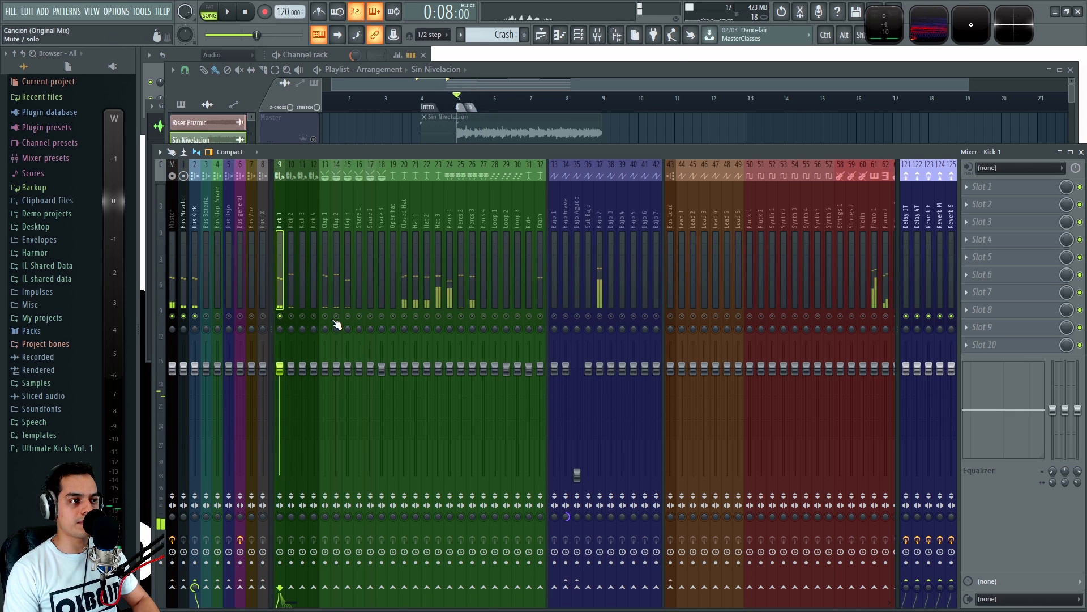
# Step: Solo the Clap 1, Clap 2 and Clap 3 mixer tracks one after another and play each to check its level
pyautogui.press('space')
pyautogui.click(325, 206)
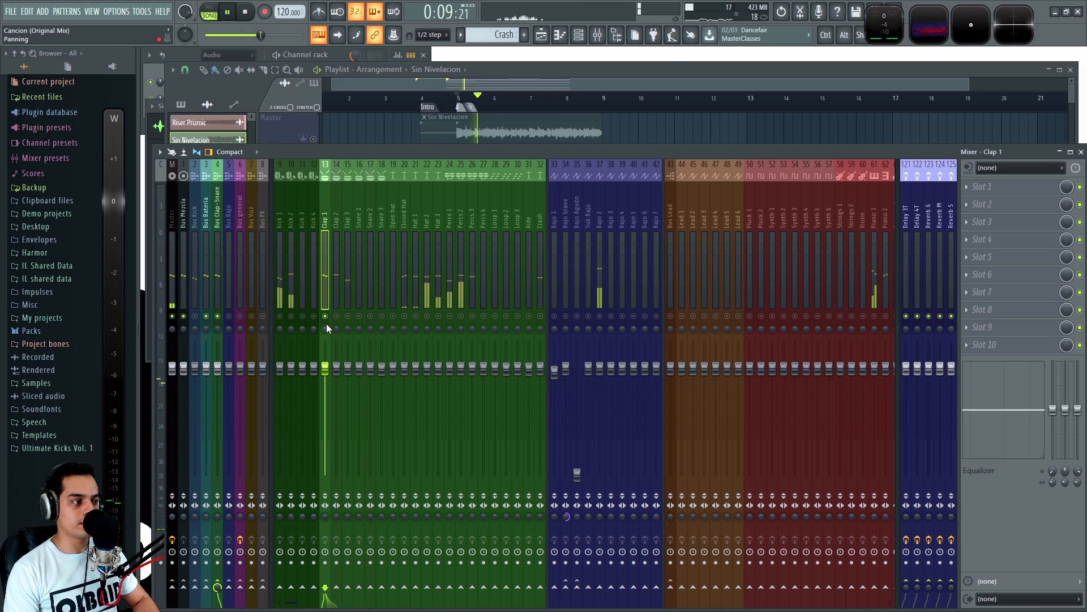
pyautogui.press('space')
pyautogui.rightClick(337, 316)
pyautogui.press('space')
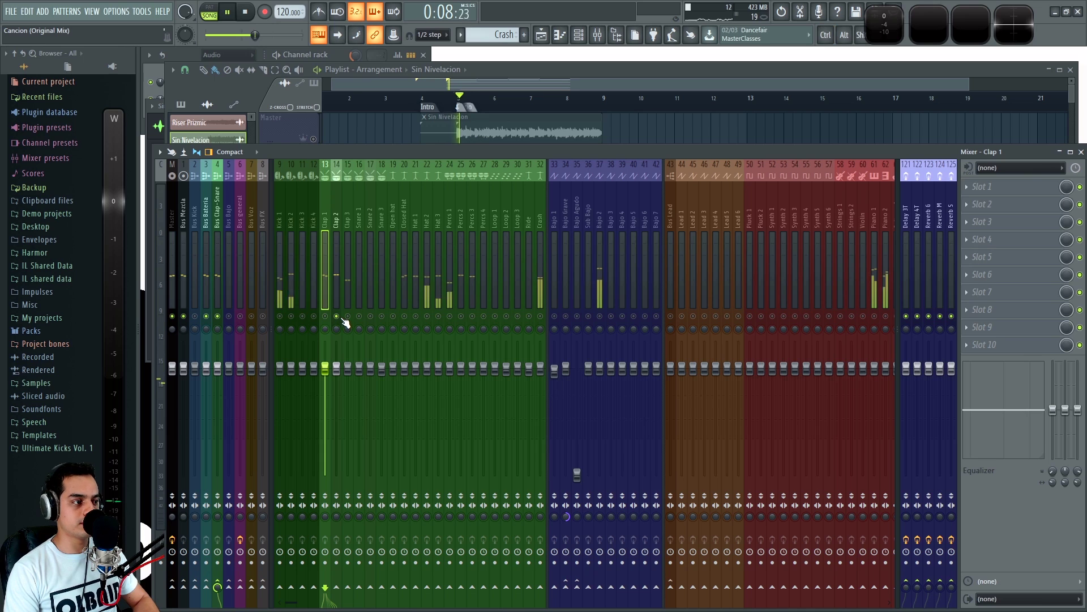
pyautogui.press('space')
pyautogui.rightClick(348, 316)
pyautogui.press('space')
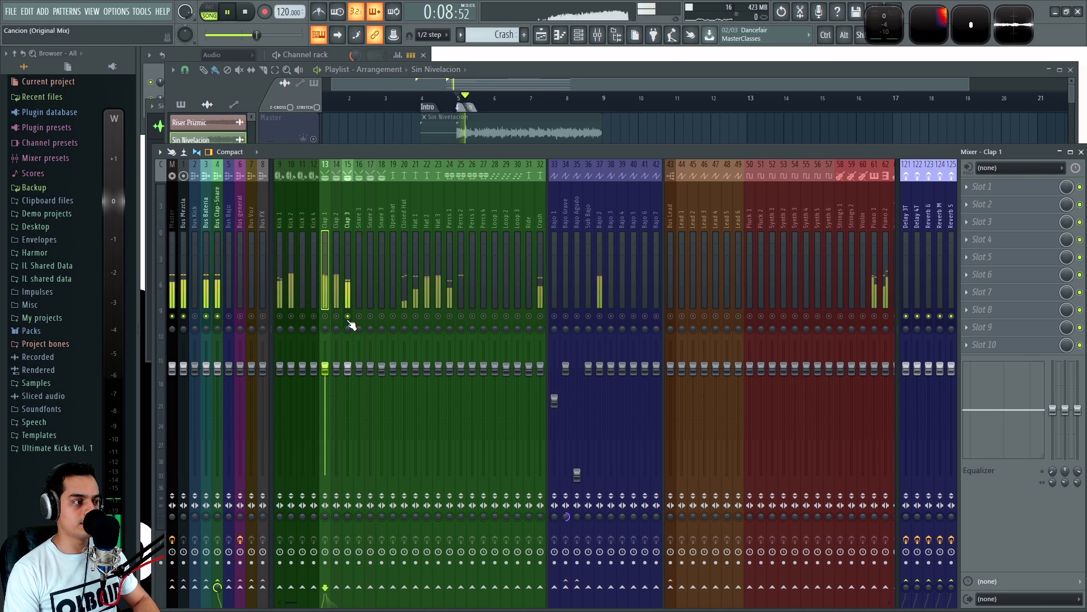
pyautogui.press('space')
# Step: Solo the Closed Hat and Hat 1 mixer tracks one after another and play each to check its level
pyautogui.rightClick(404, 317)
pyautogui.press('space')
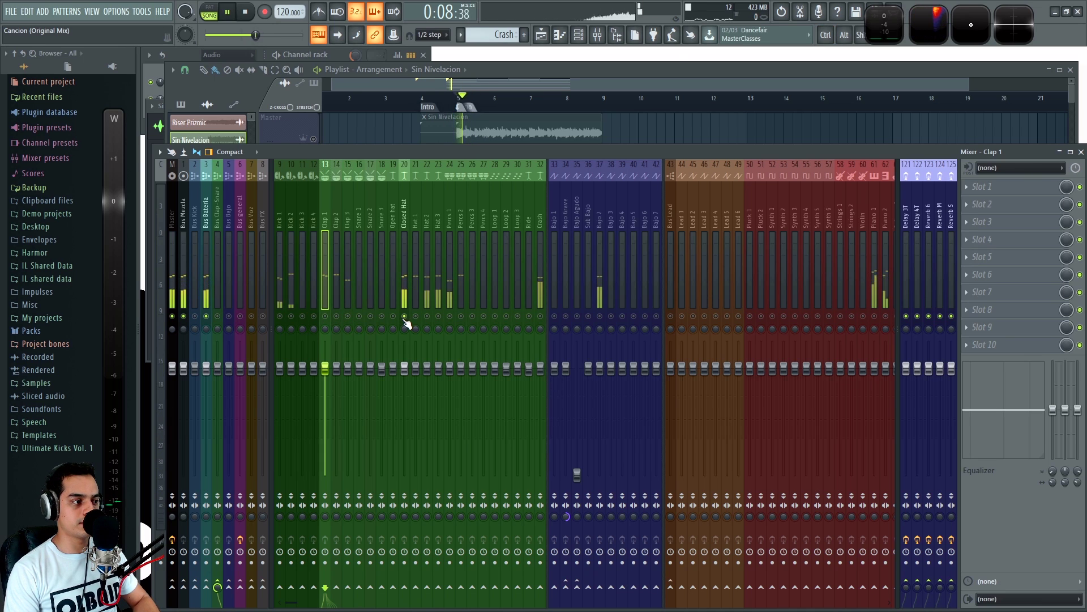
pyautogui.rightClick(416, 316)
pyautogui.press('space')
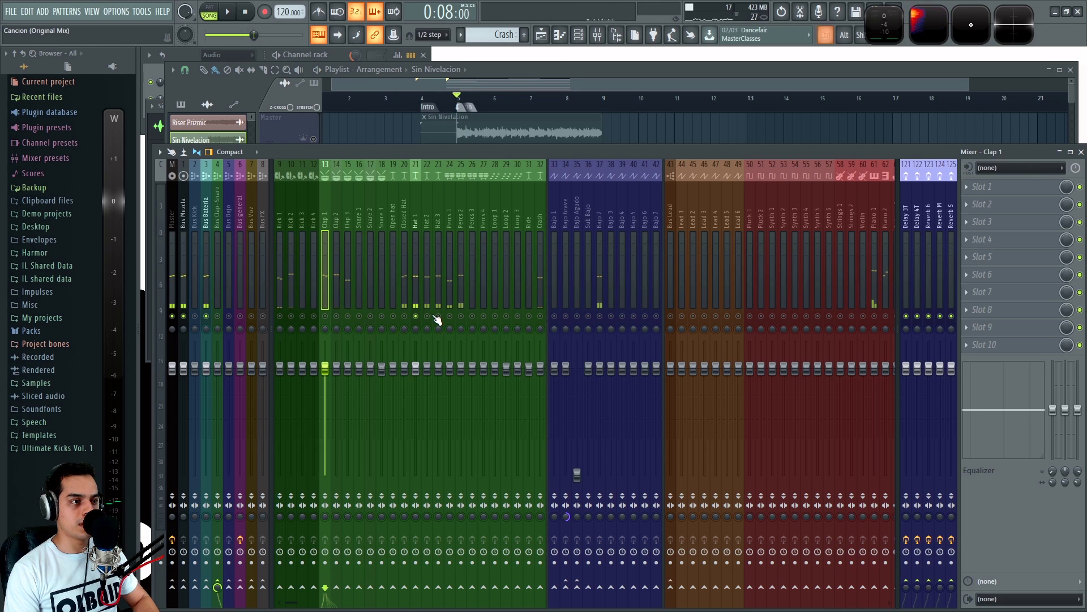
pyautogui.press('space')
pyautogui.press('space')
# Step: Solo the Bajo 2 mixer track and play it to check the bass level
pyautogui.rightClick(600, 316)
pyautogui.press('space')
pyautogui.press('space')
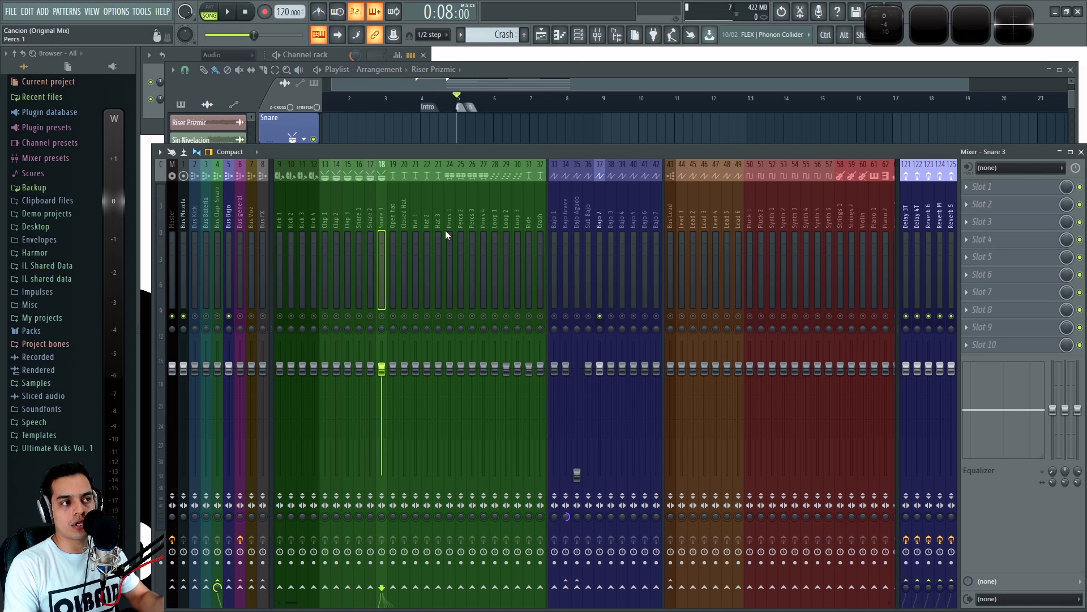
# Step: Unmute all mixer tracks and return to the playlist
pyautogui.keyDown('ctrl'); pyautogui.click(383, 317); pyautogui.keyUp('ctrl')
pyautogui.keyDown('ctrl'); pyautogui.click(382, 316); pyautogui.keyUp('ctrl')
pyautogui.press('F9')
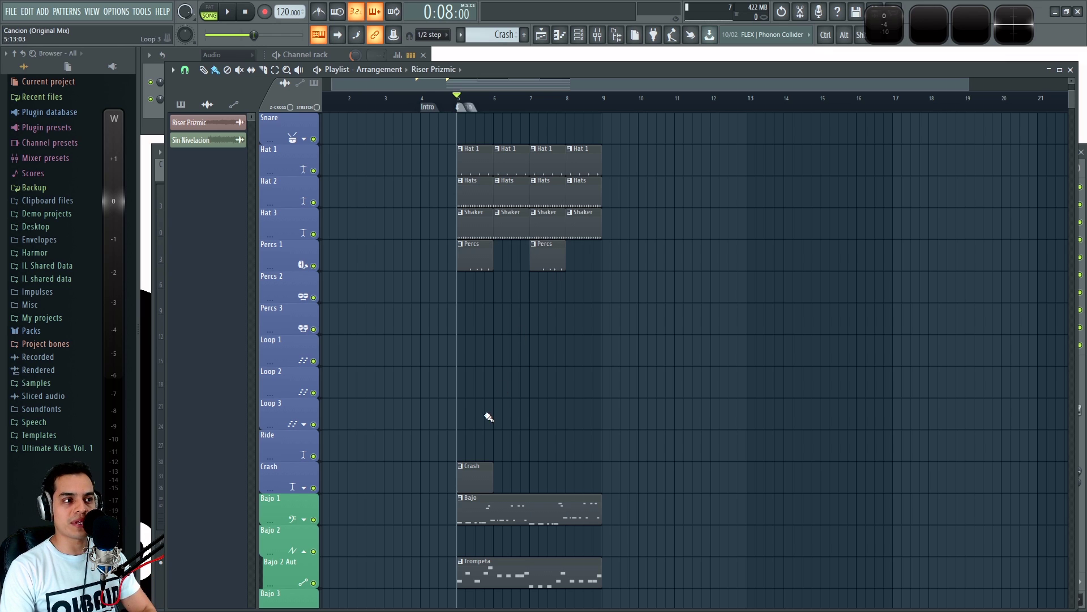
# Step: Solo the Kick playlist track and play its patterns from bar 5
pyautogui.scroll(5, 381, 328)
pyautogui.rightClick(313, 234)
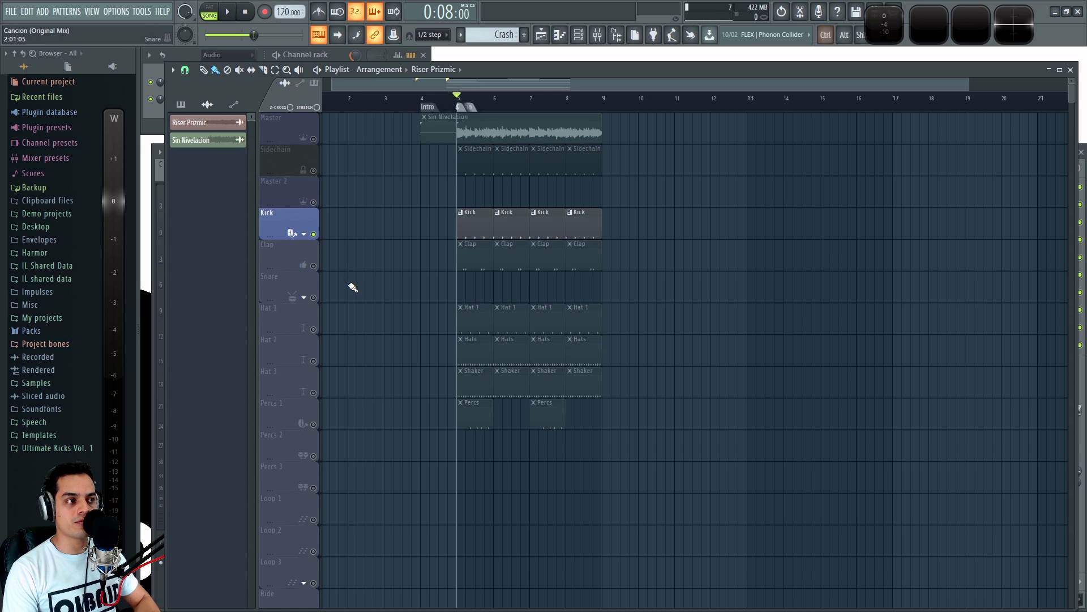
pyautogui.scroll(3, 407, 237)
pyautogui.moveTo(567, 306); pyautogui.dragTo(511, 311)
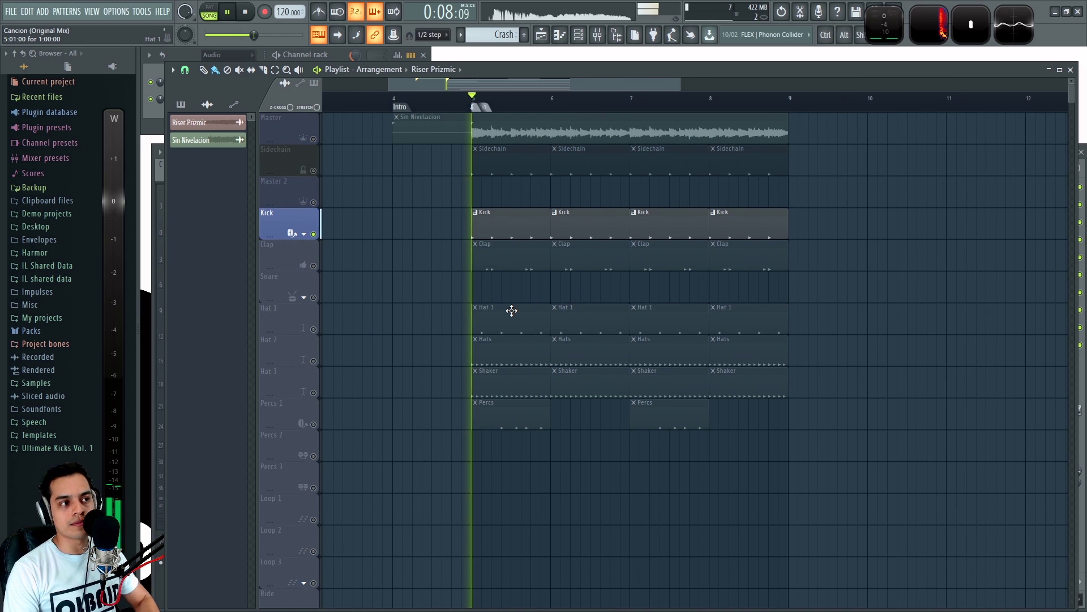
# Step: Play the soloed kick with the mixer open to check its level on the Wave Candy meter, and select the Kick 1 mixer track
pyautogui.press('F9')
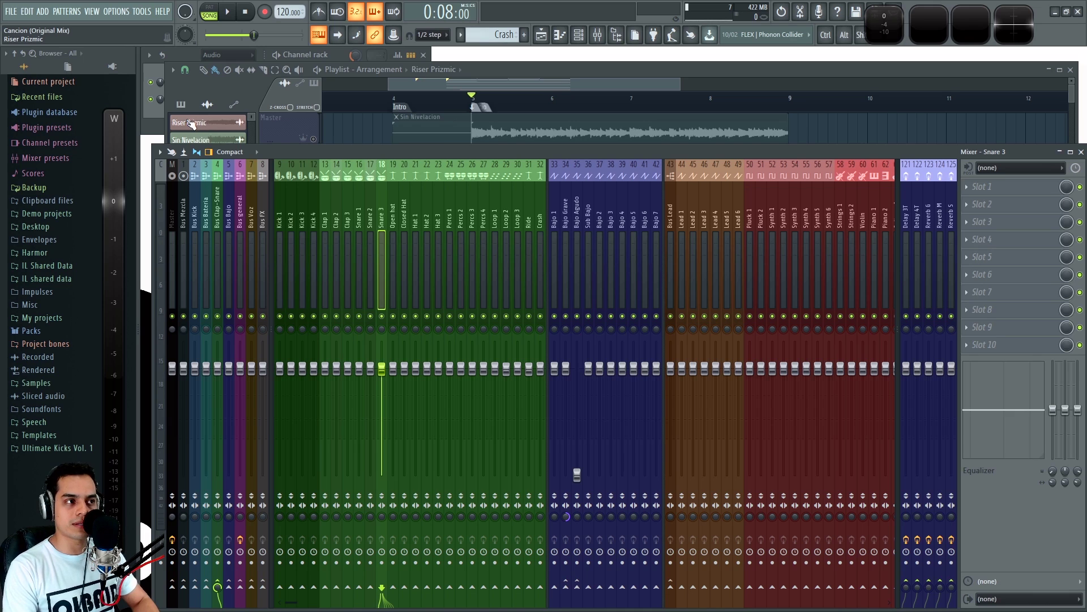
pyautogui.press('space')
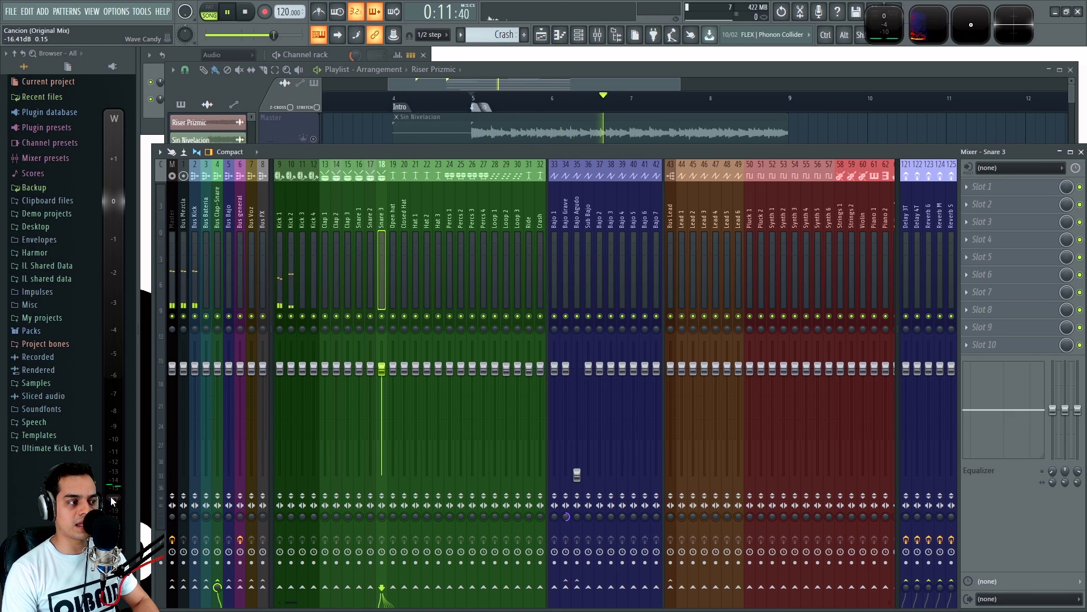
pyautogui.click(186, 14)
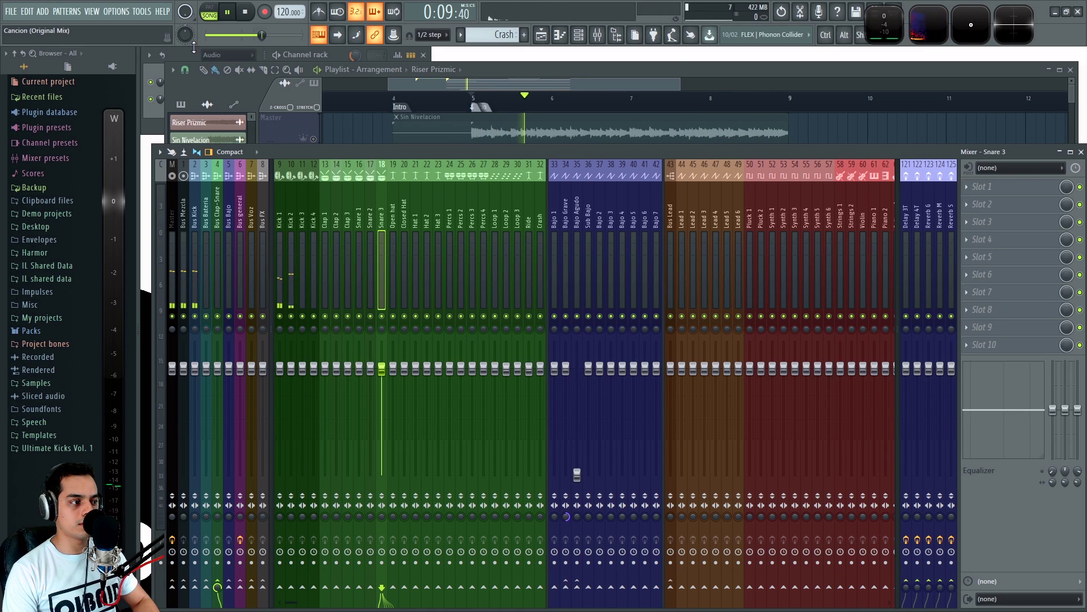
pyautogui.press('space')
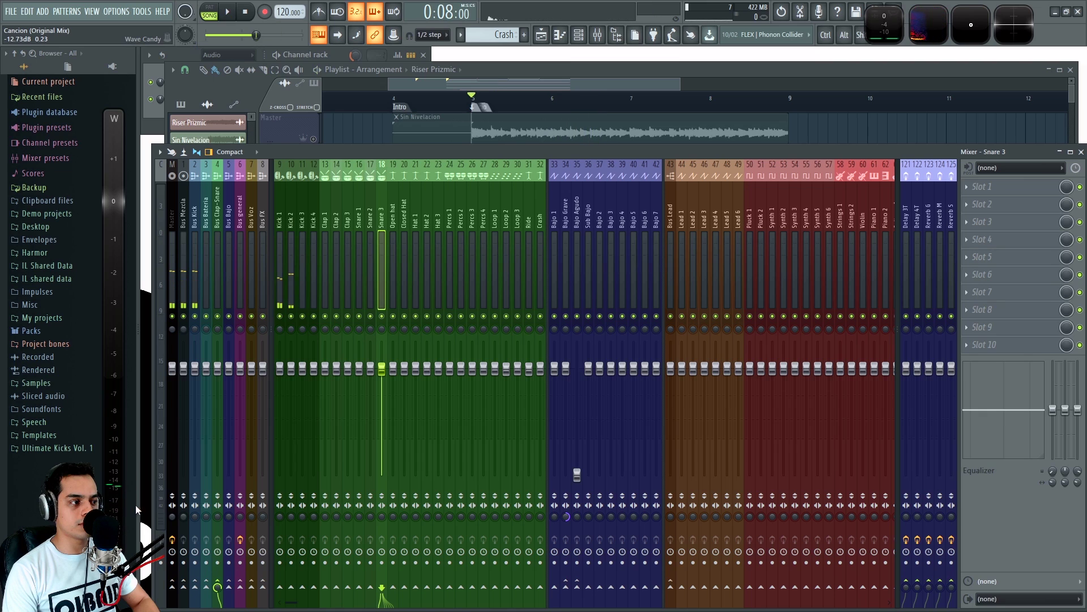
pyautogui.click(283, 212)
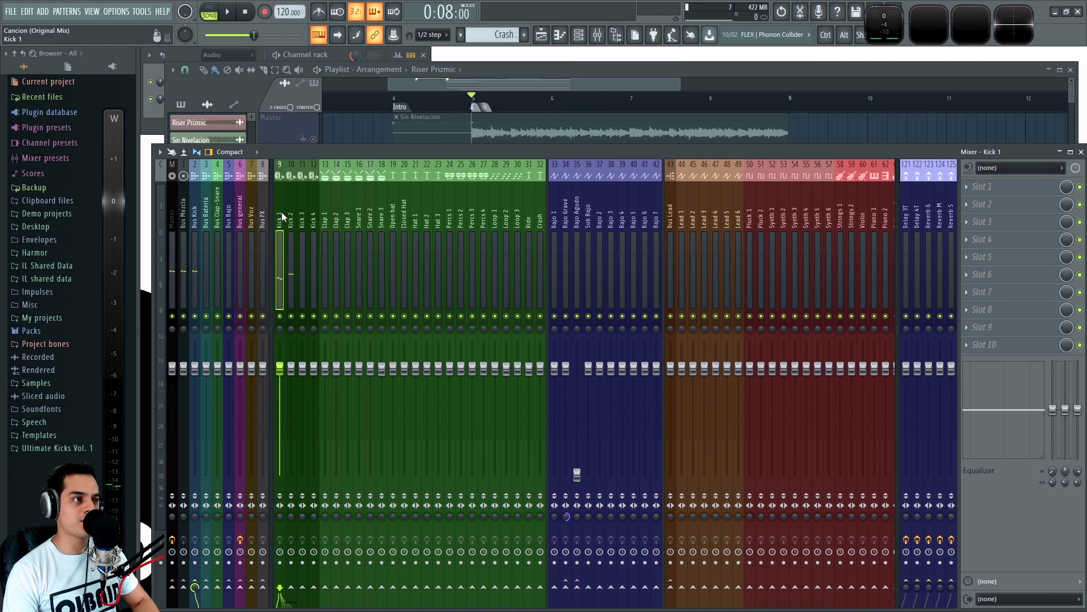
pyautogui.rightClick(280, 316)
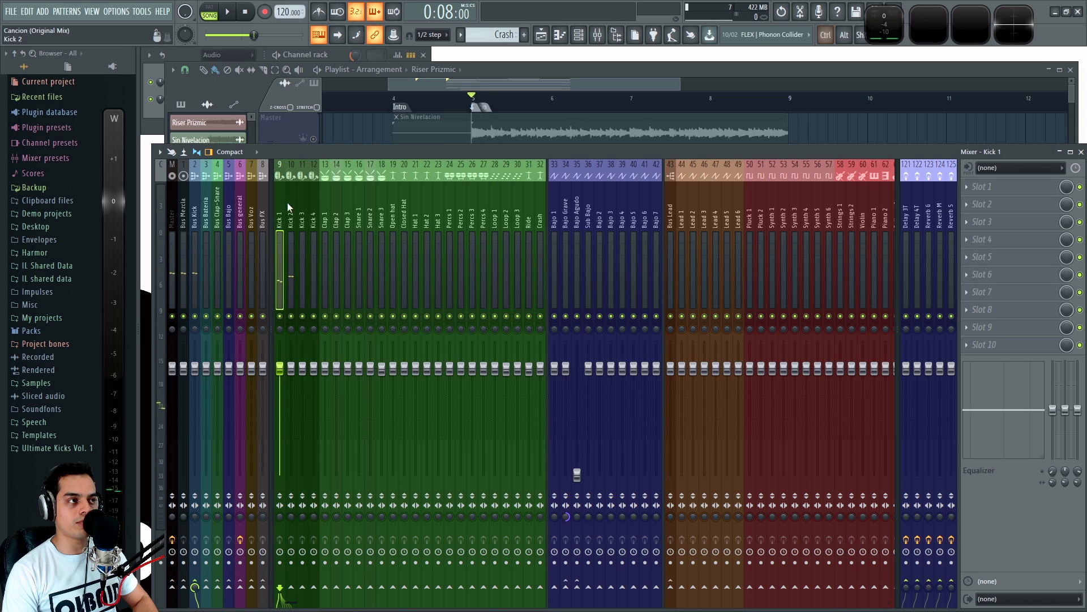
# Step: Open the Kick pattern from the playlist in the channel rack and select the RD Kick channel
pyautogui.click(326, 58)
pyautogui.click(585, 86)
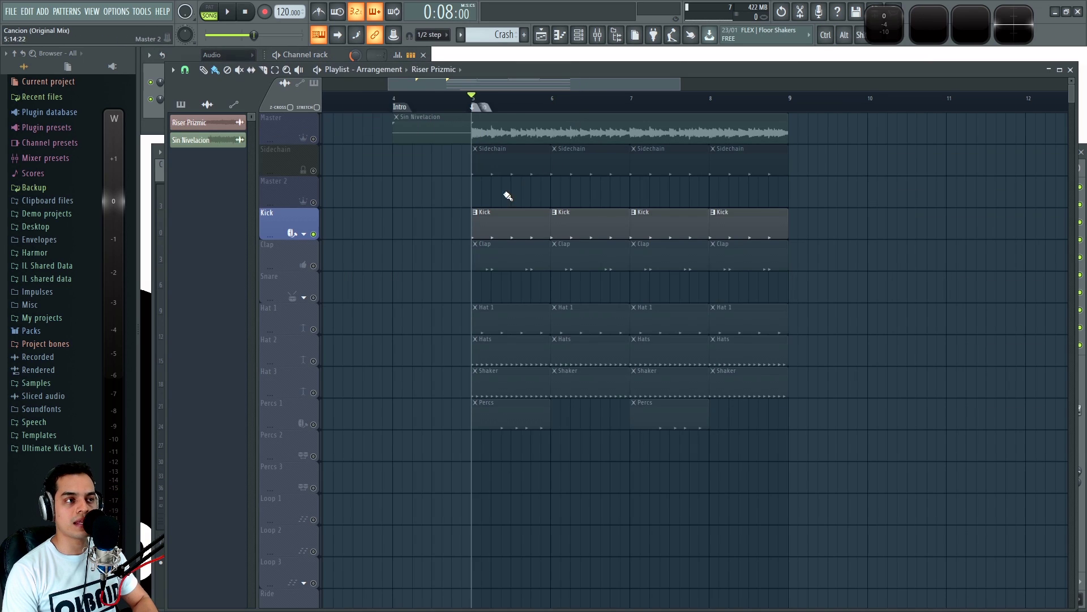
pyautogui.scroll(3, 498, 208)
pyautogui.click(497, 215)
pyautogui.click(191, 56)
pyautogui.click(264, 99)
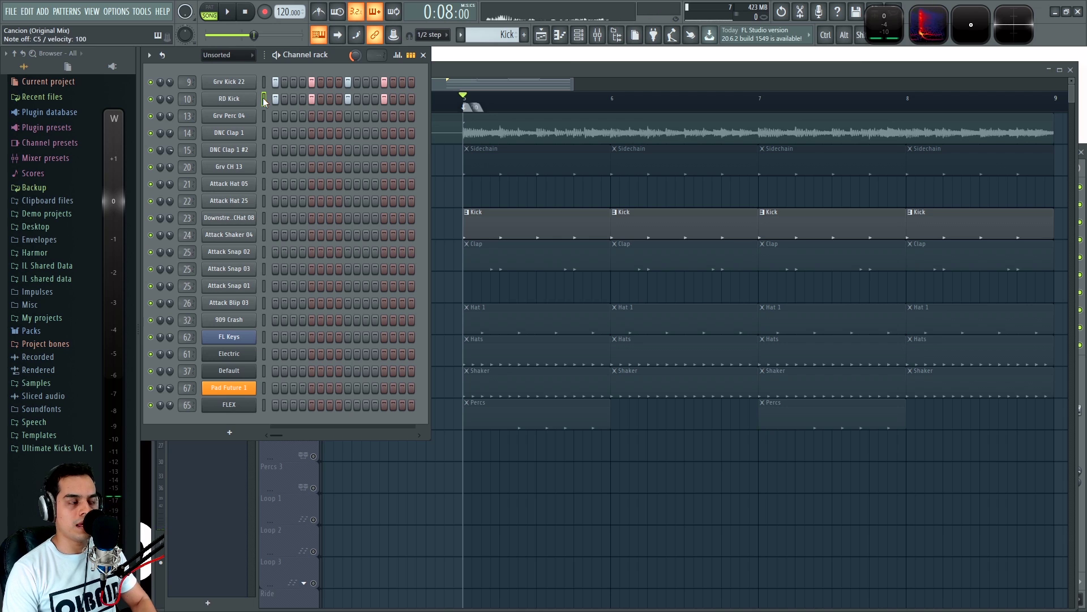
# Step: Open the mixer and pull the Kick 2 fader all the way down to isolate Kick 1
pyautogui.press('F9')
pyautogui.click(263, 82)
pyautogui.click(264, 99)
pyautogui.click(451, 152)
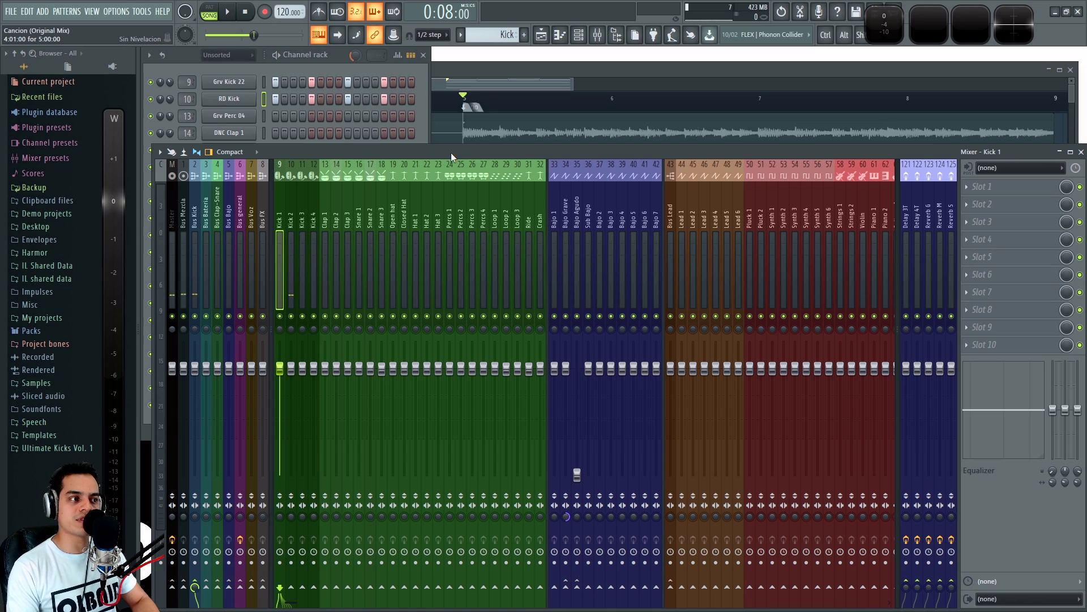
pyautogui.click(291, 369)
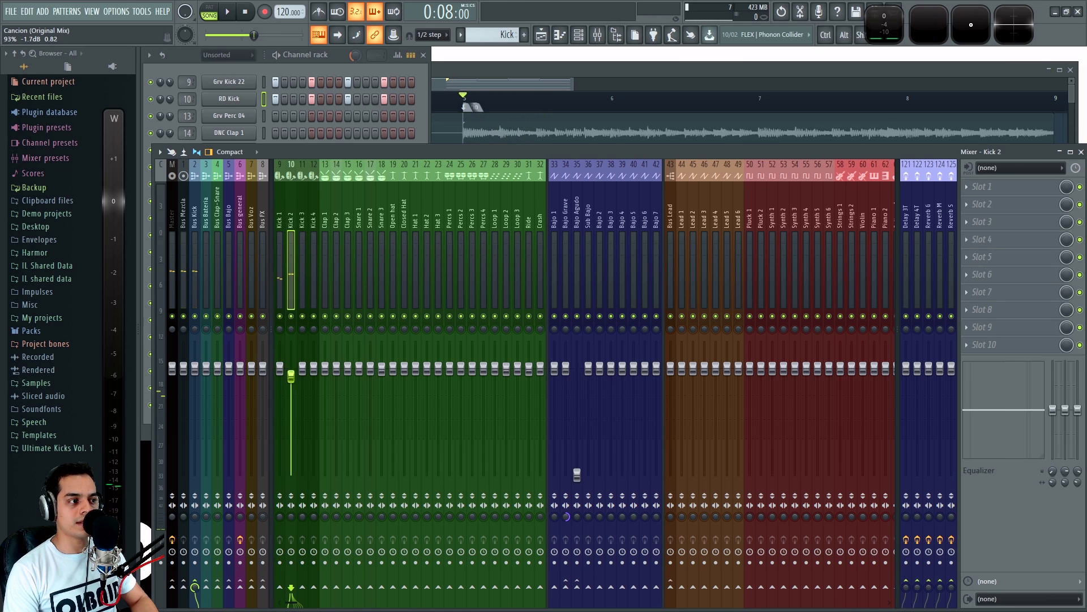
pyautogui.moveTo(291, 402); pyautogui.dragTo(292, 474)
# Step: Play Kick 1 alone with its fader reset to 0.0 dB to check its level
pyautogui.moveTo(280, 368)
pyautogui.mouseDown()
pyautogui.moveTo(279, 401)
pyautogui.moveTo(280, 378)
pyautogui.mouseUp()
pyautogui.press('space')
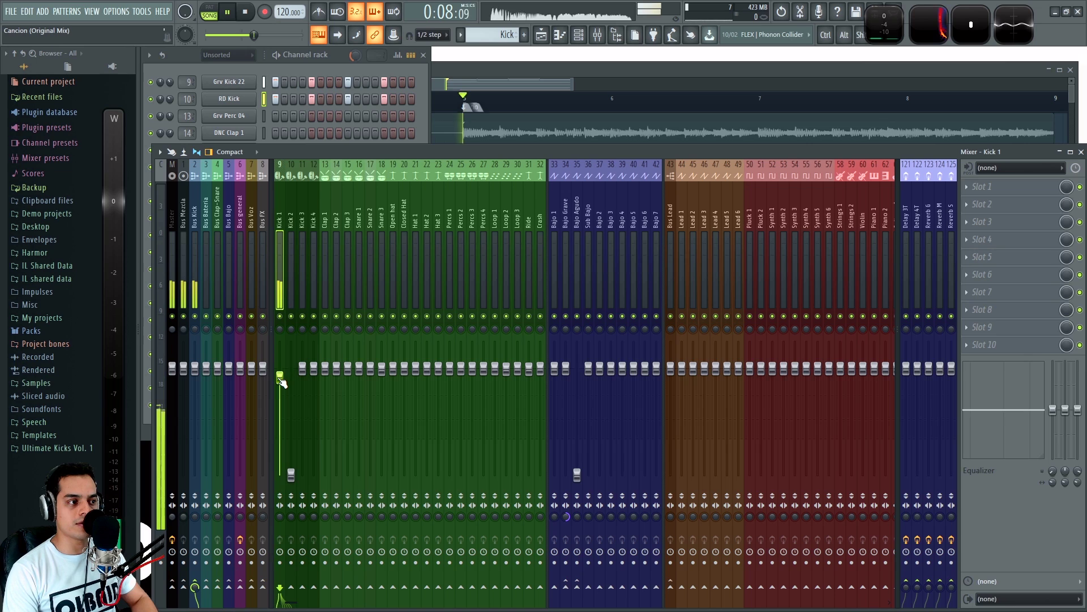
pyautogui.keyDown('alt'); pyautogui.click(280, 378); pyautogui.keyUp('alt')
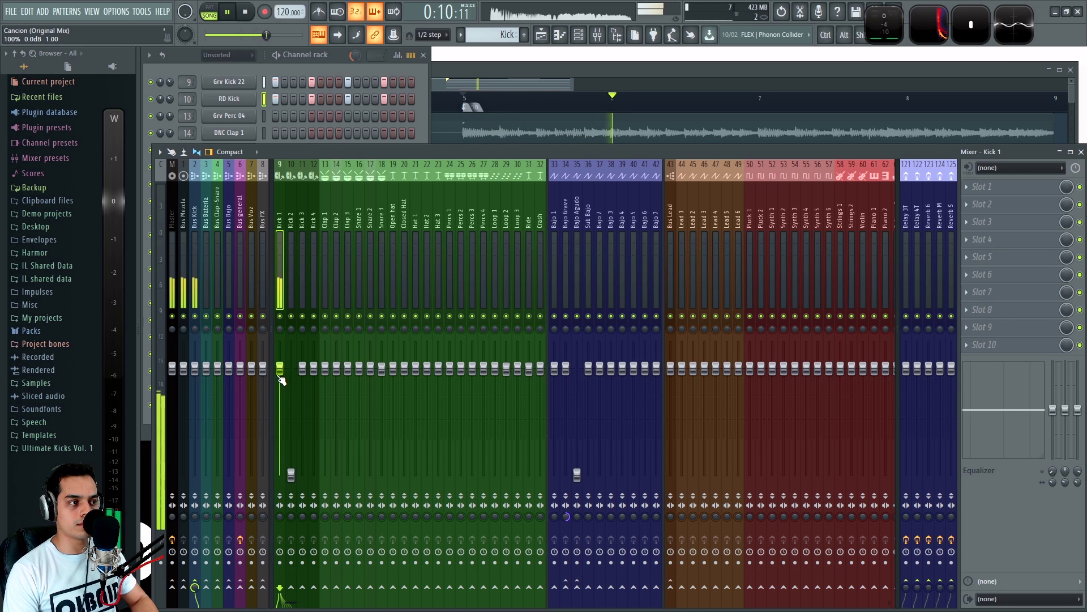
pyautogui.press('space')
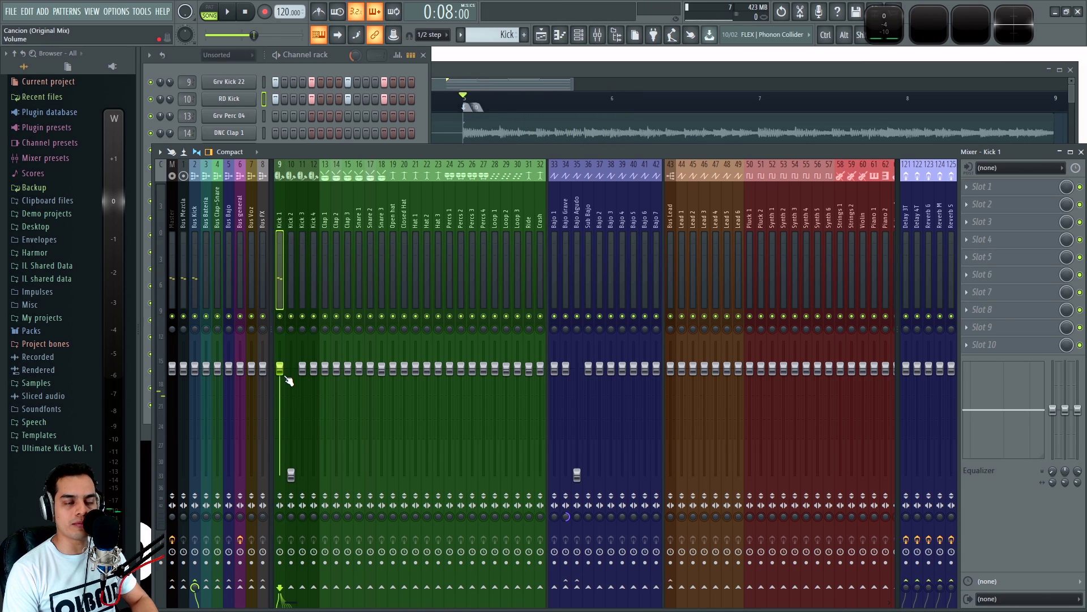
pyautogui.press('space')
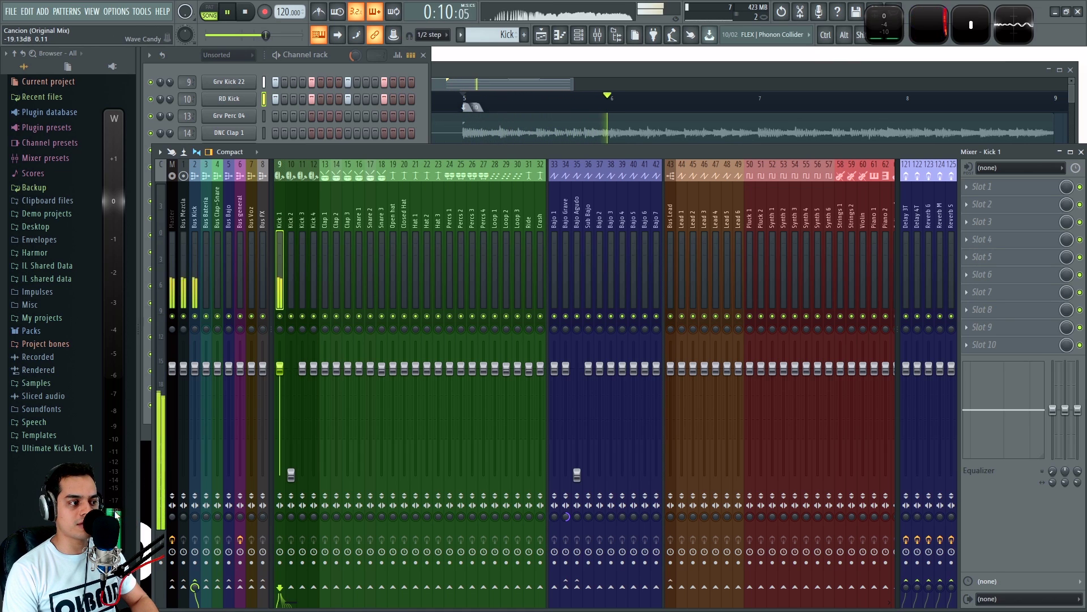
pyautogui.press('space')
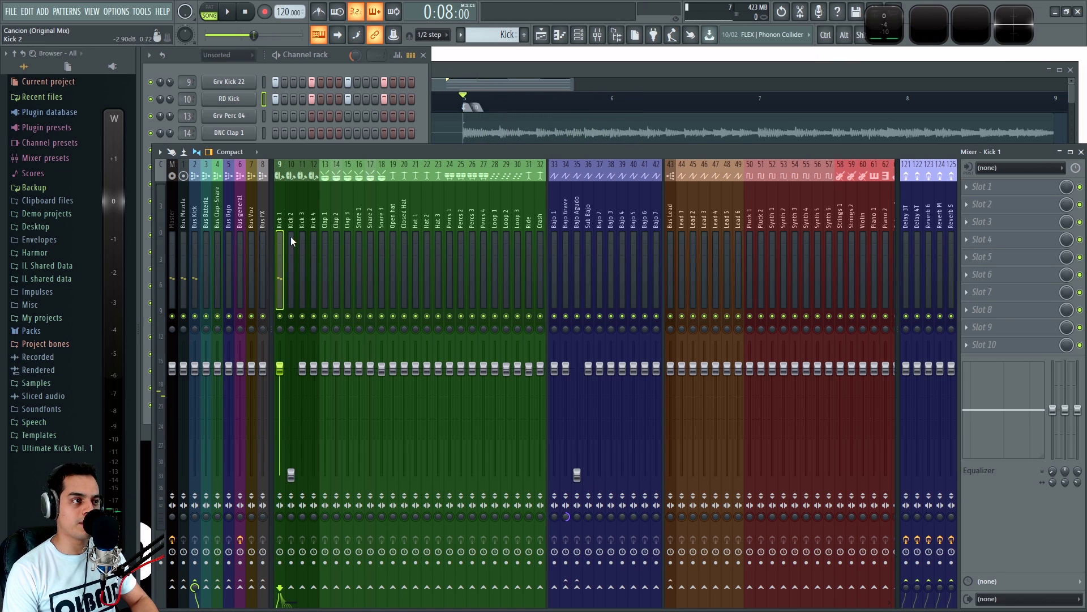
# Step: Raise the Kick 2 fader to -5.9 dB while playing both kicks, blending it under Kick 1
pyautogui.moveTo(291, 474); pyautogui.dragTo(291, 406)
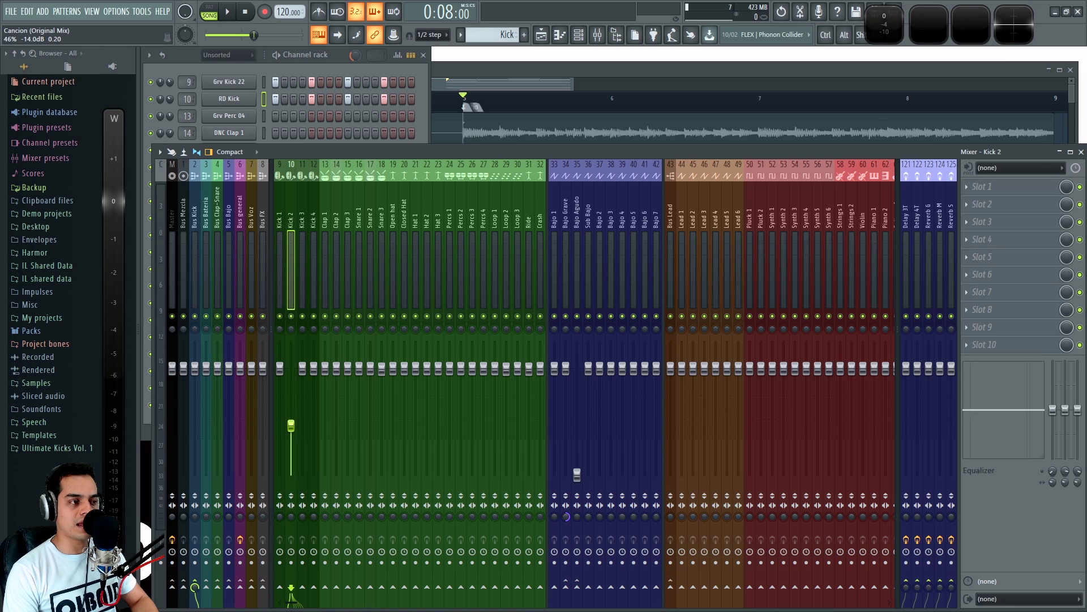
pyautogui.press('space')
pyautogui.moveTo(296, 429); pyautogui.dragTo(291, 395)
pyautogui.press('space')
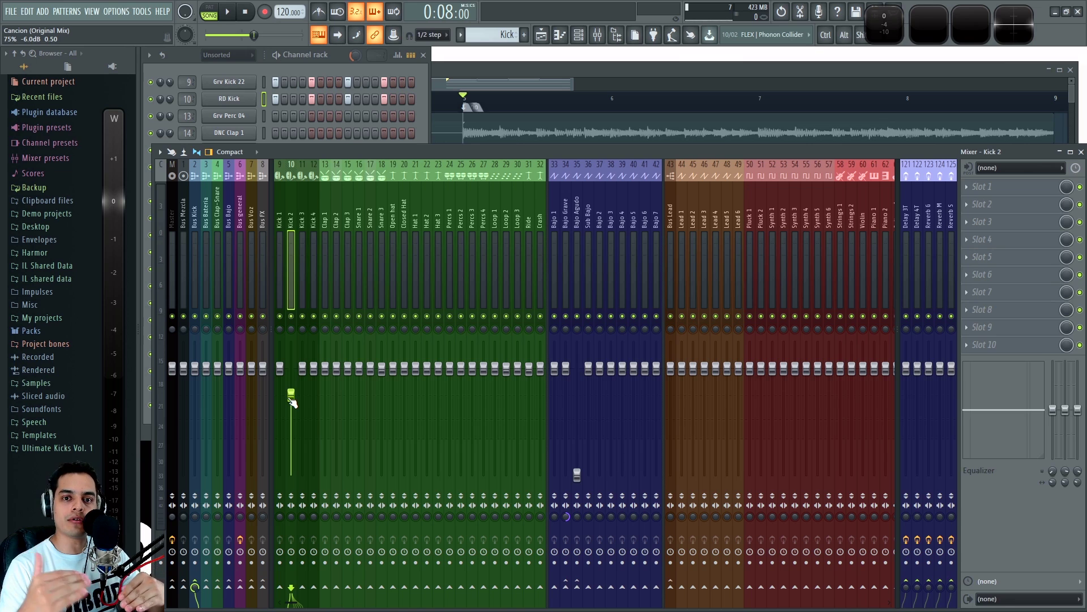
pyautogui.press('space')
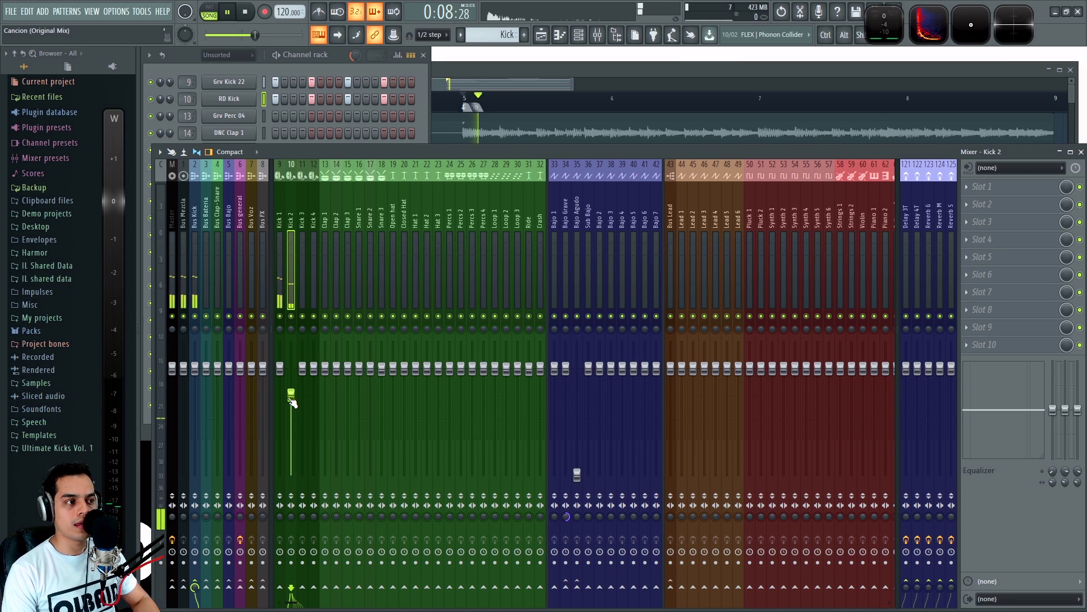
pyautogui.moveTo(291, 397); pyautogui.dragTo(291, 396)
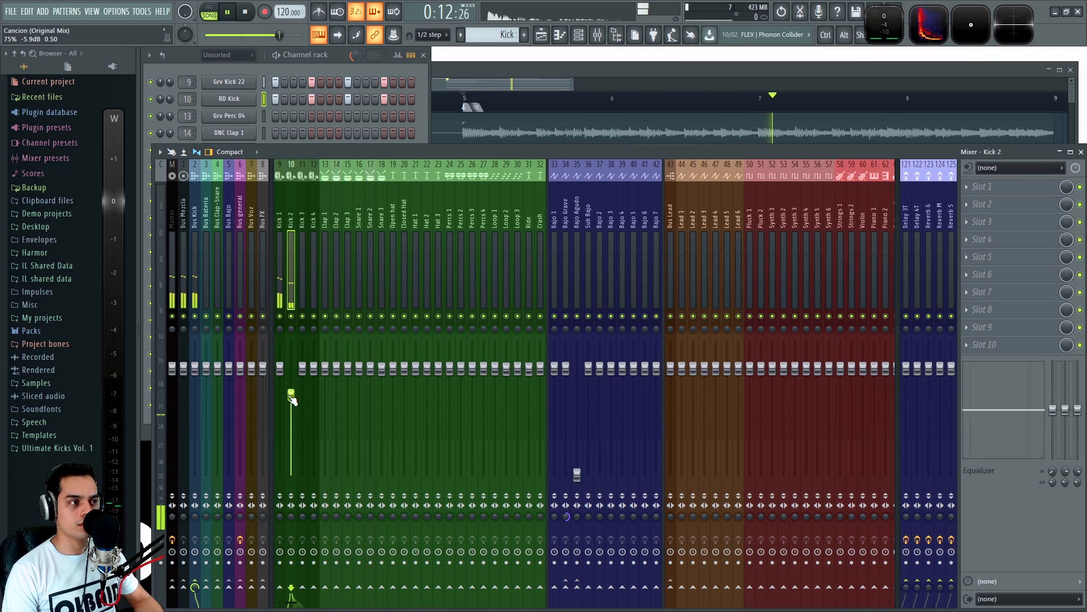
pyautogui.press('space')
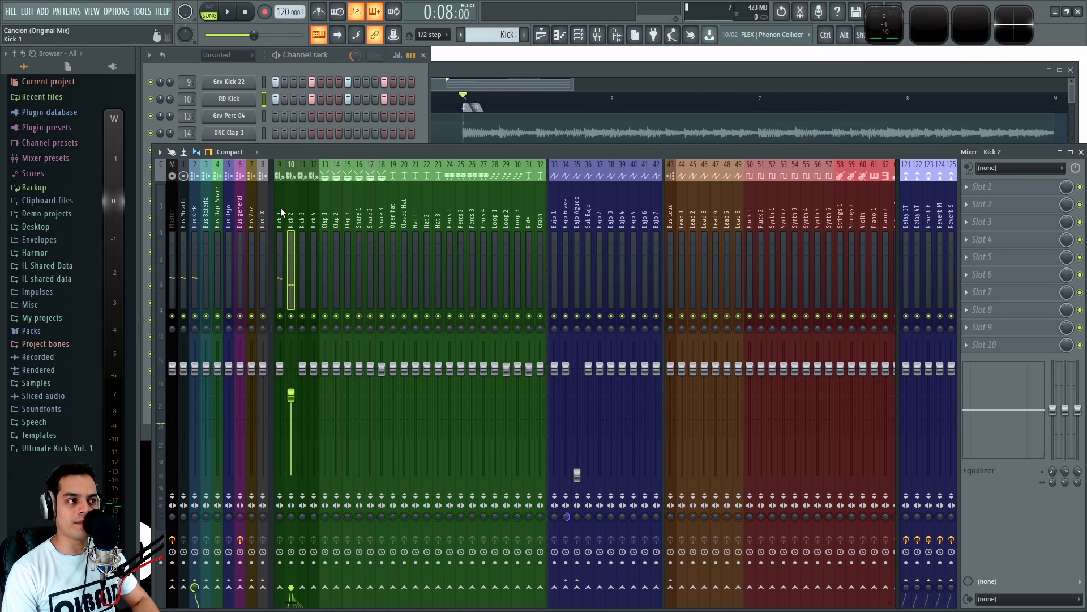
# Step: Try the Bus Kick fader at -1.0 dB while the kicks play, and restore it to 0.0 dB
pyautogui.click(281, 211)
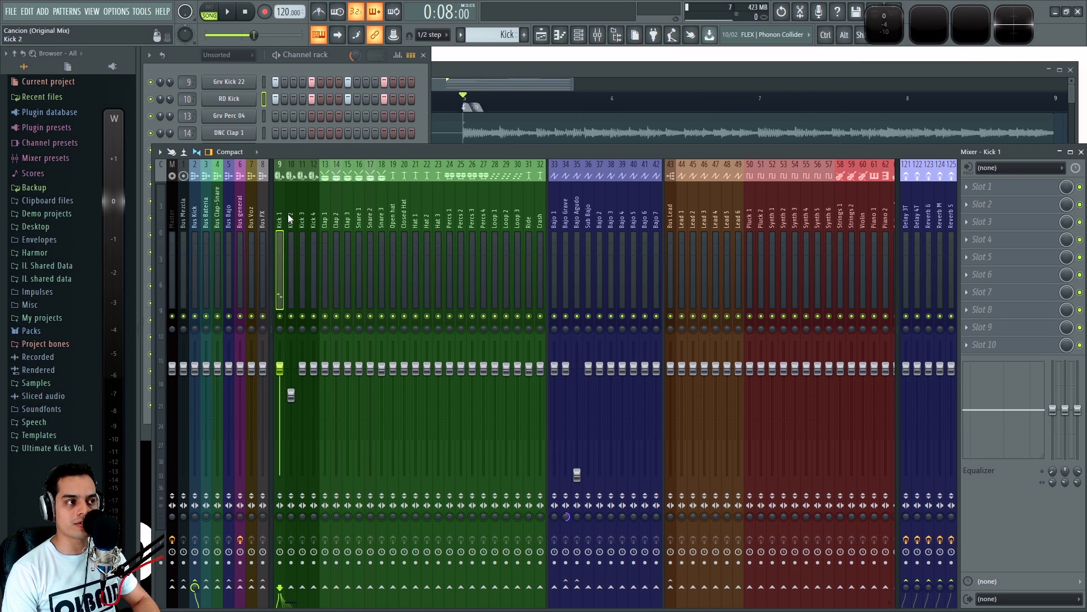
pyautogui.click(196, 208)
pyautogui.moveTo(201, 367); pyautogui.dragTo(201, 372)
pyautogui.press('space')
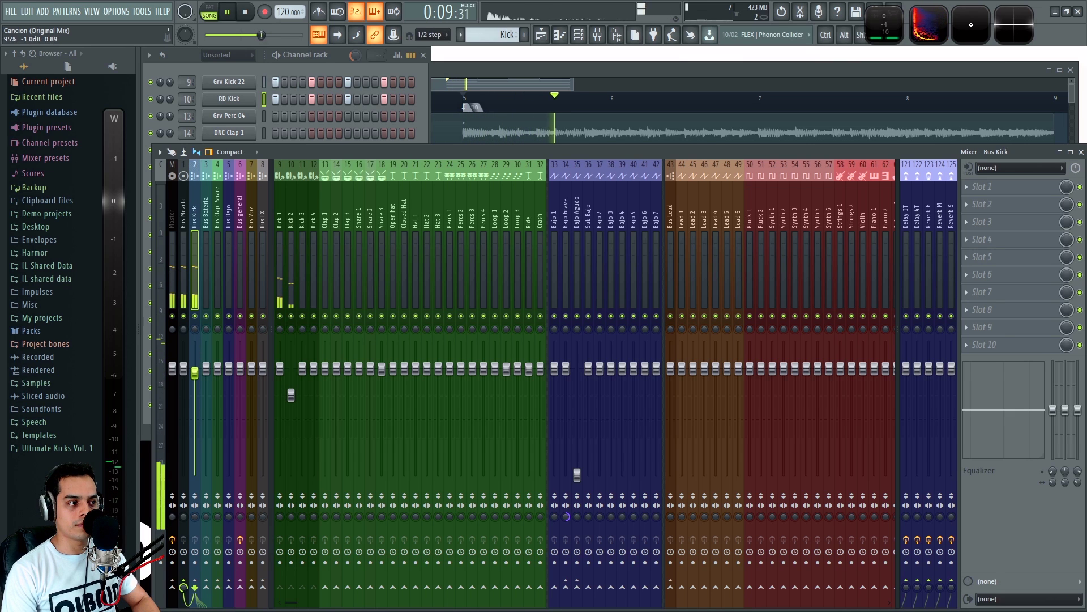
pyautogui.press('space')
pyautogui.moveTo(196, 391); pyautogui.dragTo(195, 387)
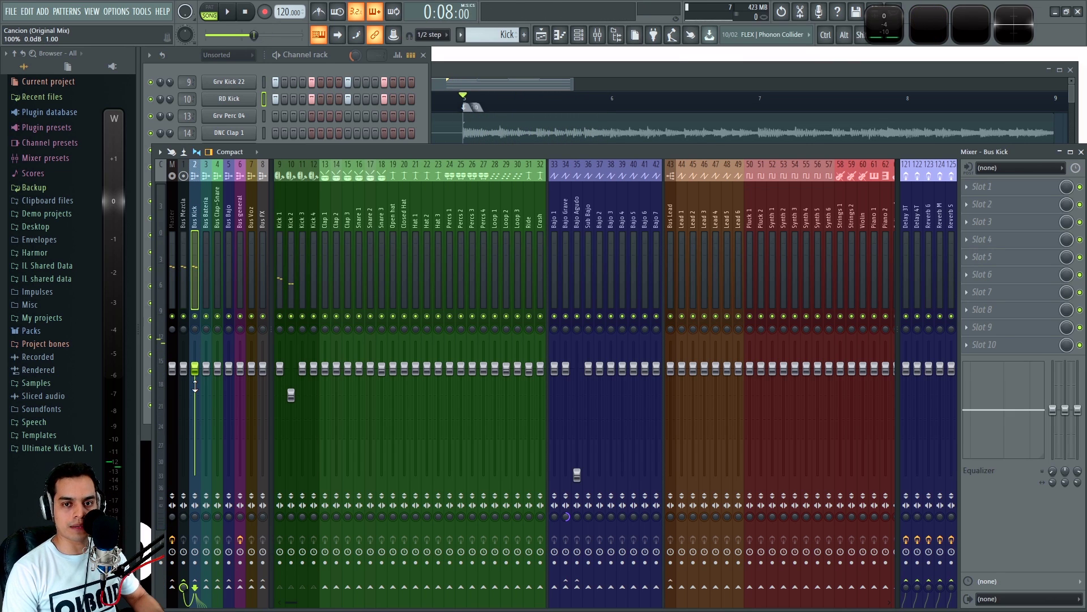
# Step: Solo the Clap playlist track and play it with the mixer open to check the clap levels
pyautogui.click(541, 87)
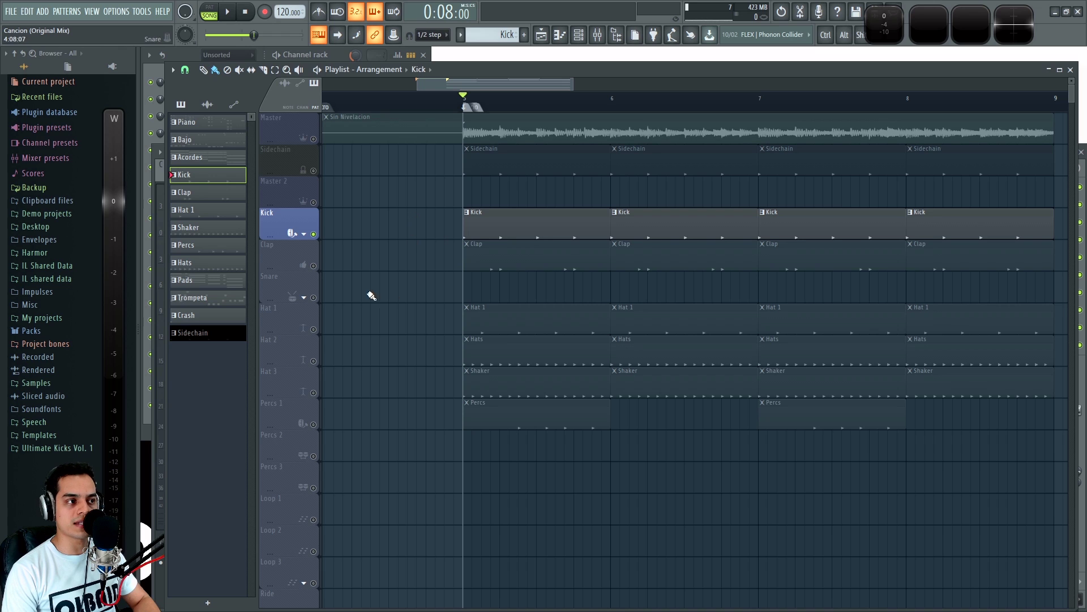
pyautogui.click(315, 269)
pyautogui.press('space')
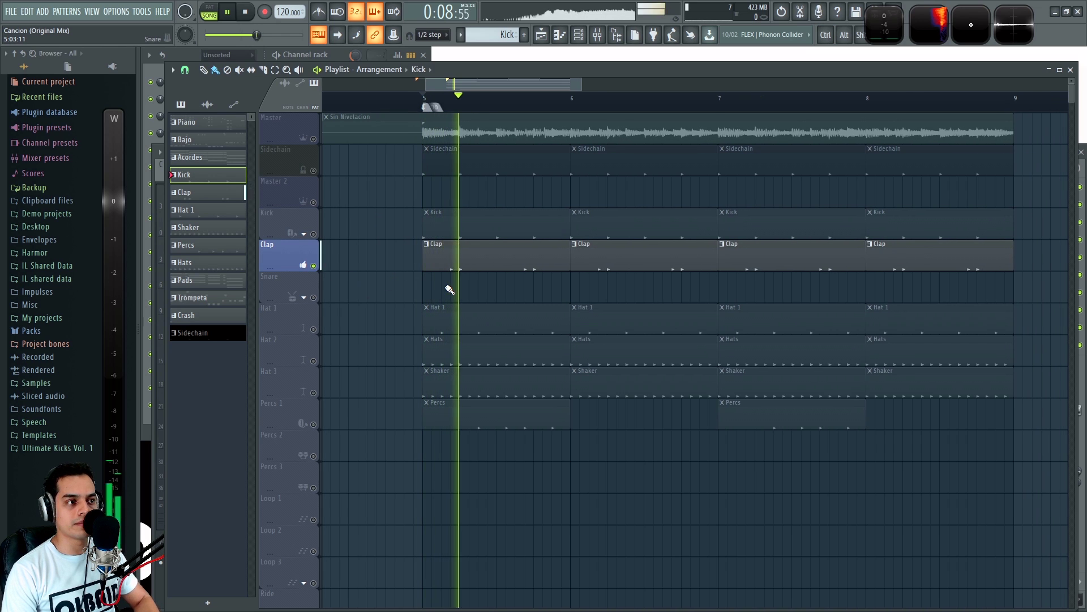
pyautogui.press('F9')
pyautogui.press('space')
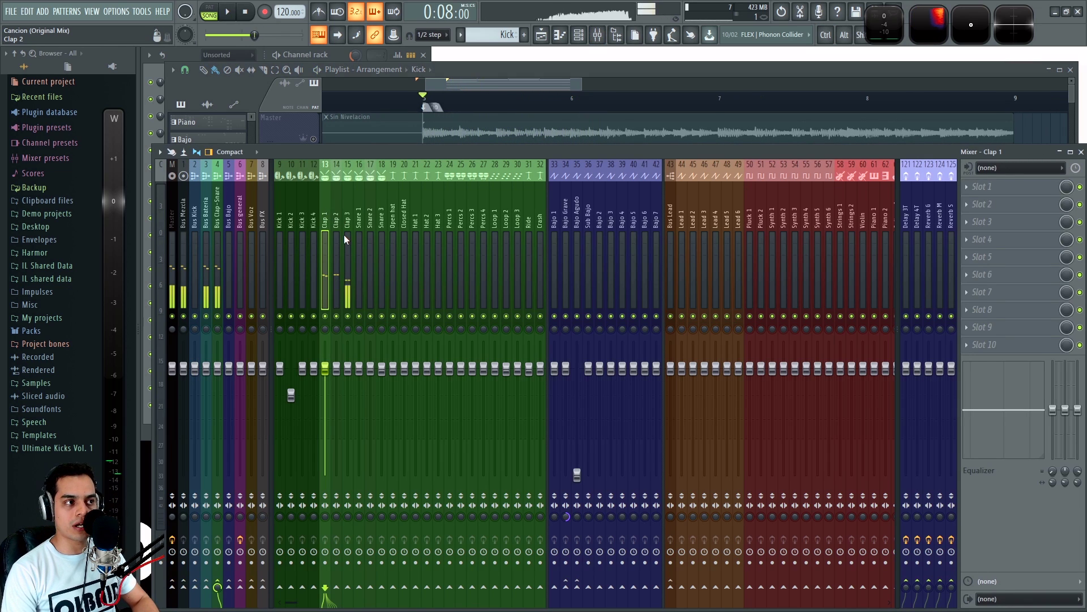
# Step: Open the Clap pattern in the channel rack, play it in pattern mode and select the DNC Clap 1 channel
pyautogui.press('space')
pyautogui.click(484, 86)
pyautogui.click(460, 256)
pyautogui.press('space')
pyautogui.click(209, 16)
pyautogui.click(333, 54)
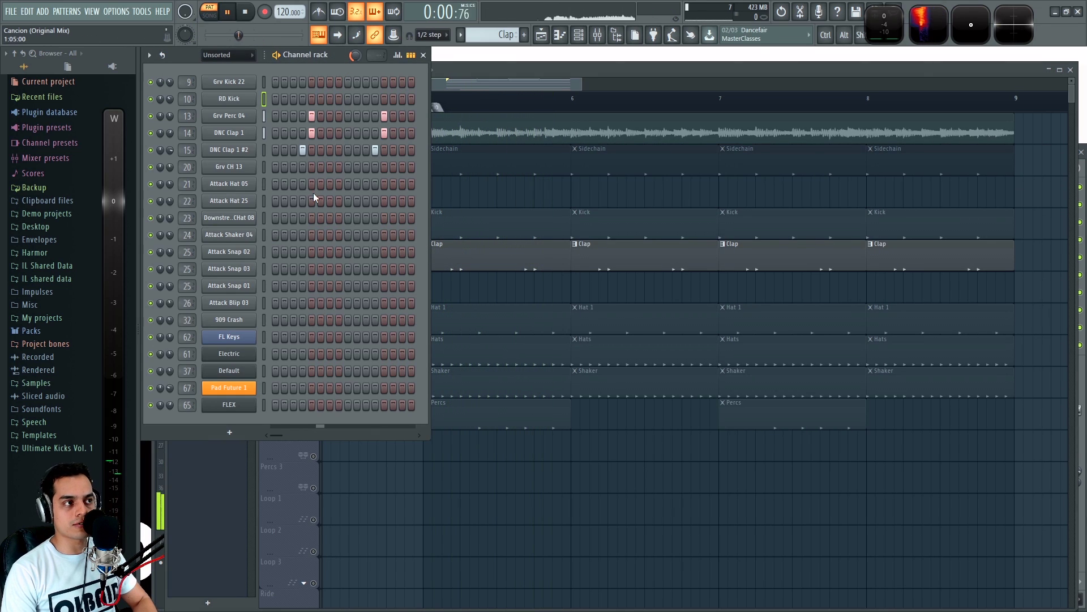
pyautogui.click(264, 134)
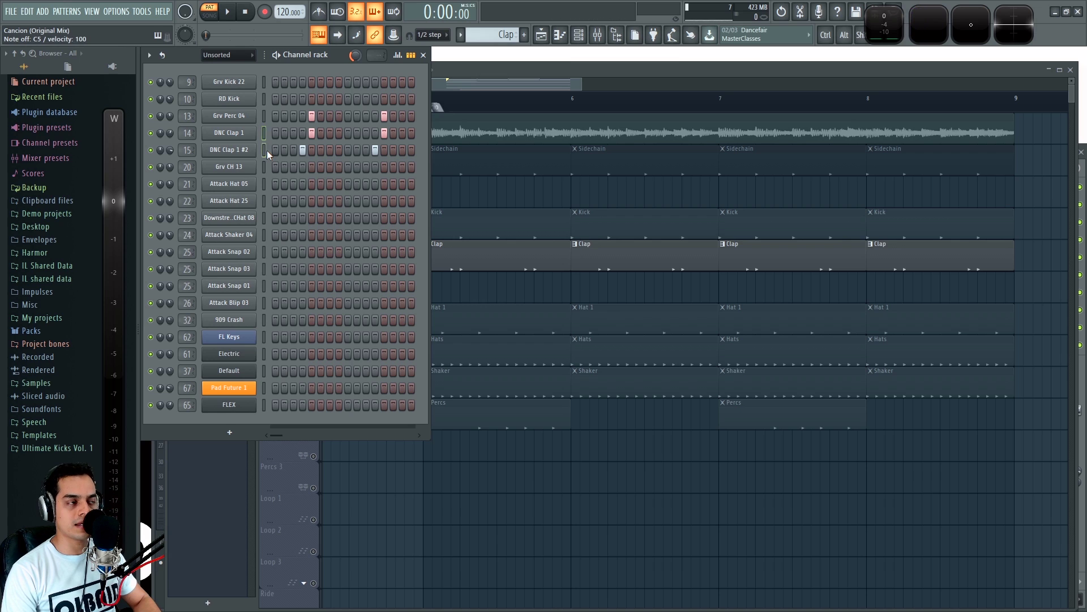
# Step: Mute Clap 1 and Clap 3 in the mixer and play the pattern to hear Clap 2 alone
pyautogui.press('F9')
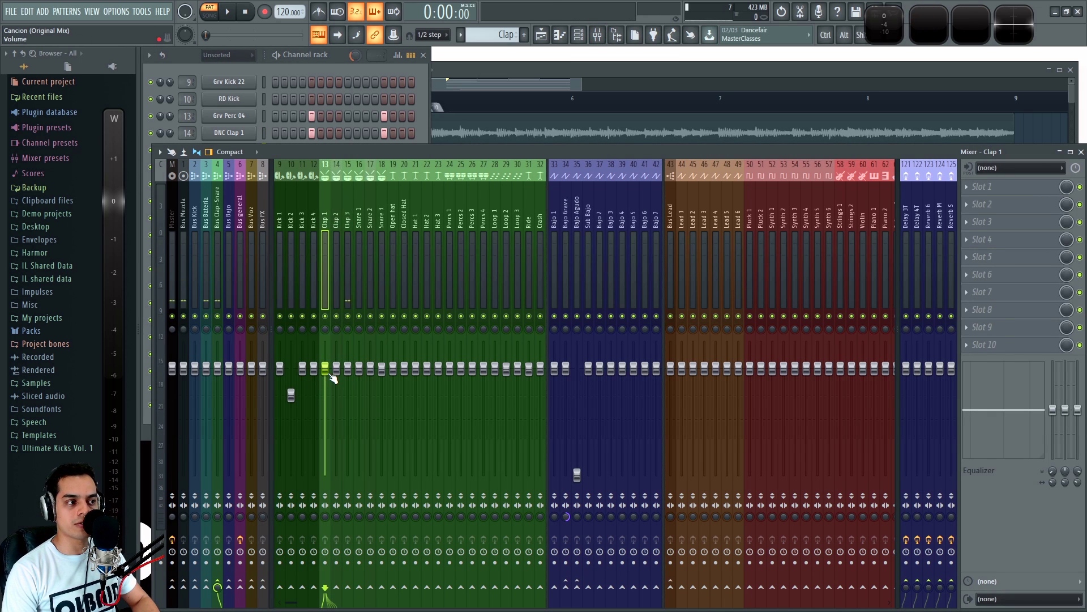
pyautogui.click(349, 317)
pyautogui.click(337, 318)
pyautogui.click(327, 318)
pyautogui.click(338, 317)
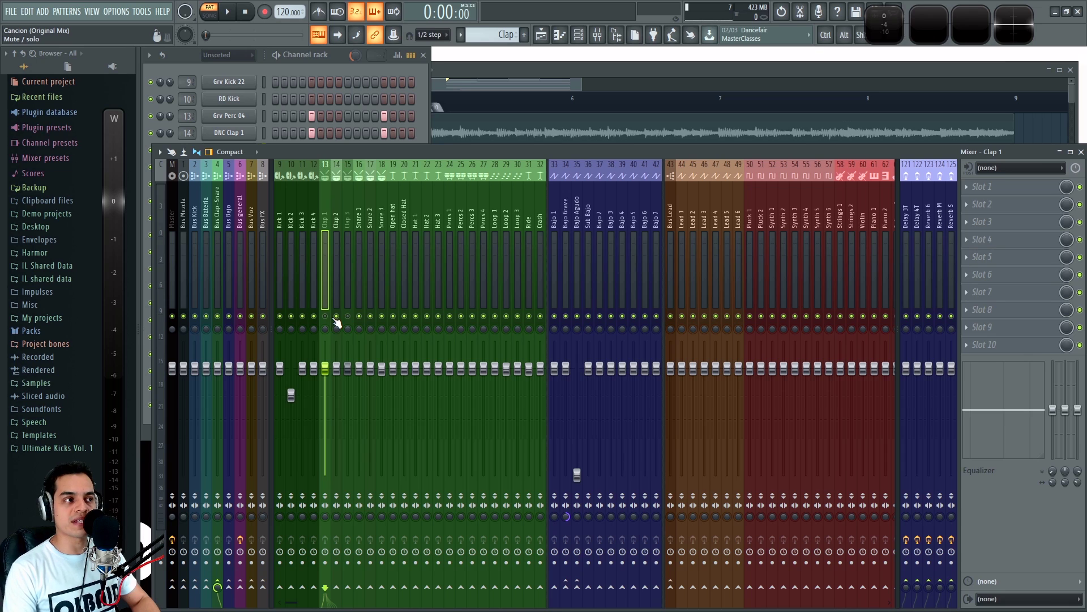
pyautogui.click(279, 283)
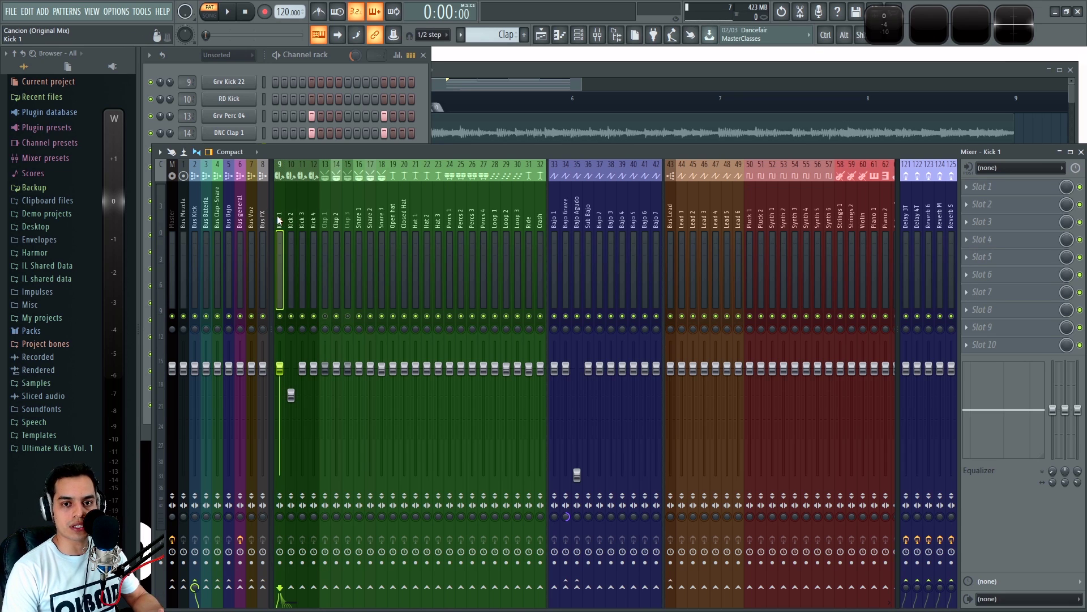
pyautogui.click(324, 216)
pyautogui.press('space')
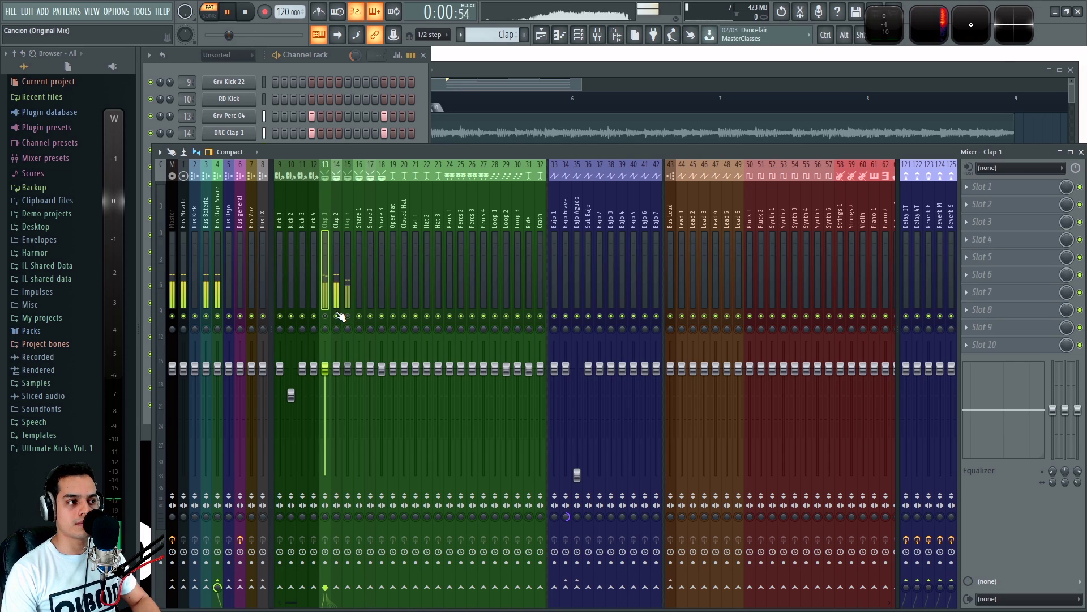
pyautogui.press('space')
# Step: Play Clap 1 and Clap 3 one at a time, muting the other claps, to compare their levels
pyautogui.click(325, 317)
pyautogui.click(337, 317)
pyautogui.press('space')
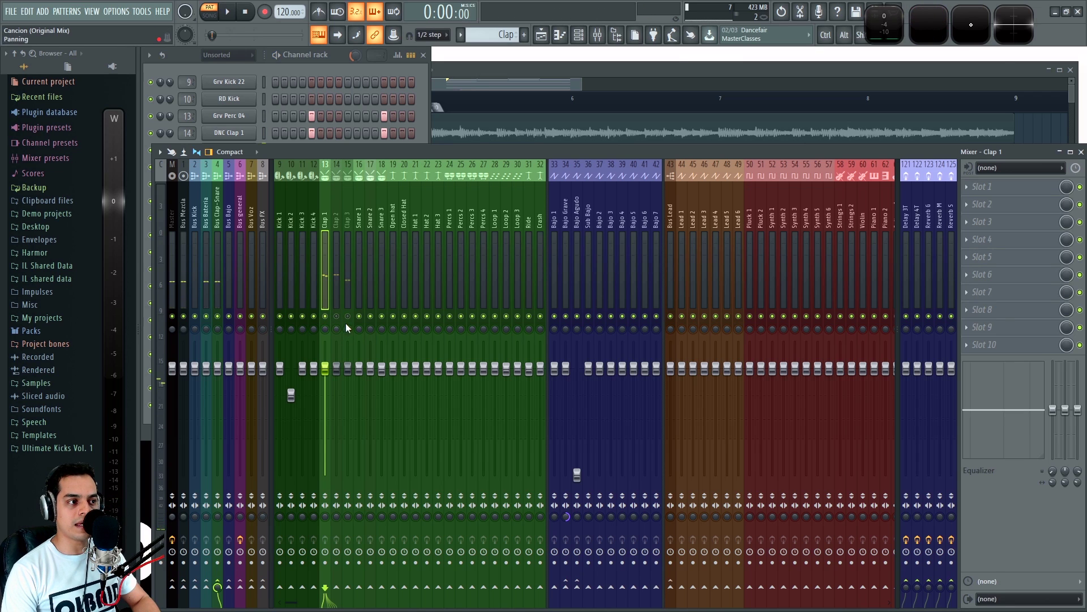
pyautogui.click(348, 316)
pyautogui.click(325, 316)
pyautogui.press('space')
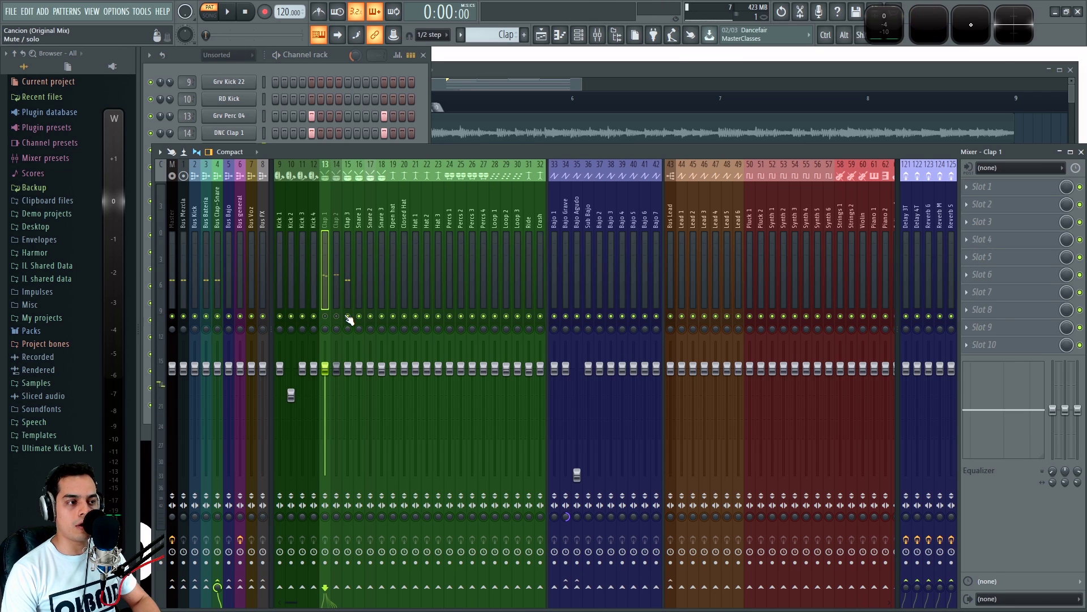
# Step: Leave only Clap 2 unmuted and lower the Clap 1 and Clap 3 faders well below 0 dB
pyautogui.click(337, 316)
pyautogui.click(348, 316)
pyautogui.click(341, 199)
pyautogui.moveTo(325, 369); pyautogui.dragTo(325, 426)
pyautogui.click(348, 369)
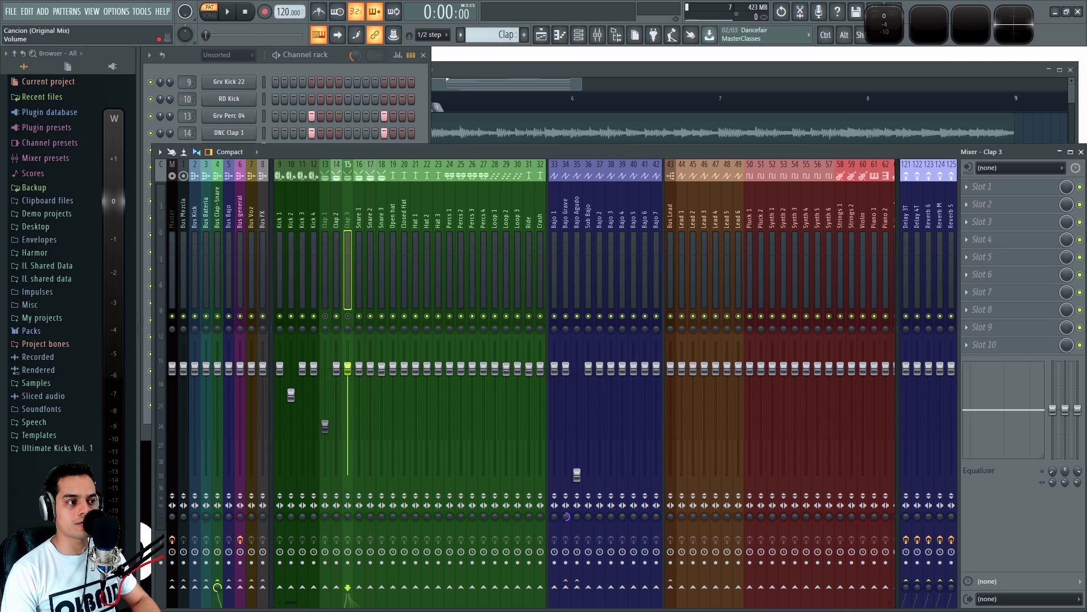
pyautogui.scroll(-5, 347, 340)
# Step: Unmute Clap 1, set its fader to -4.8 dB, and toggle its mute during playback to compare the blend
pyautogui.click(325, 316)
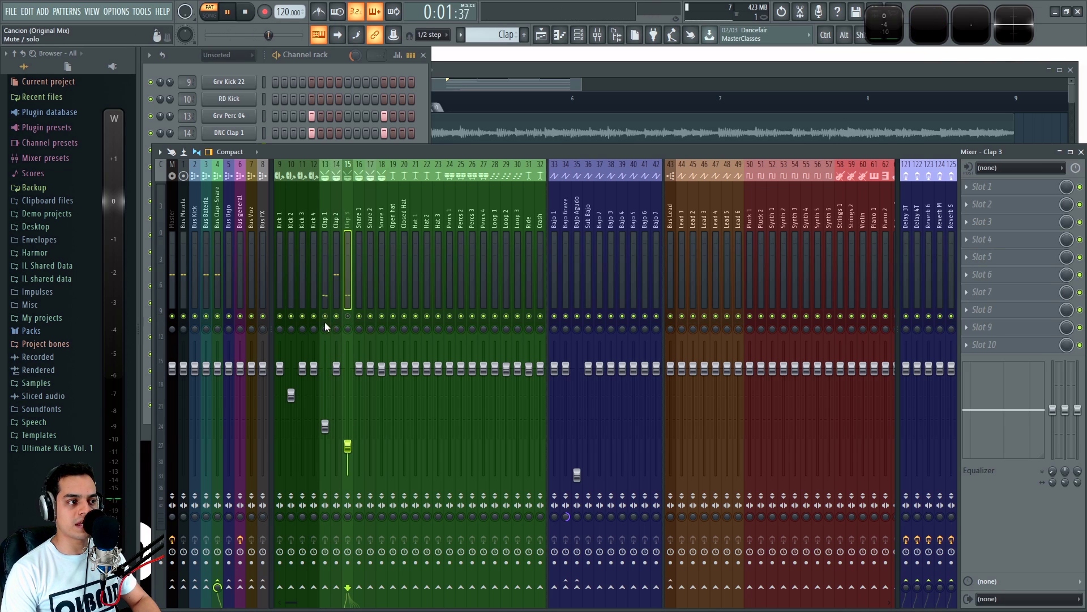
pyautogui.moveTo(331, 432); pyautogui.dragTo(325, 390)
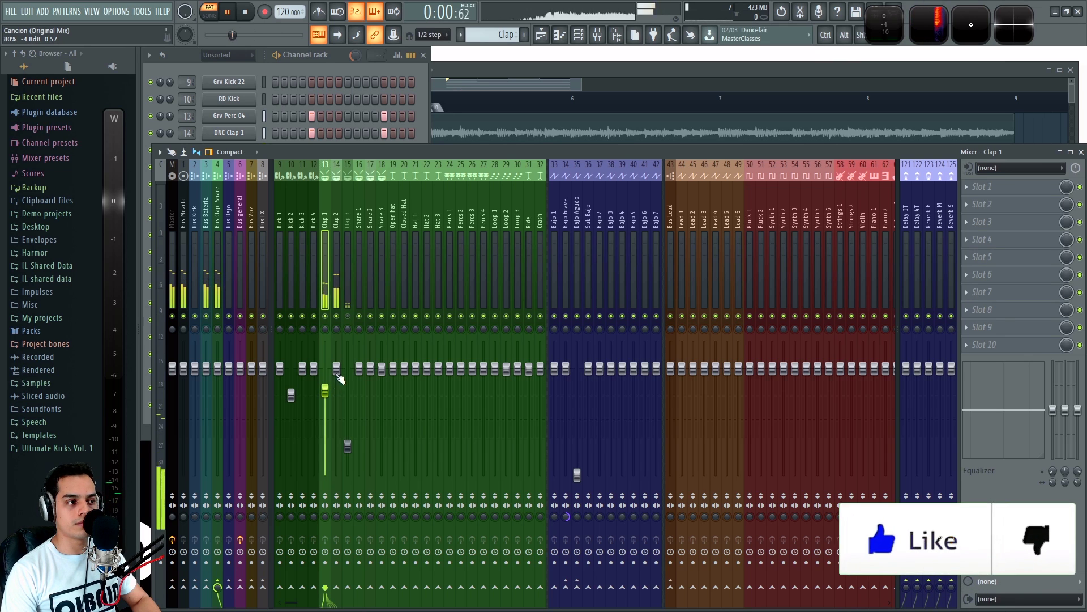
pyautogui.click(326, 318)
pyautogui.click(327, 317)
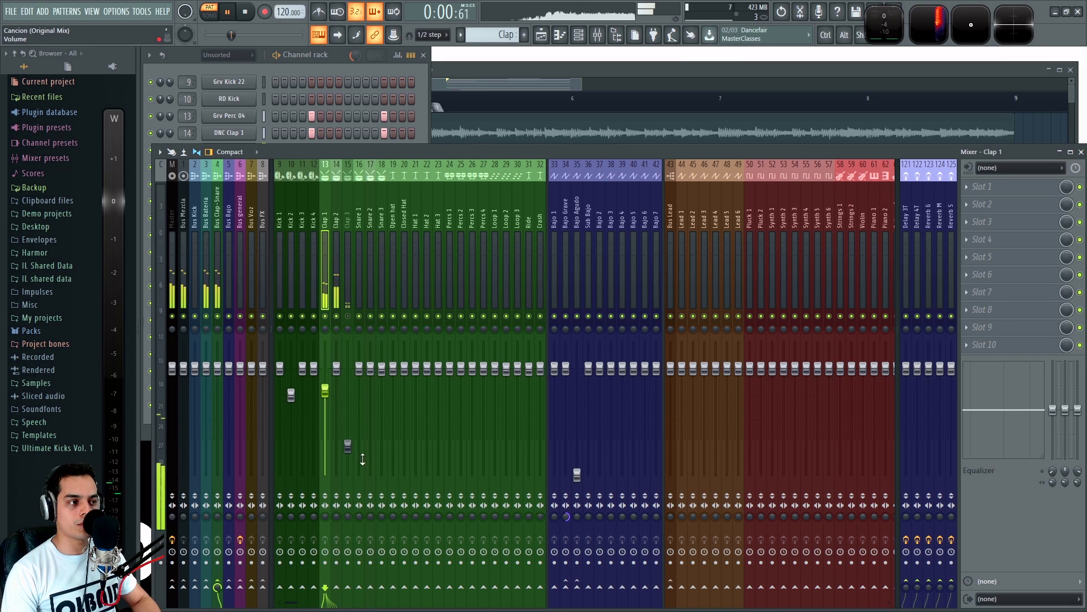
# Step: Unmute Clap 3, set its fader to -10.0 dB and play the three claps together
pyautogui.moveTo(350, 450); pyautogui.dragTo(349, 420)
pyautogui.press('space')
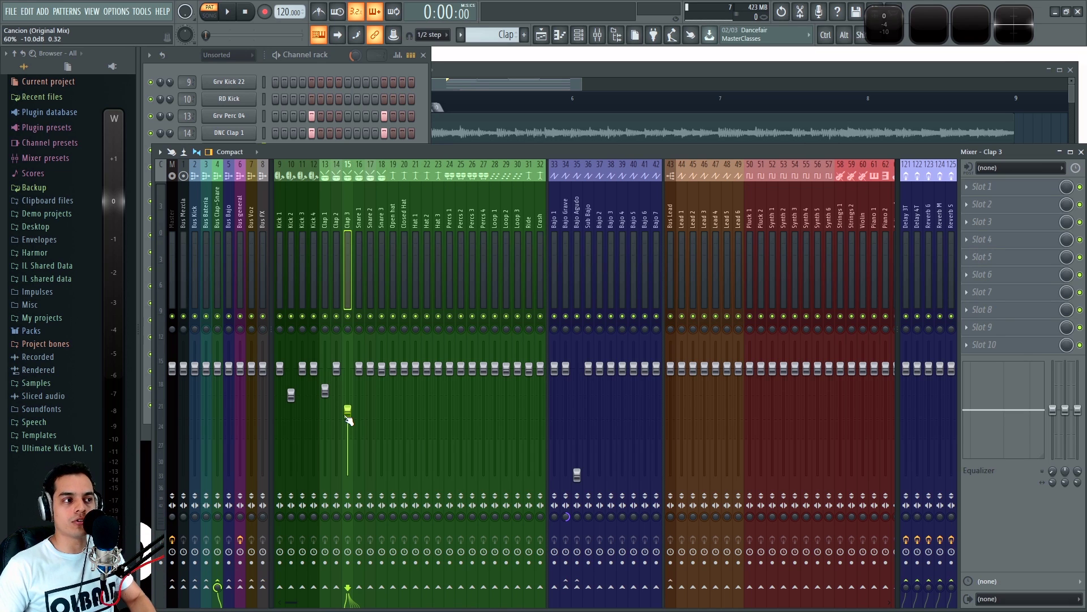
pyautogui.press('space')
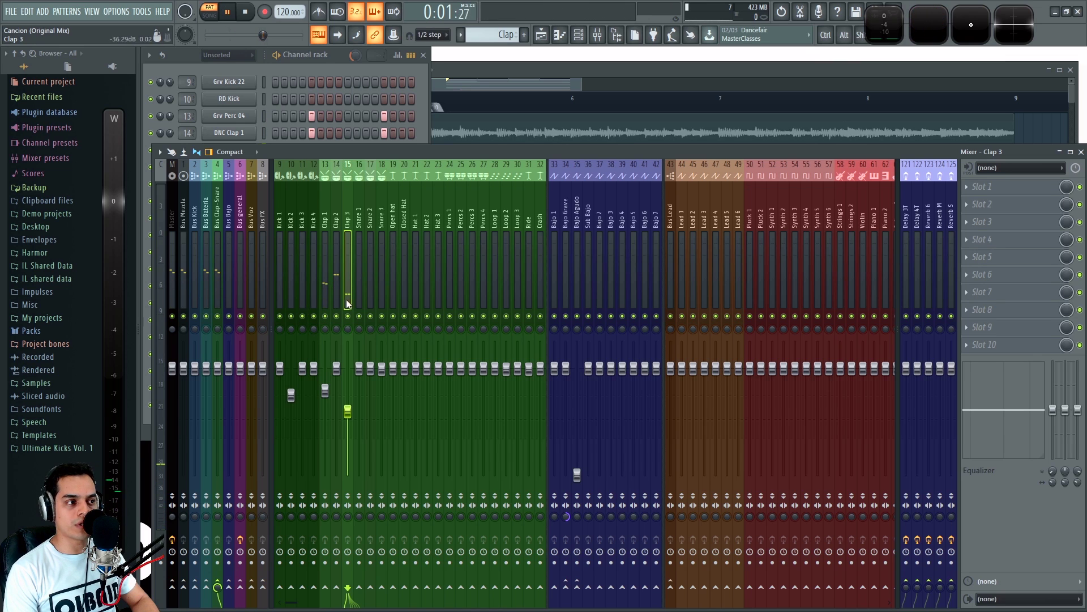
# Step: Solo the Kick playlist track together with Clap and play both in song mode with the mixer open
pyautogui.click(336, 60)
pyautogui.click(473, 71)
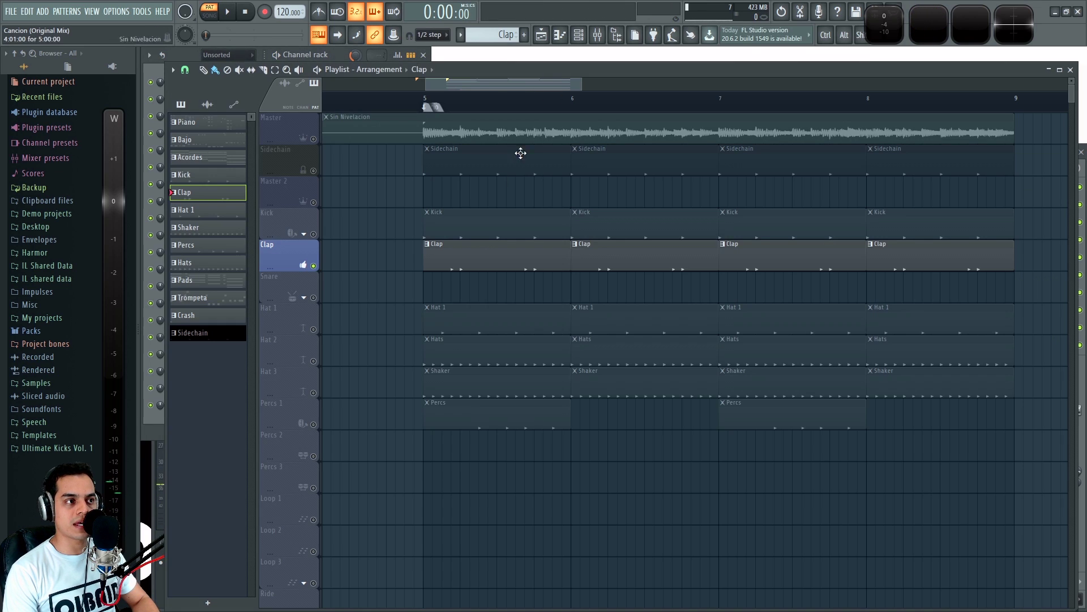
pyautogui.keyDown('shift'); pyautogui.click(317, 236); pyautogui.keyUp('shift')
pyautogui.press('l')
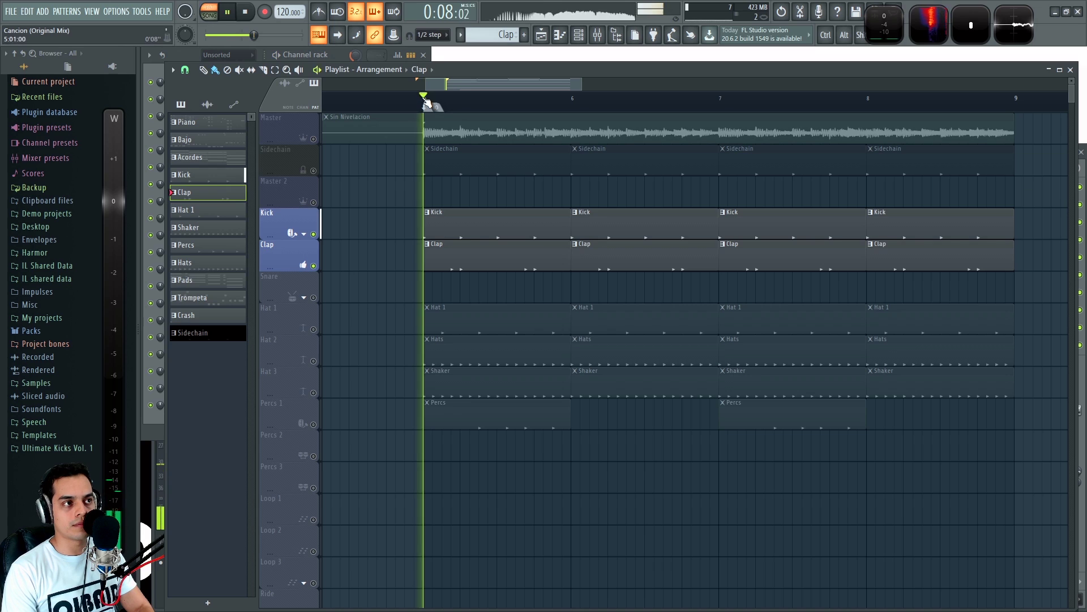
pyautogui.press('F9')
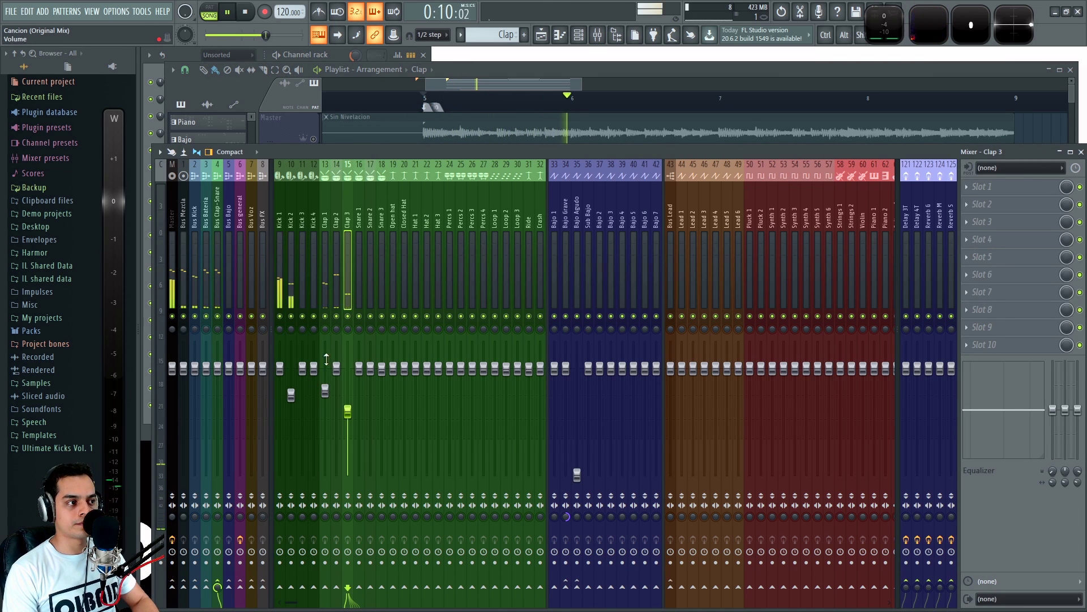
# Step: Stop playback and go through the Bus Kick, Bus Bateria and Bus Clap-Snare mixer tracks
pyautogui.press('space')
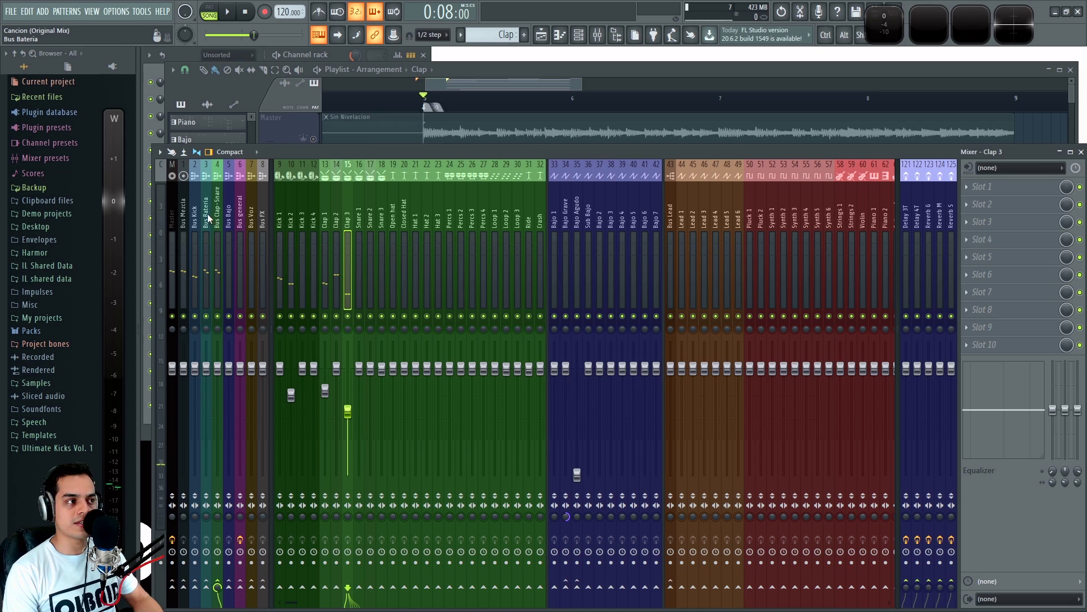
pyautogui.click(218, 217)
pyautogui.click(206, 220)
pyautogui.click(196, 221)
pyautogui.click(218, 218)
pyautogui.click(196, 221)
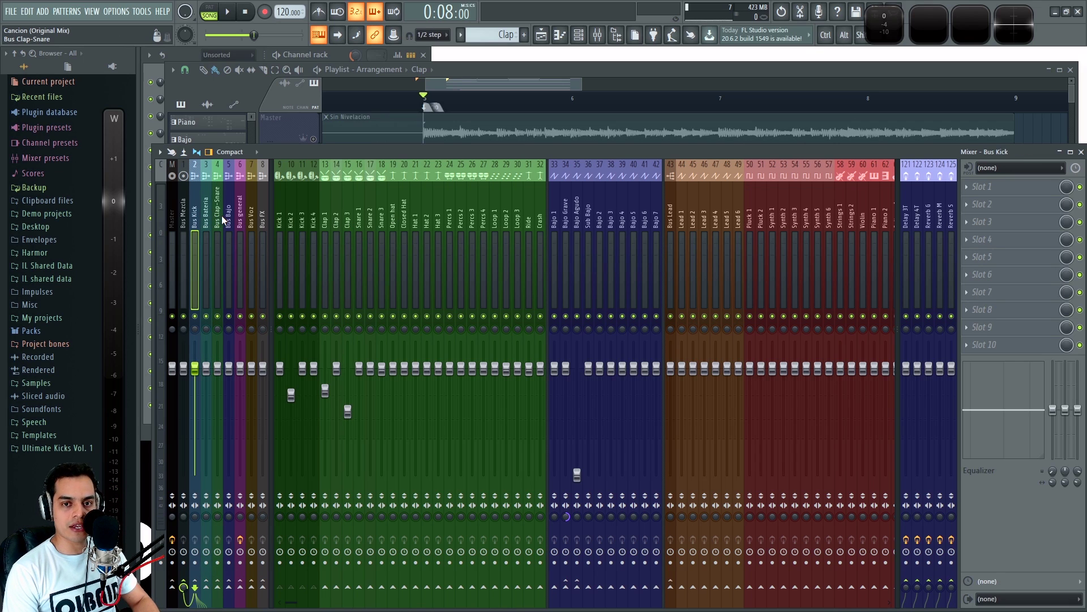
pyautogui.click(222, 218)
# Step: Try lowering Bus Clap-Snare to -2.5 dB and Bus Kick to -3.5 dB during playback, resetting each fader
pyautogui.press('space')
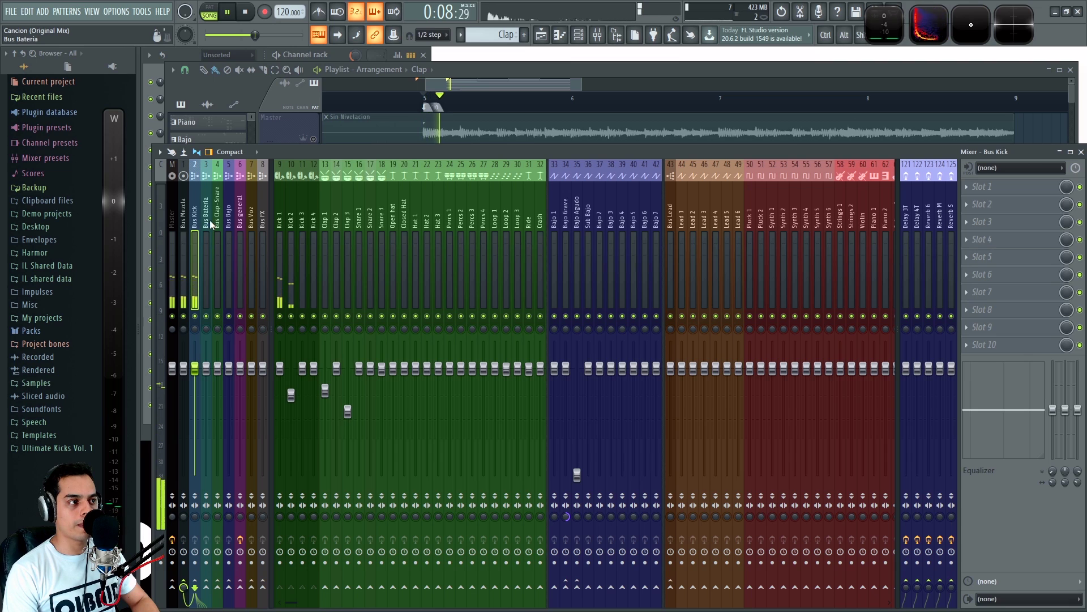
pyautogui.moveTo(217, 369); pyautogui.dragTo(218, 379)
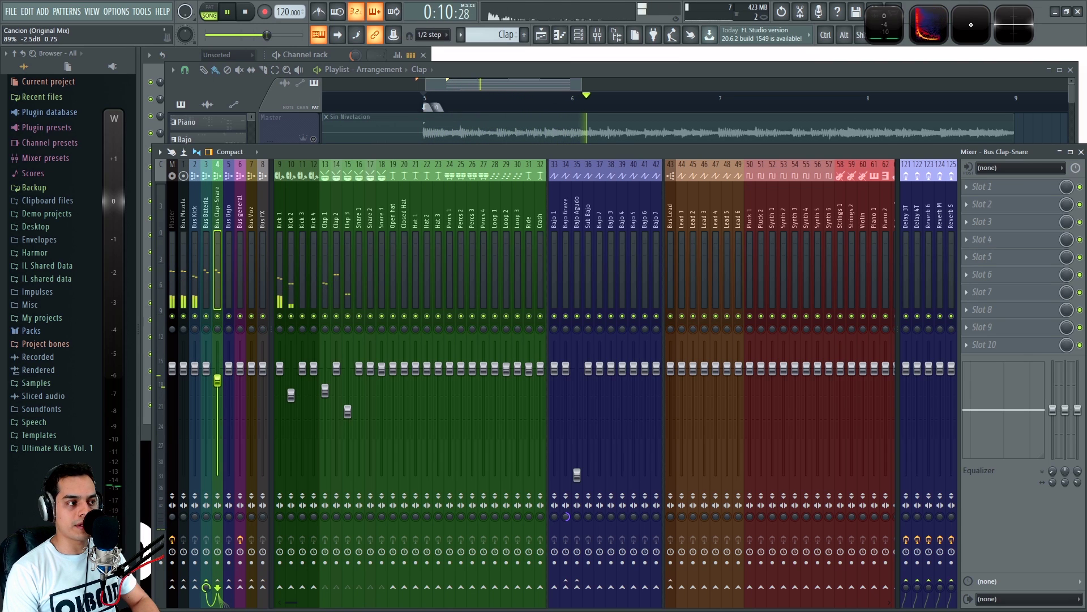
pyautogui.moveTo(194, 368); pyautogui.dragTo(195, 384)
pyautogui.press('space')
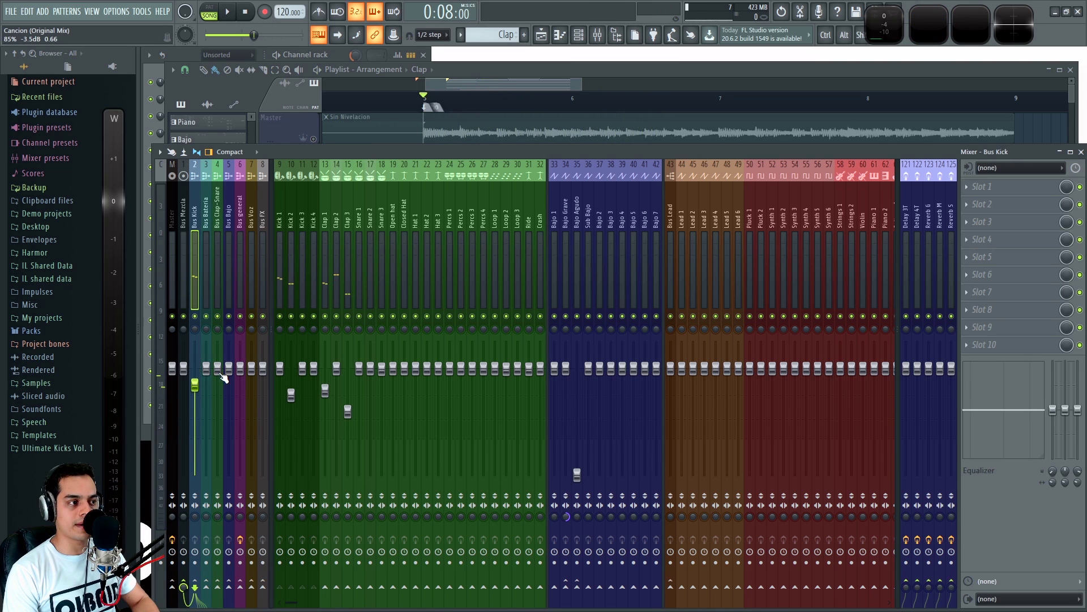
pyautogui.press('space')
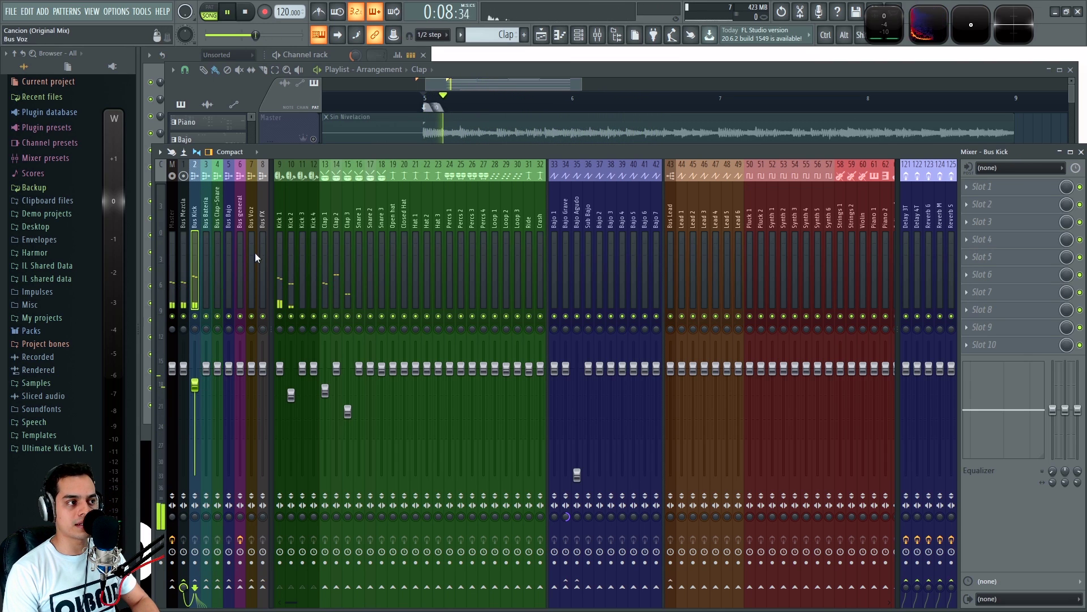
pyautogui.press('space')
pyautogui.keyDown('alt'); pyautogui.click(202, 391); pyautogui.keyUp('alt')
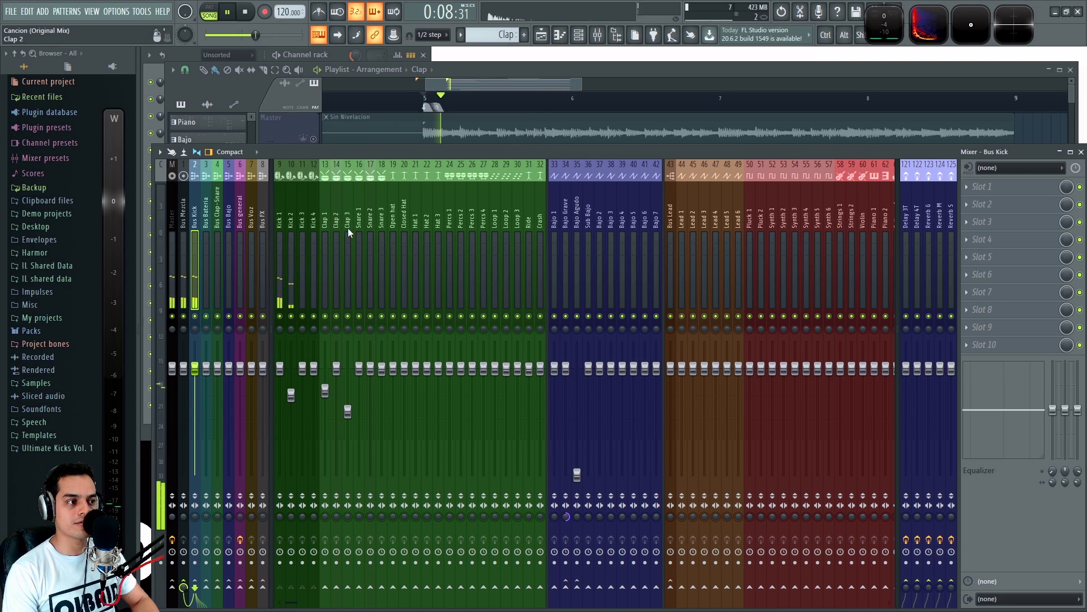
# Step: Solo the Hat 1 and Hat 2 playlist tracks together and lower the Closed Hat mixer fader to -7.7 dB during playback
pyautogui.click(507, 88)
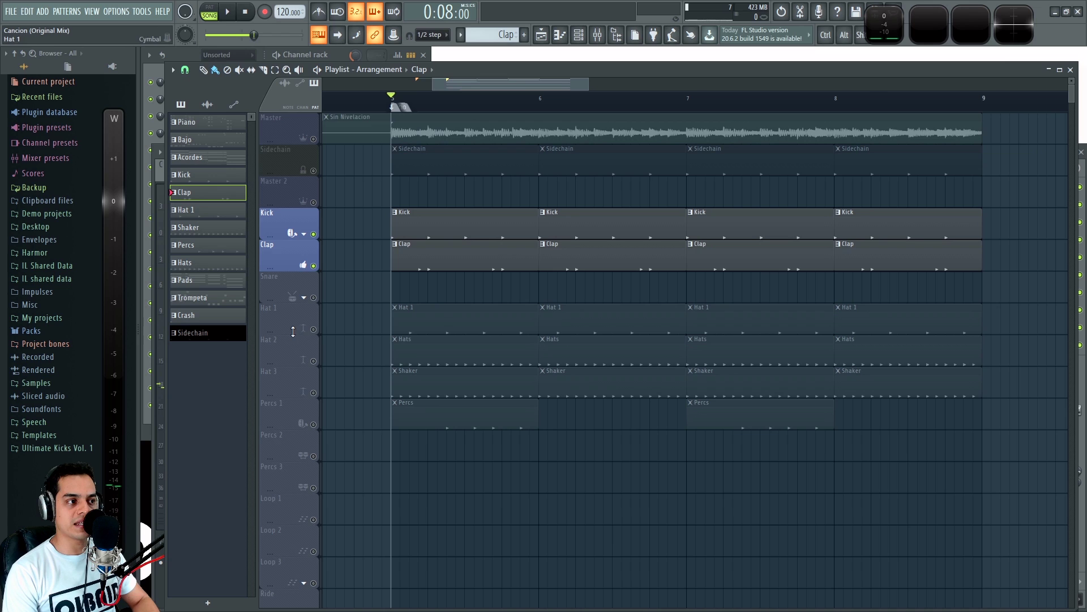
pyautogui.click(292, 332)
pyautogui.keyDown('ctrl'); pyautogui.click(312, 343); pyautogui.keyUp('ctrl')
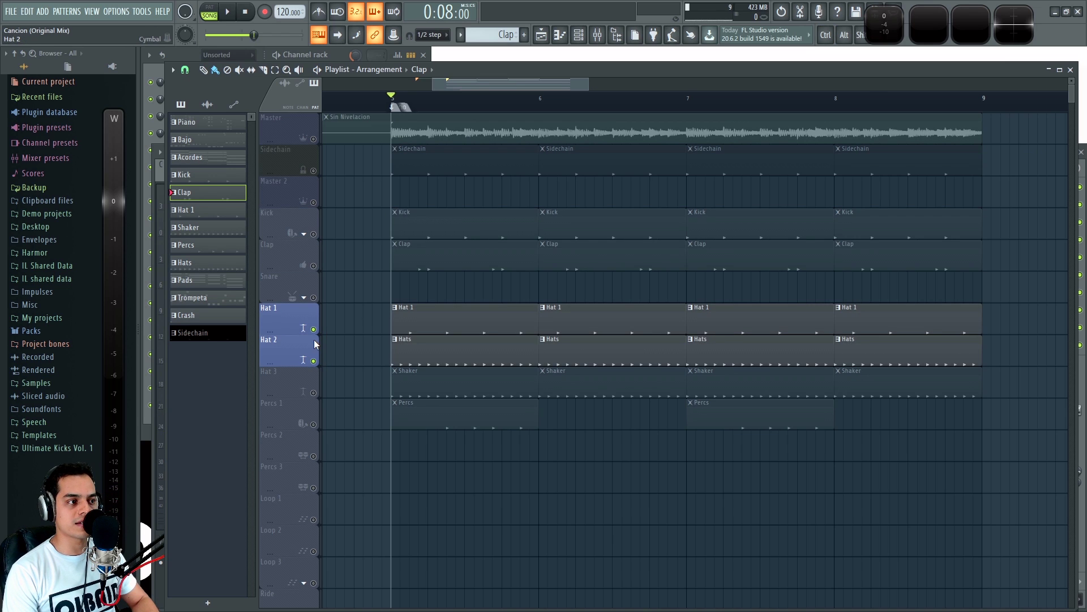
pyautogui.press('space')
pyautogui.press('F9')
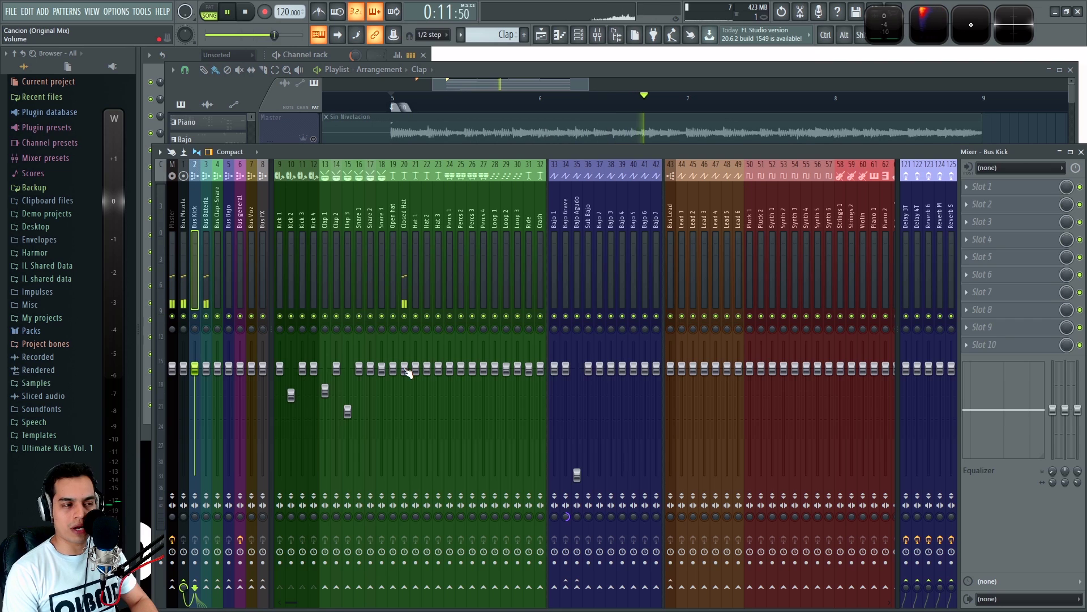
pyautogui.moveTo(408, 372); pyautogui.dragTo(404, 402)
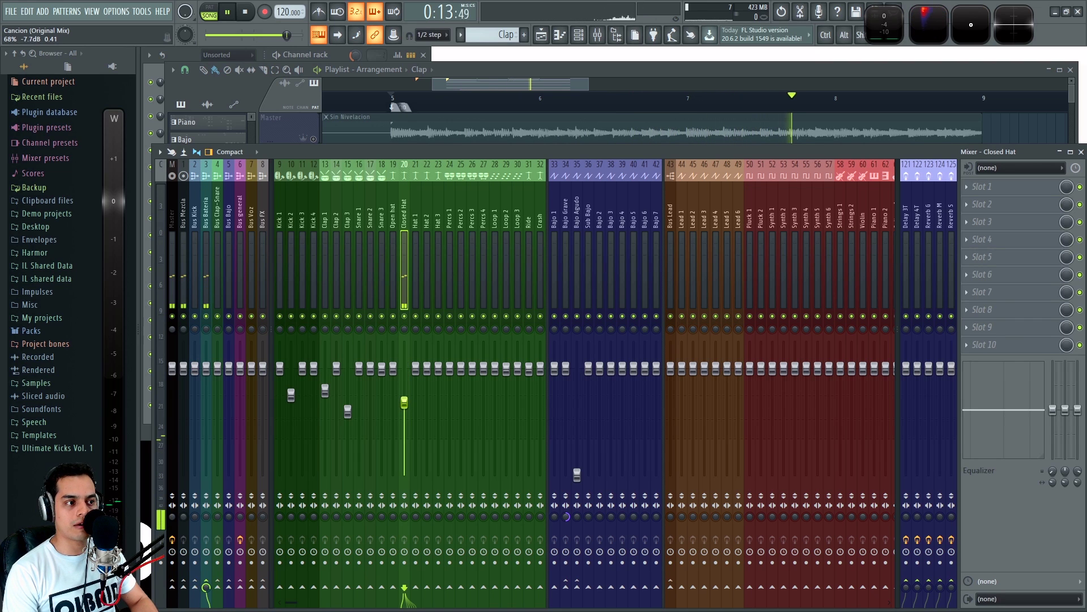
pyautogui.press('space')
# Step: Toggle the Hat 2 and Hat 3 playlist tracks, leave only Hat 1 and Hat 2 active, and play them
pyautogui.click(458, 112)
pyautogui.click(313, 361)
pyautogui.click(314, 392)
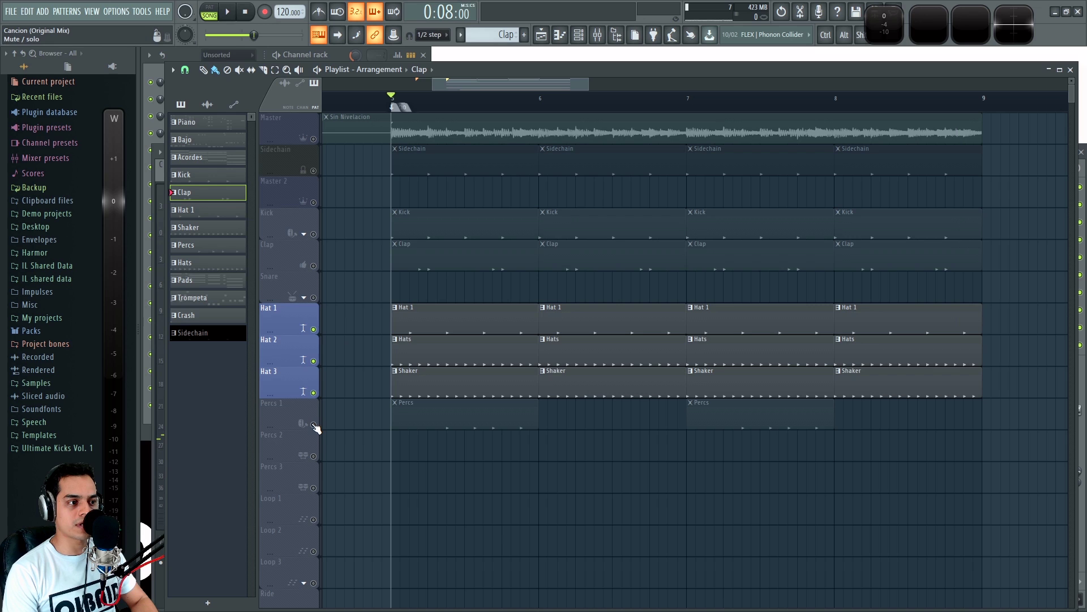
pyautogui.click(314, 393)
pyautogui.press('space')
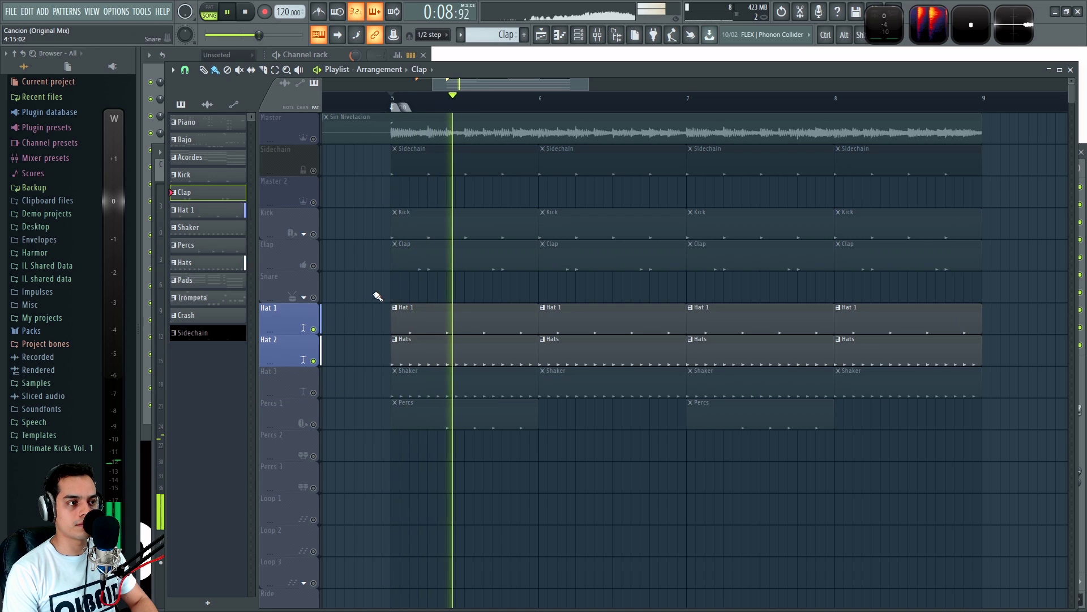
# Step: Isolate Hat 1, Hat 2 and Hat 3 in the mixer and play them together
pyautogui.press('F9')
pyautogui.press('space')
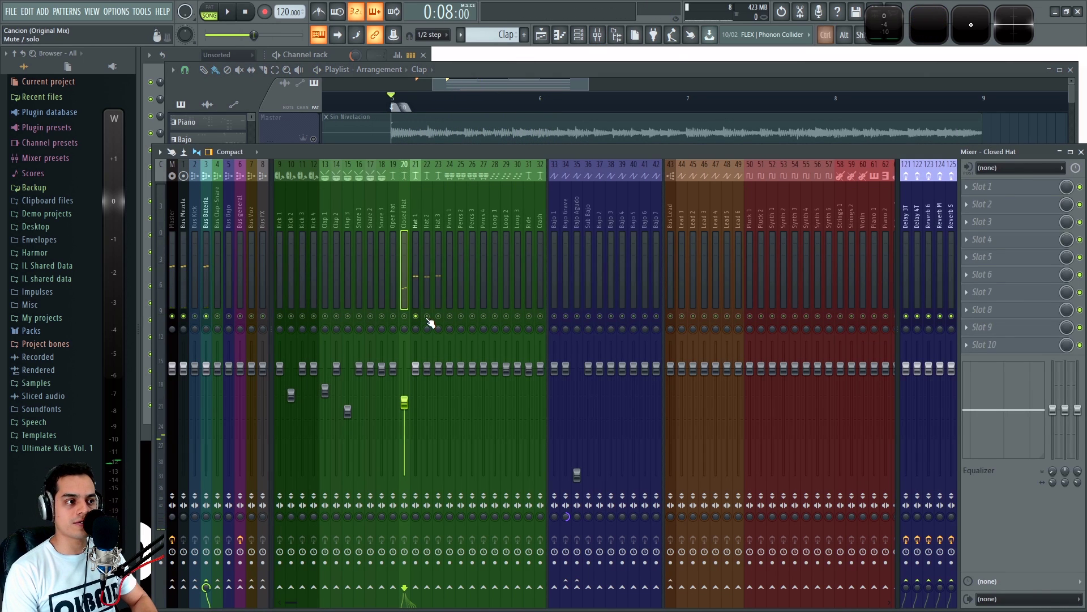
pyautogui.press('space')
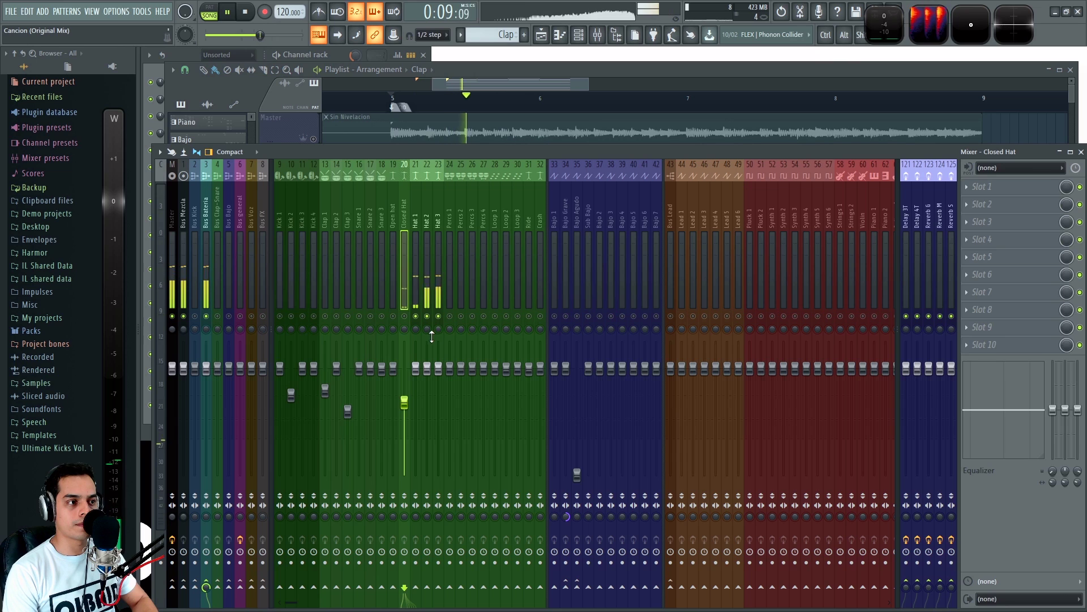
# Step: Solo Closed Hat in the mixer, raise its fader to -4.8 dB and listen to it
pyautogui.press('space')
pyautogui.press('space')
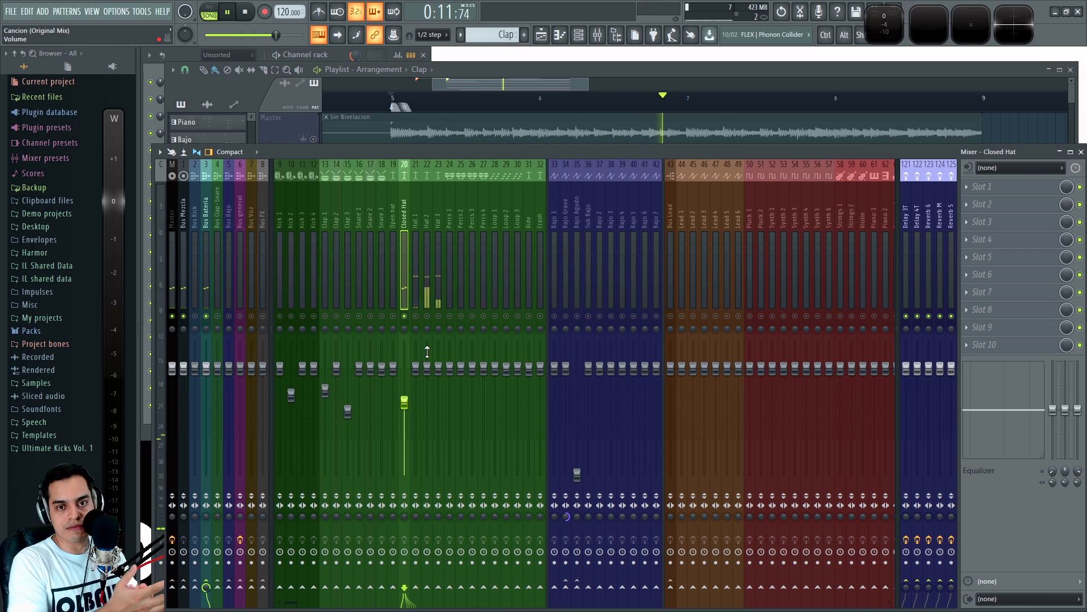
pyautogui.press('space')
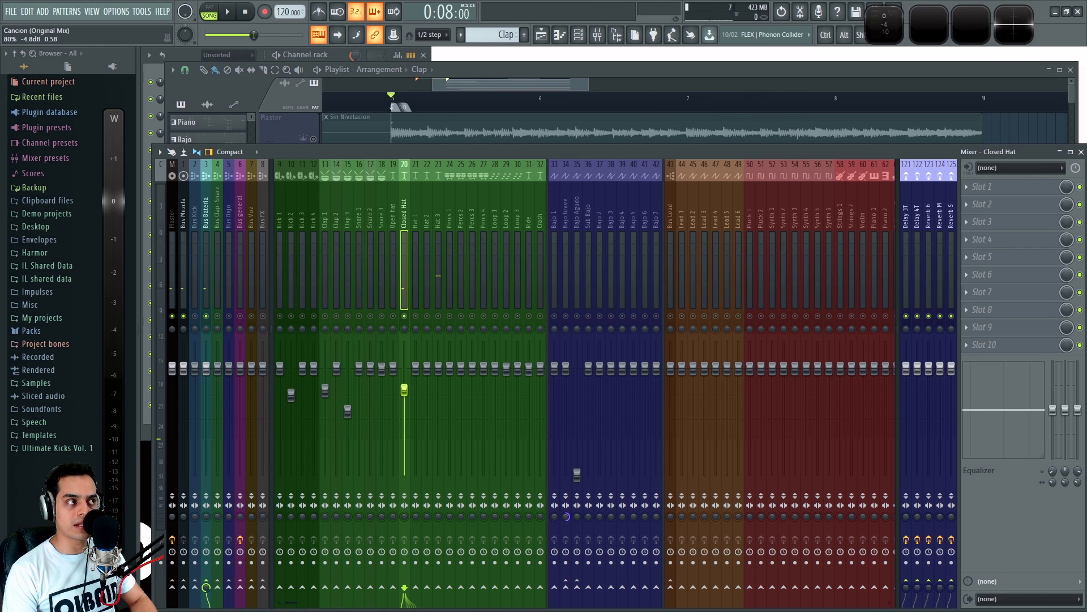
pyautogui.press('space')
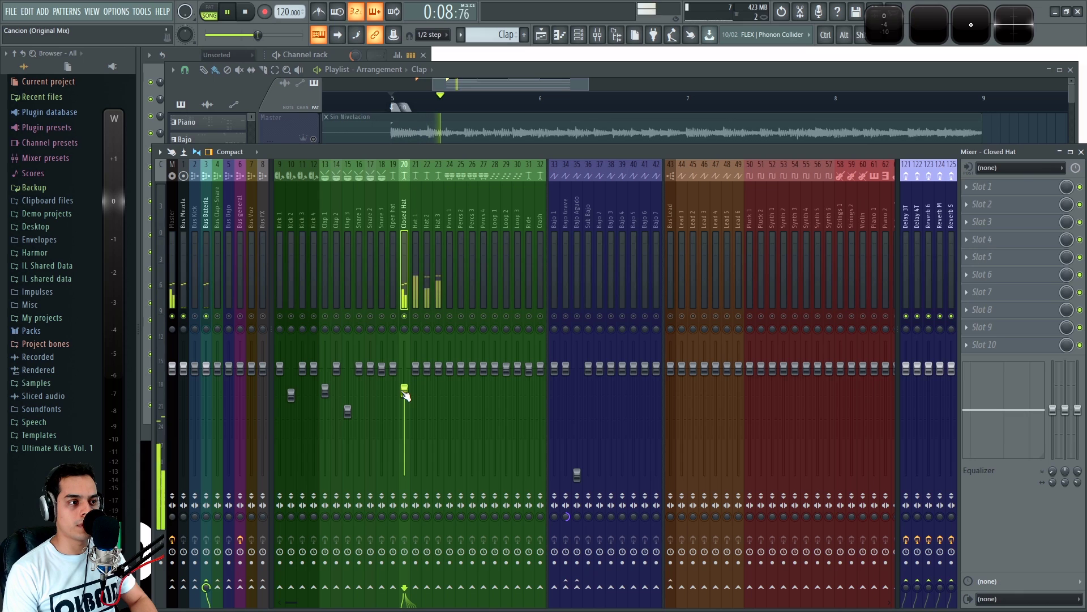
pyautogui.press('space')
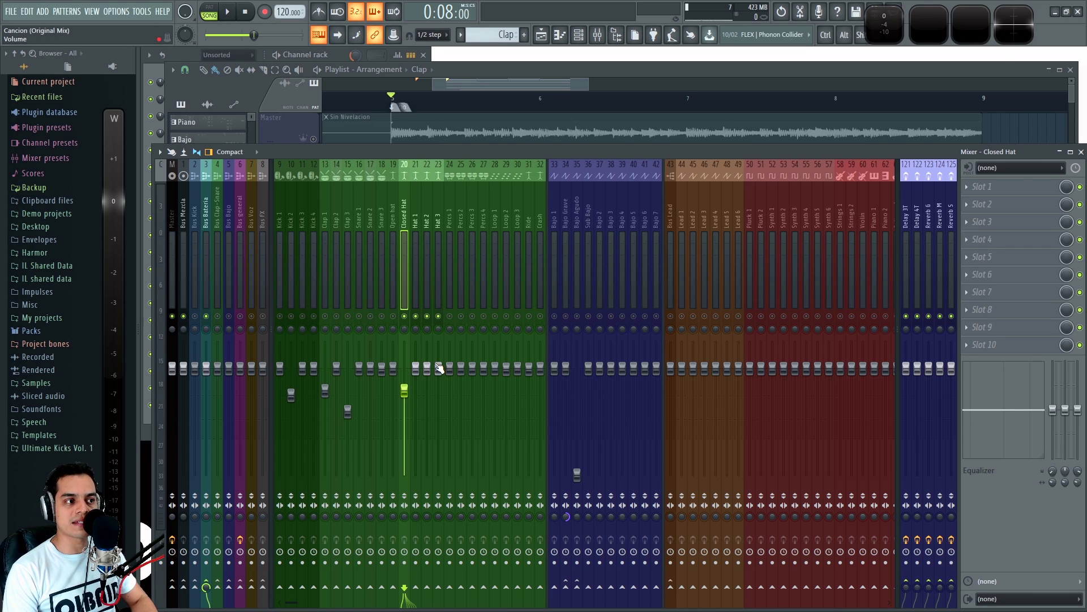
# Step: Play Closed Hat with Hat 1, Hat 2 and Hat 3, and lower the three numbered hat faders well below 0 dB
pyautogui.press('space')
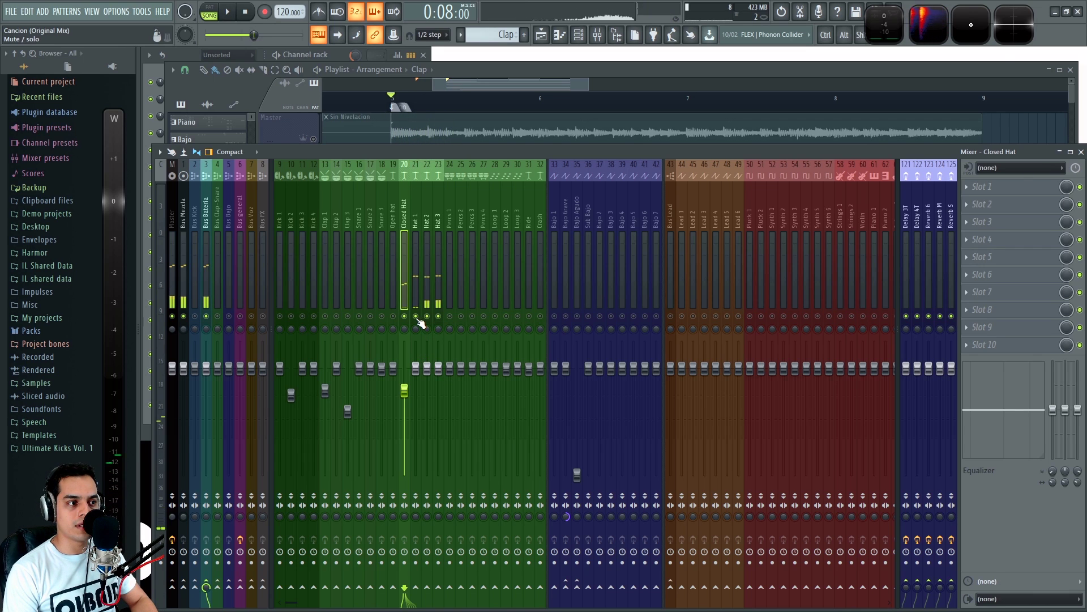
pyautogui.press('space')
pyautogui.moveTo(416, 370); pyautogui.dragTo(416, 412)
pyautogui.moveTo(427, 369)
pyautogui.mouseDown()
pyautogui.moveTo(427, 429)
pyautogui.moveTo(415, 439)
pyautogui.moveTo(438, 381)
pyautogui.mouseUp()
pyautogui.moveTo(427, 431)
pyautogui.mouseDown()
pyautogui.moveTo(427, 444)
pyautogui.moveTo(416, 442)
pyautogui.moveTo(438, 439)
pyautogui.mouseUp()
pyautogui.press('space')
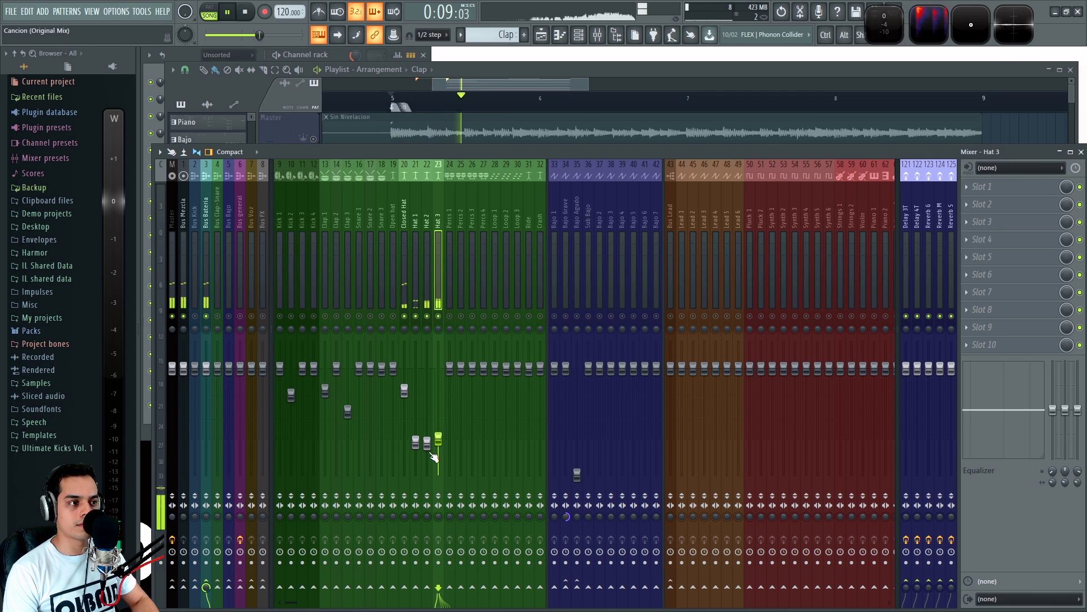
# Step: Bring in Hat 1 and Hat 2 during playback, setting Hat 1's fader to -10.5 dB and Hat 2's to -16.0 dB
pyautogui.moveTo(416, 441); pyautogui.dragTo(415, 413)
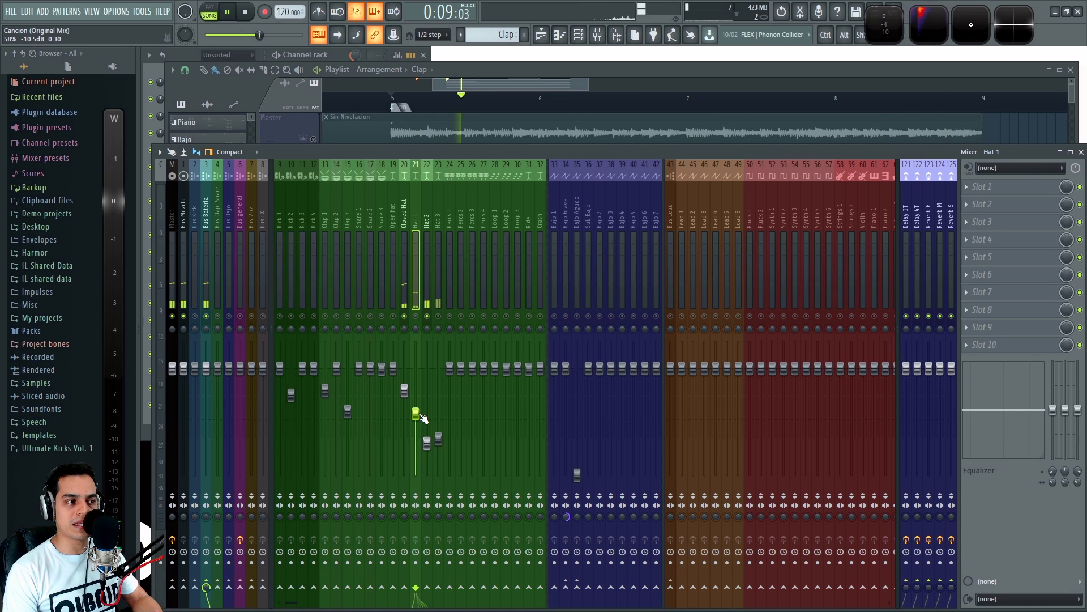
pyautogui.moveTo(427, 442)
pyautogui.mouseDown()
pyautogui.moveTo(427, 376)
pyautogui.moveTo(427, 429)
pyautogui.mouseUp()
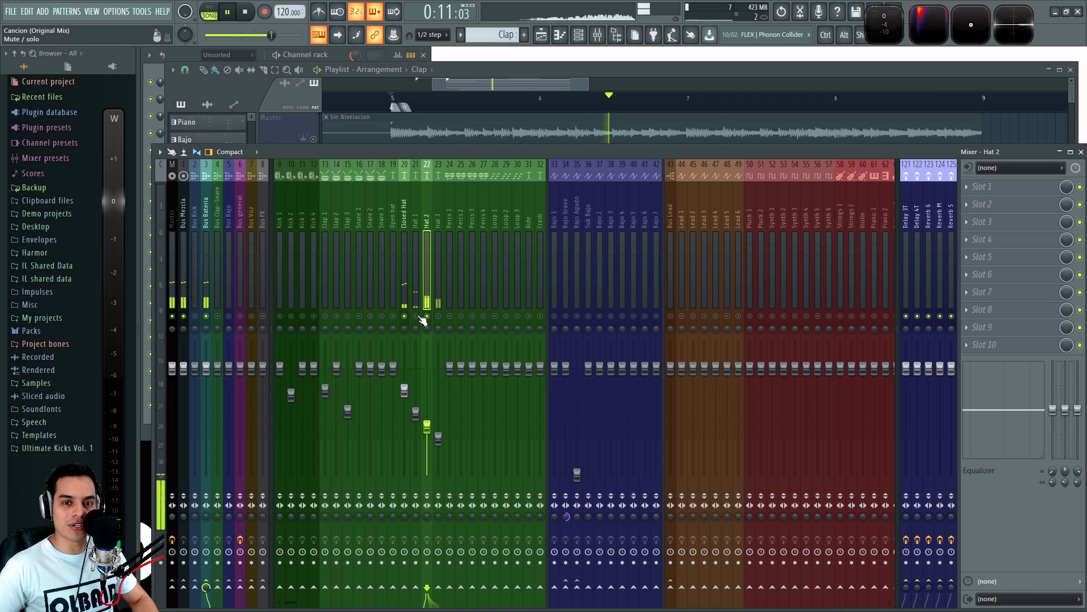
pyautogui.moveTo(427, 428); pyautogui.dragTo(427, 441)
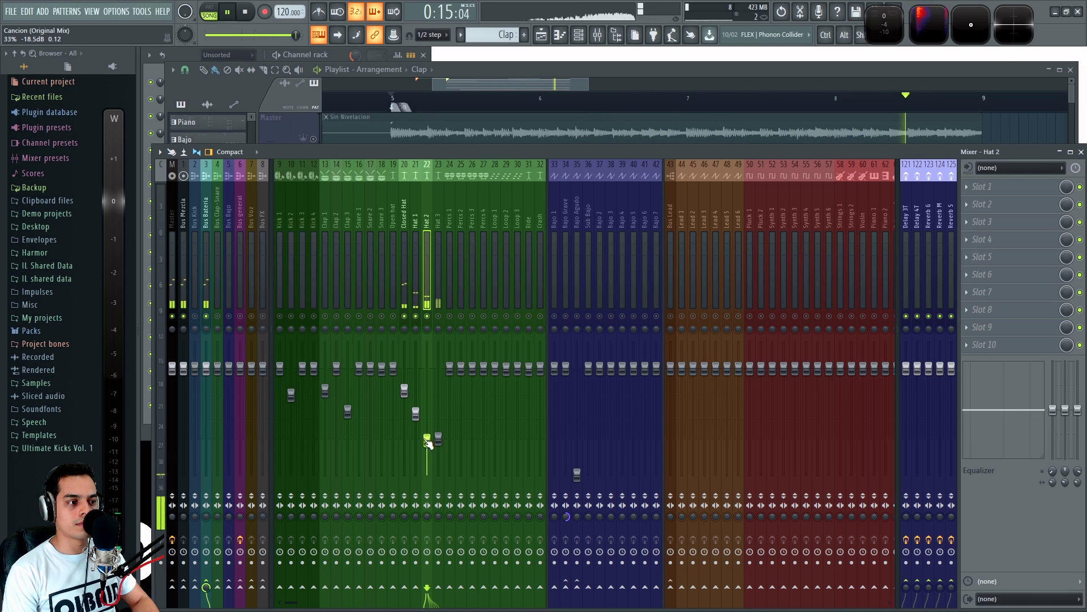
pyautogui.moveTo(427, 441)
pyautogui.mouseDown()
pyautogui.moveTo(427, 474)
pyautogui.moveTo(427, 430)
pyautogui.mouseUp()
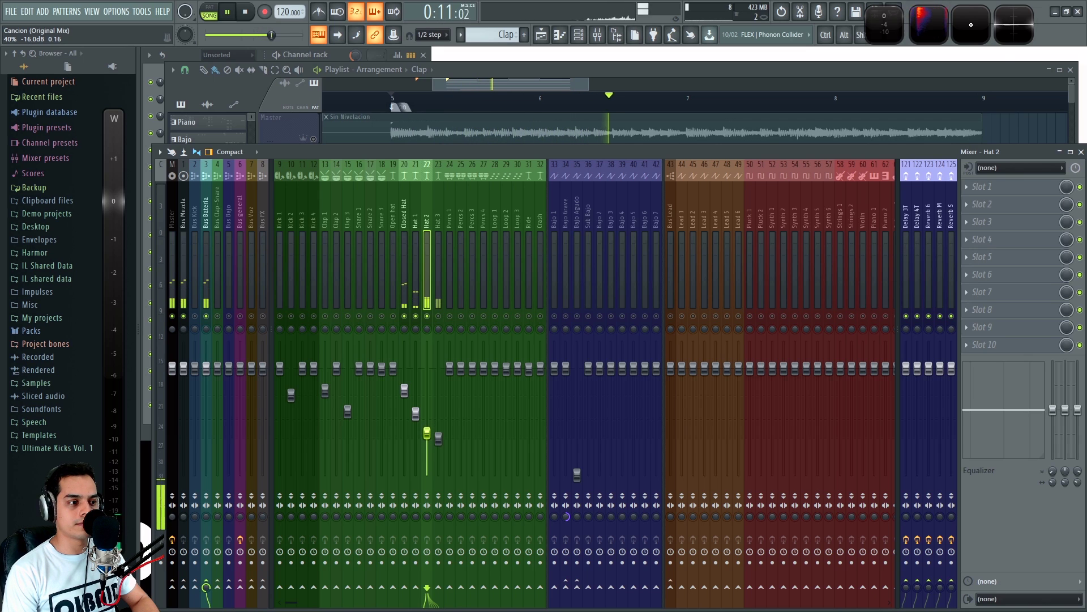
# Step: Set the Hat 3 fader to -16.4 dB while toggling Hat 2's mute to compare the two
pyautogui.moveTo(439, 438)
pyautogui.mouseDown()
pyautogui.moveTo(439, 388)
pyautogui.moveTo(438, 436)
pyautogui.mouseUp()
pyautogui.click(428, 317)
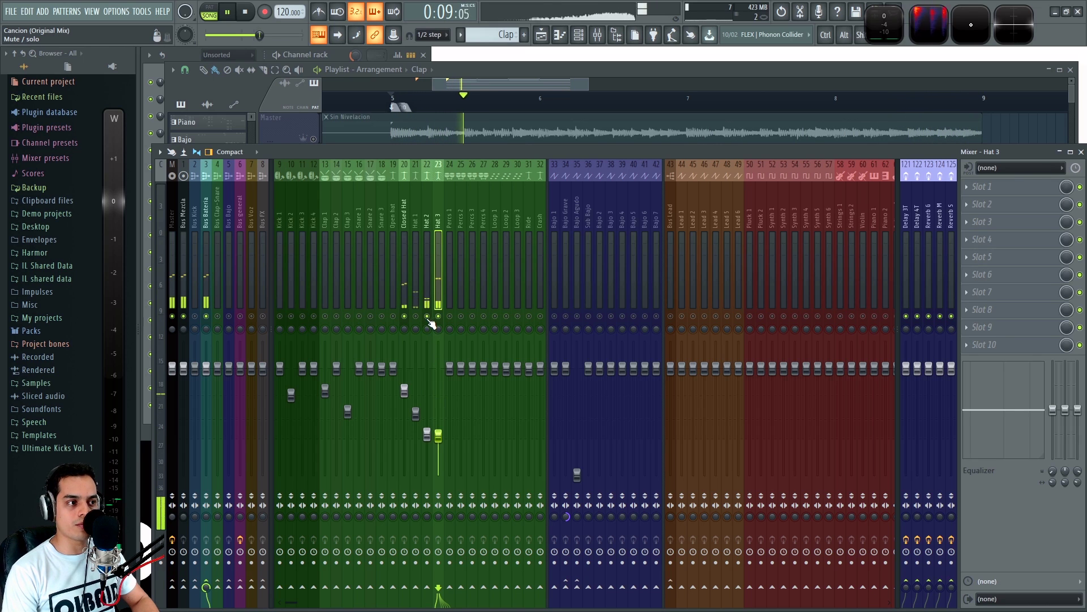
pyautogui.moveTo(438, 436)
pyautogui.mouseDown()
pyautogui.moveTo(438, 475)
pyautogui.moveTo(438, 435)
pyautogui.mouseUp()
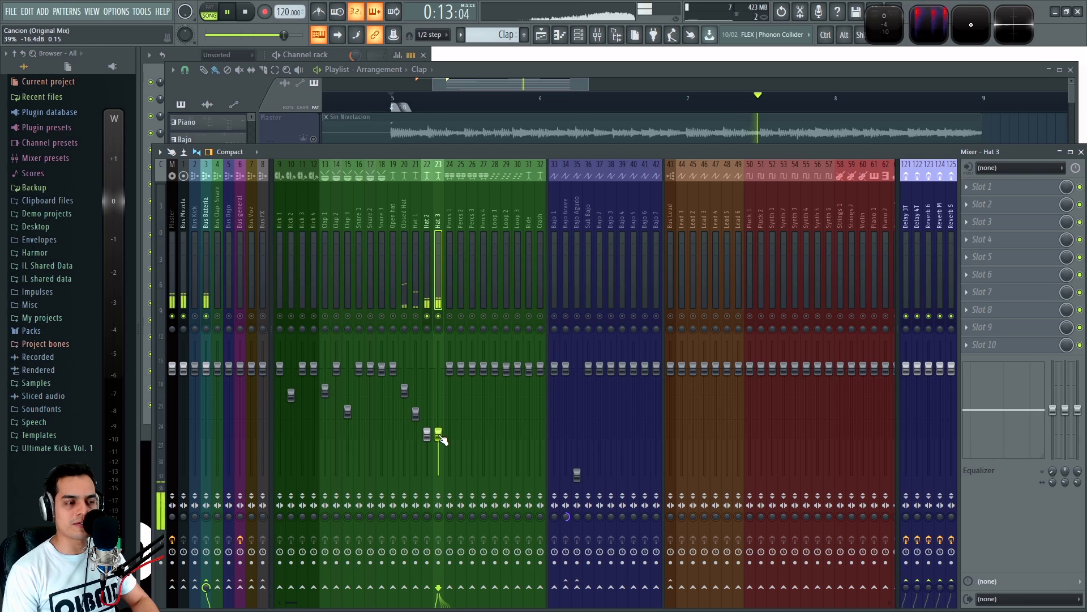
# Step: Unmute Hat 1 and Closed Hat to hear all four hats, restore every mixer track and stop playback
pyautogui.click(416, 316)
pyautogui.click(404, 316)
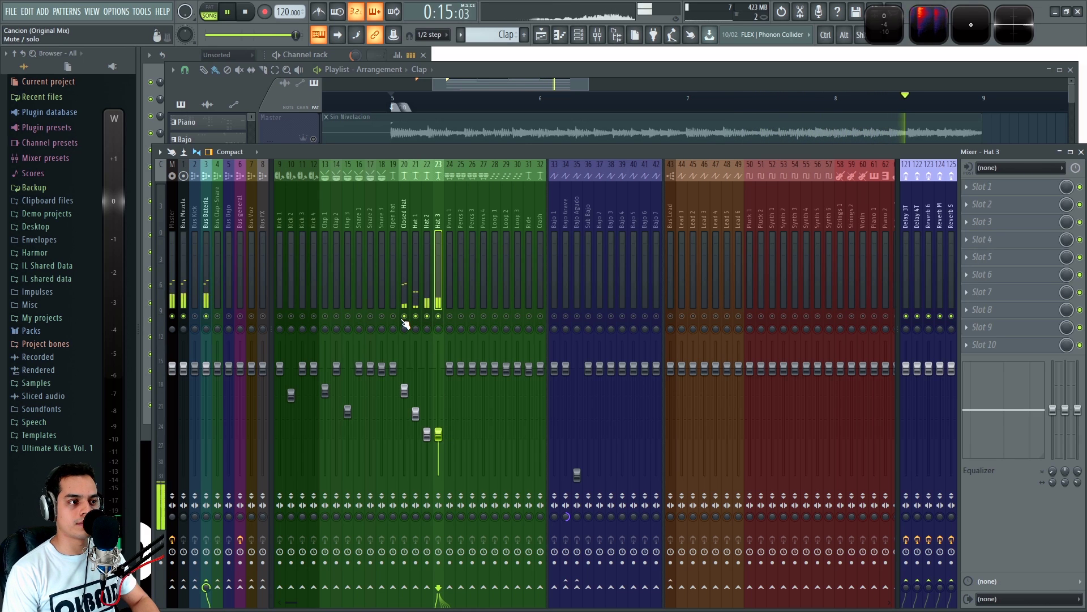
pyautogui.keyDown('ctrl'); pyautogui.click(405, 316); pyautogui.keyUp('ctrl')
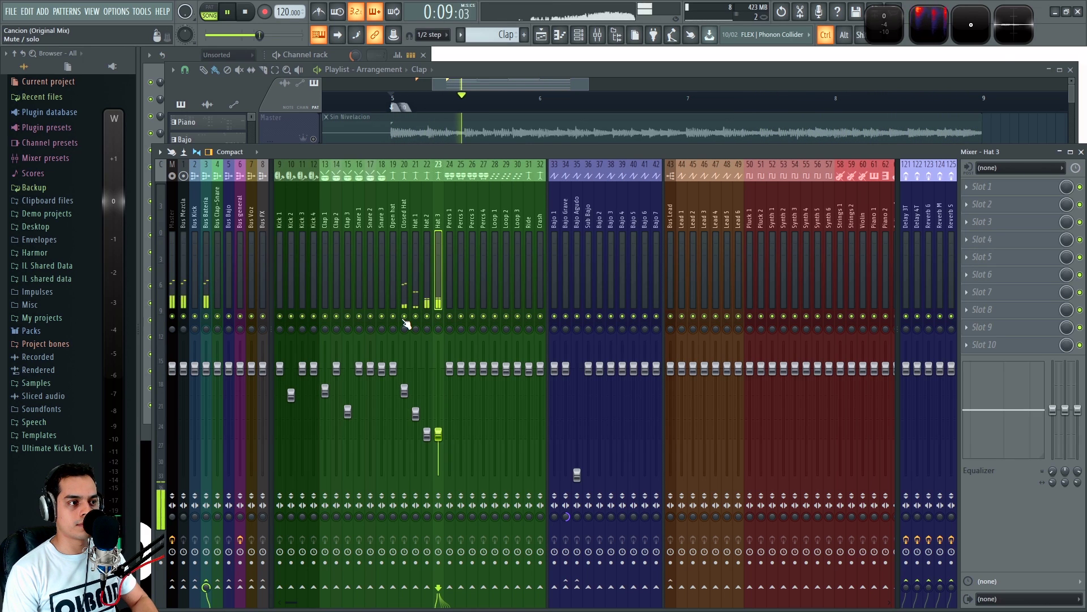
pyautogui.press('space')
# Step: Unmute the Clap, Snare and Kick playlist tracks and play them with the hats while viewing the mixer
pyautogui.press('F9')
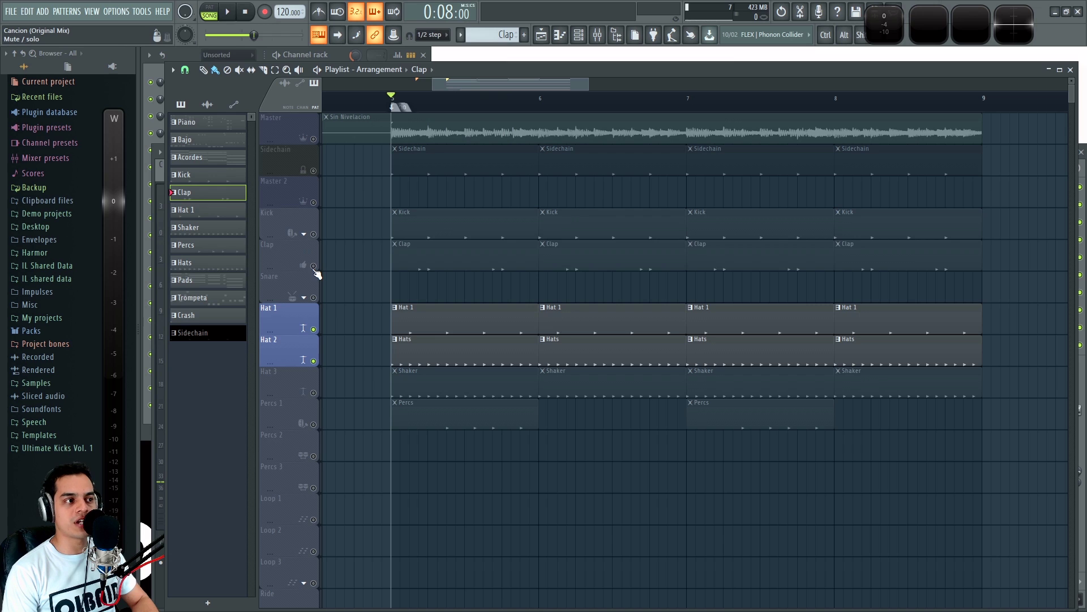
pyautogui.click(313, 266)
pyautogui.click(314, 297)
pyautogui.click(314, 234)
pyautogui.press('space')
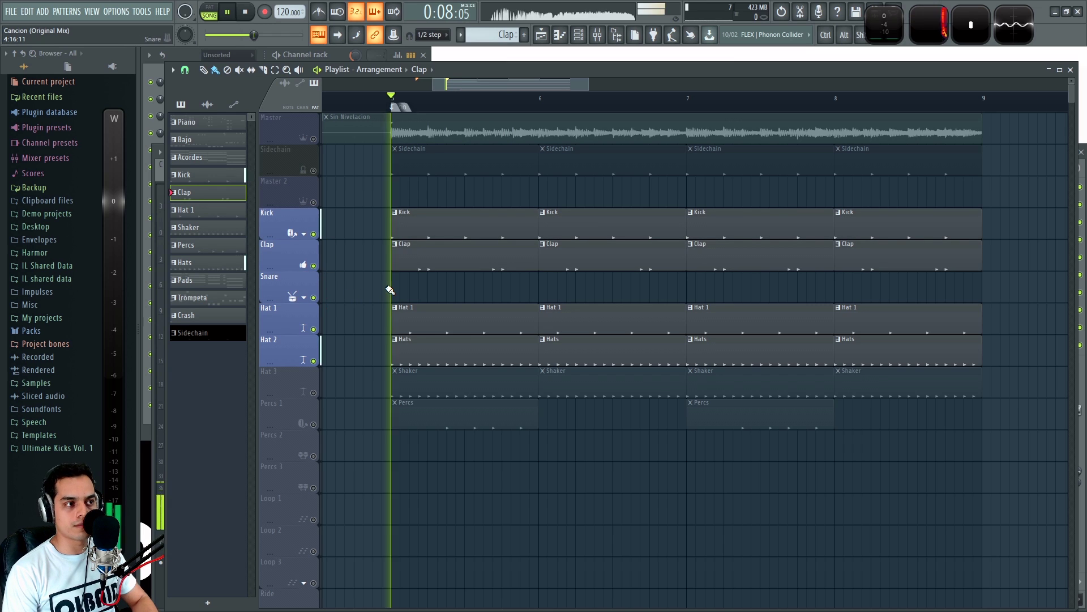
pyautogui.press('F9')
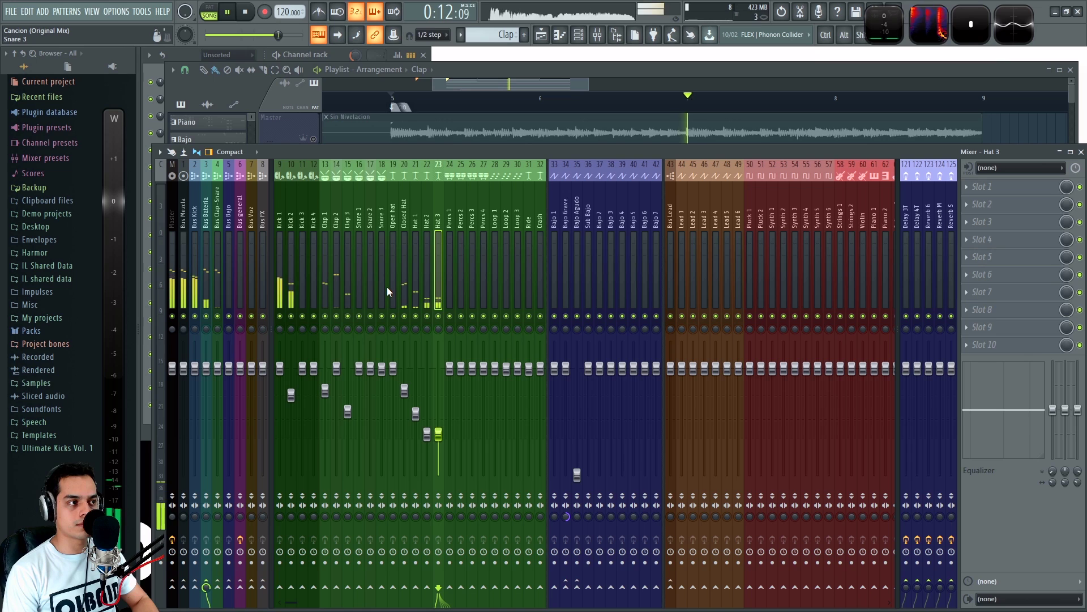
# Step: Toggle Hat 2's mute and mute Hat 3 to judge the hats against the kick and clap, stopping playback
pyautogui.click(427, 316)
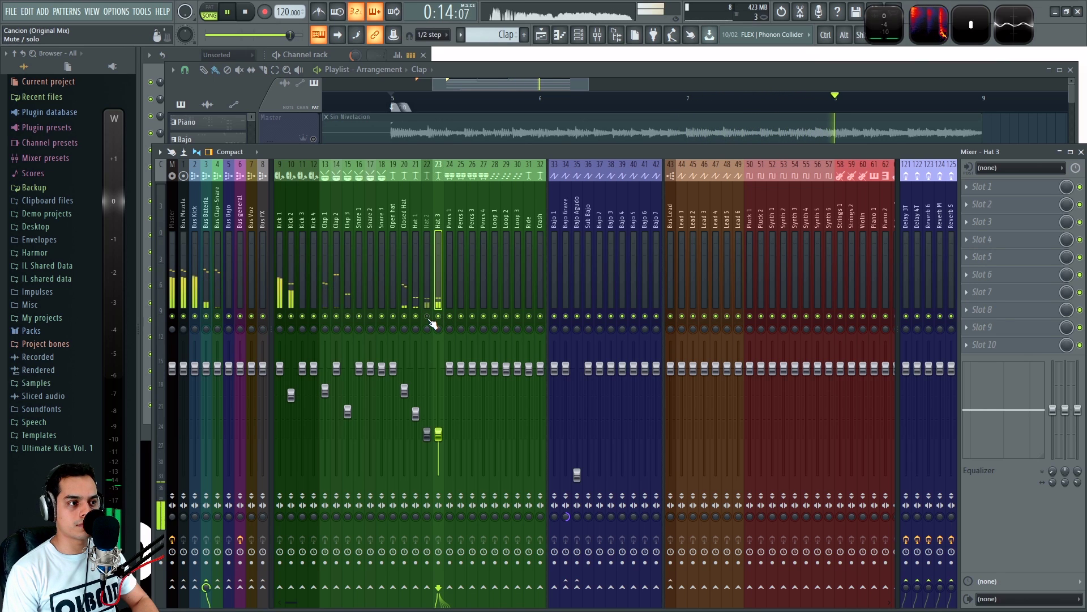
pyautogui.click(427, 316)
pyautogui.click(438, 316)
pyautogui.press('space')
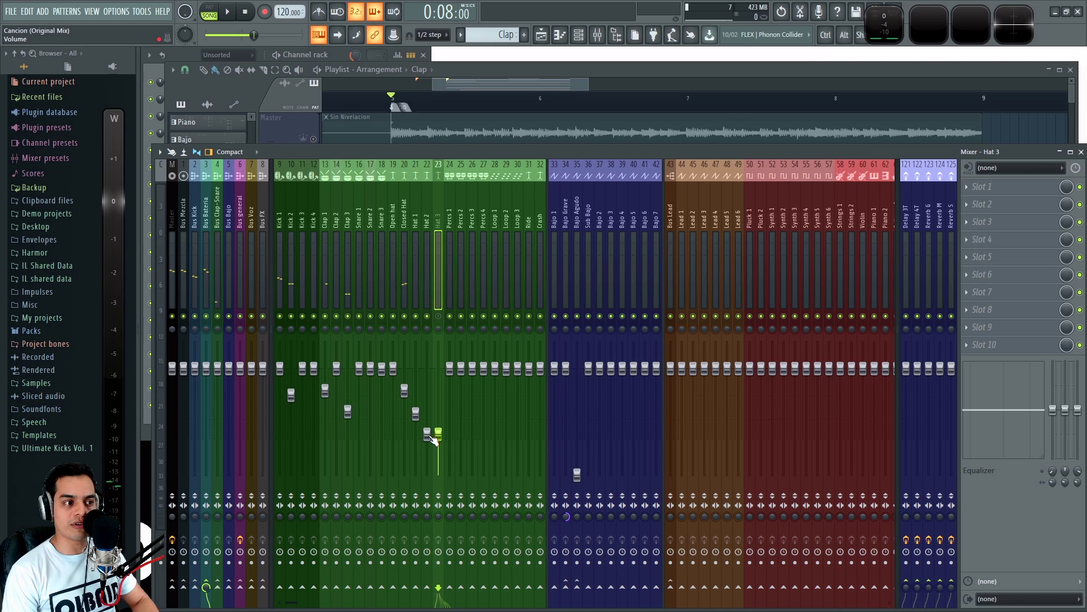
# Step: Lower the Hat 2 and Hat 3 faders slightly and toggle their mutes during playback to check the blend
pyautogui.moveTo(428, 434); pyautogui.dragTo(438, 441)
pyautogui.click(439, 316)
pyautogui.press('space')
pyautogui.click(429, 317)
pyautogui.click(429, 317)
pyautogui.click(439, 316)
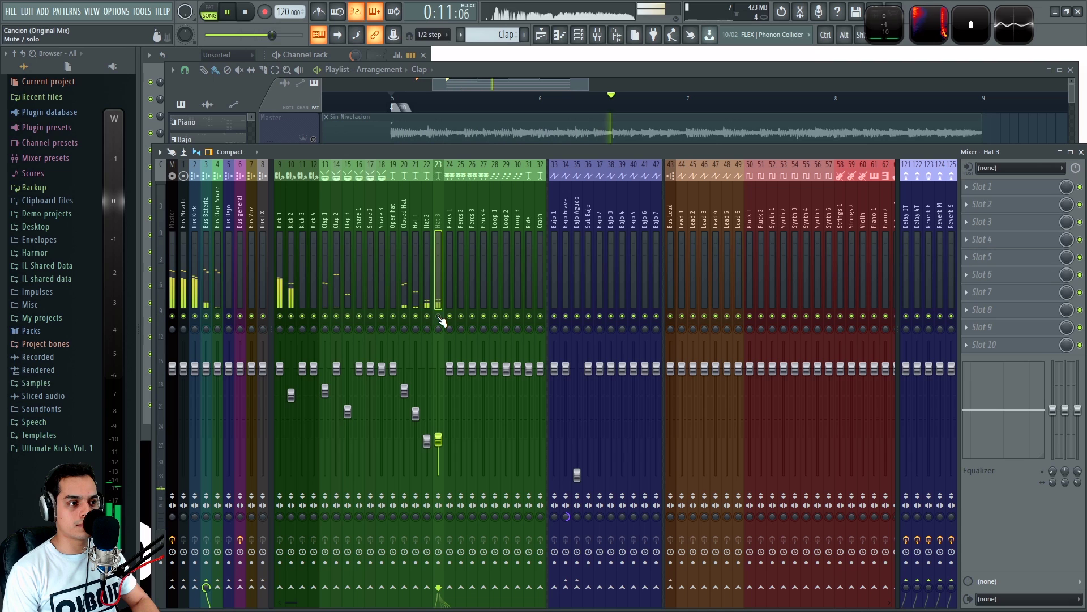
# Step: Restore Hat 3 in the mixer, set the Hat 2 fader to about -19.2 dB and stop playback
pyautogui.click(439, 317)
pyautogui.click(433, 444)
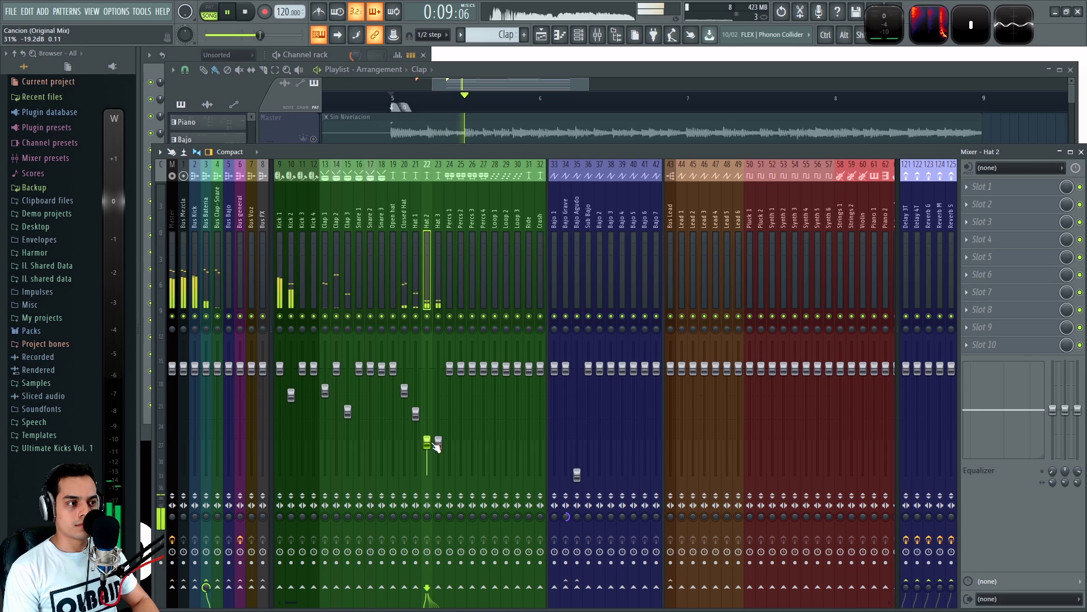
pyautogui.press('space')
# Step: Unmute the Hat 3 and Percs 1 playlist tracks and play them with the other drums while viewing the mixer
pyautogui.press('F9')
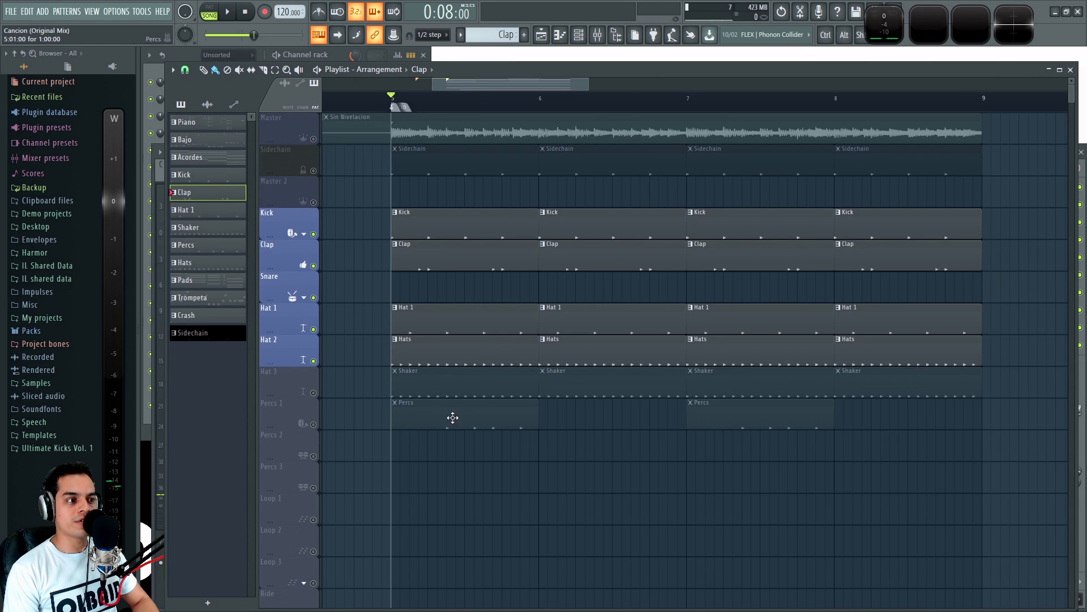
pyautogui.click(308, 389)
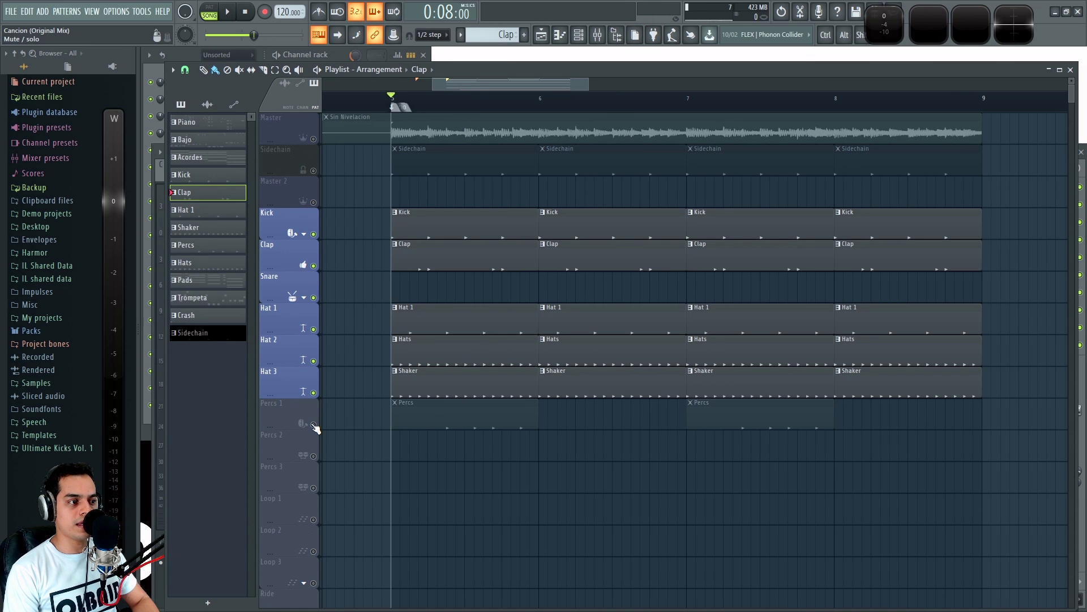
pyautogui.click(313, 425)
pyautogui.press('space')
pyautogui.press('F9')
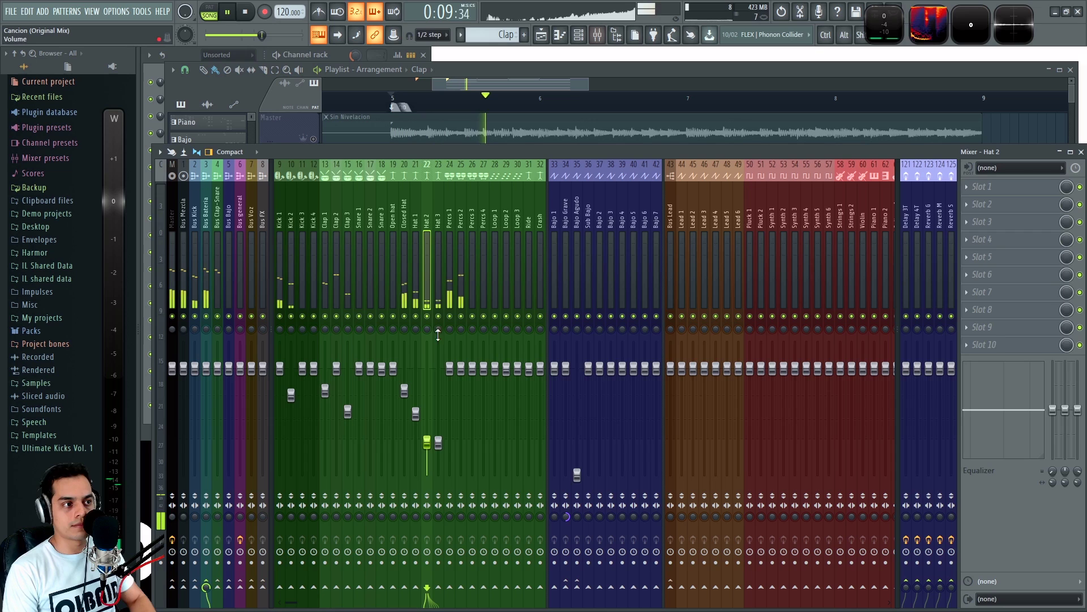
# Step: Solo the Percs 1, Percs 2 and Percs 3 mixer tracks and play them briefly on their own
pyautogui.press('space')
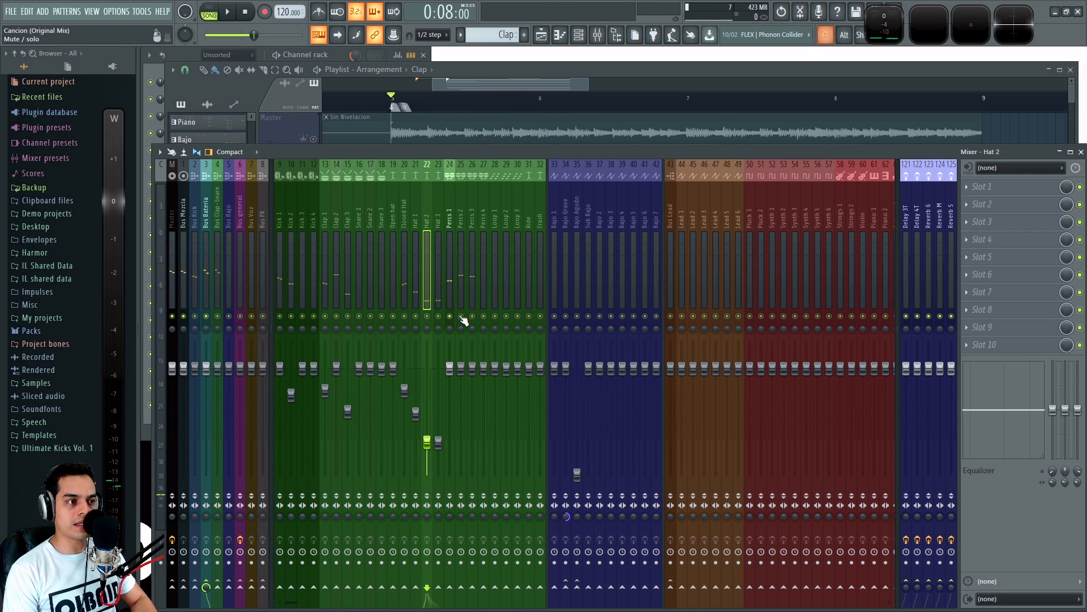
pyautogui.keyDown('ctrl'); pyautogui.click(463, 317); pyautogui.keyUp('ctrl')
pyautogui.keyDown('ctrl'); pyautogui.click(473, 321); pyautogui.keyUp('ctrl')
pyautogui.press('space')
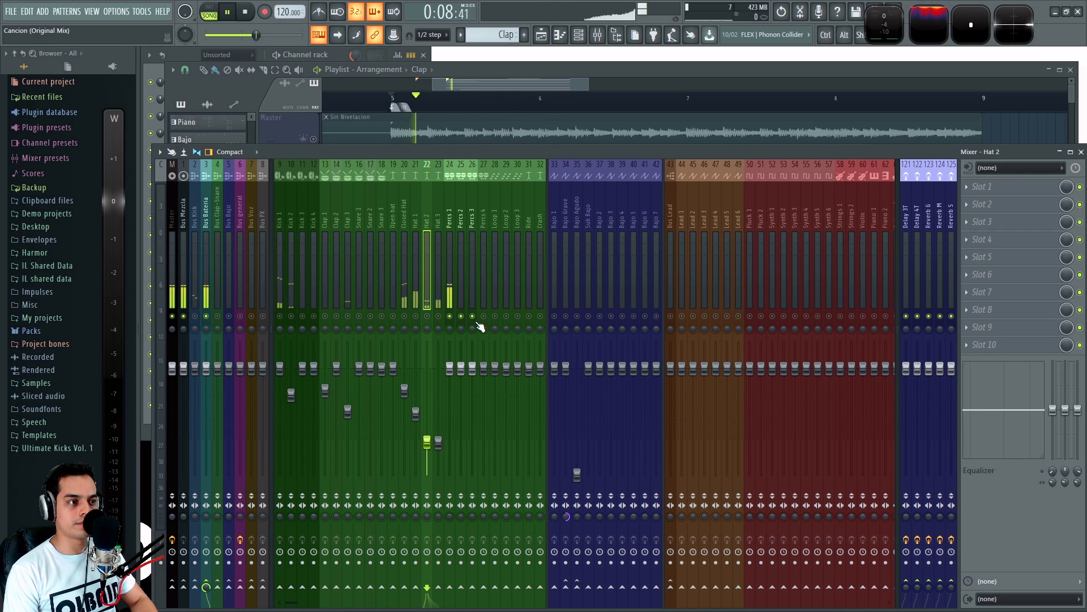
pyautogui.press('space')
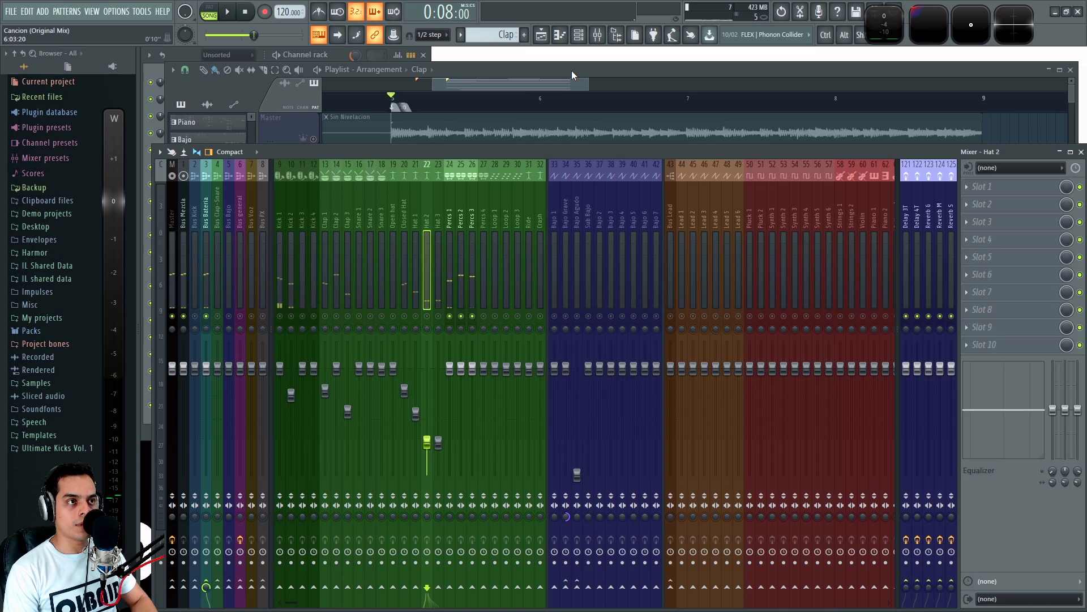
# Step: Open the Percs clip's pattern in the Channel rack and switch playback to pattern mode
pyautogui.click(572, 71)
pyautogui.click(440, 390)
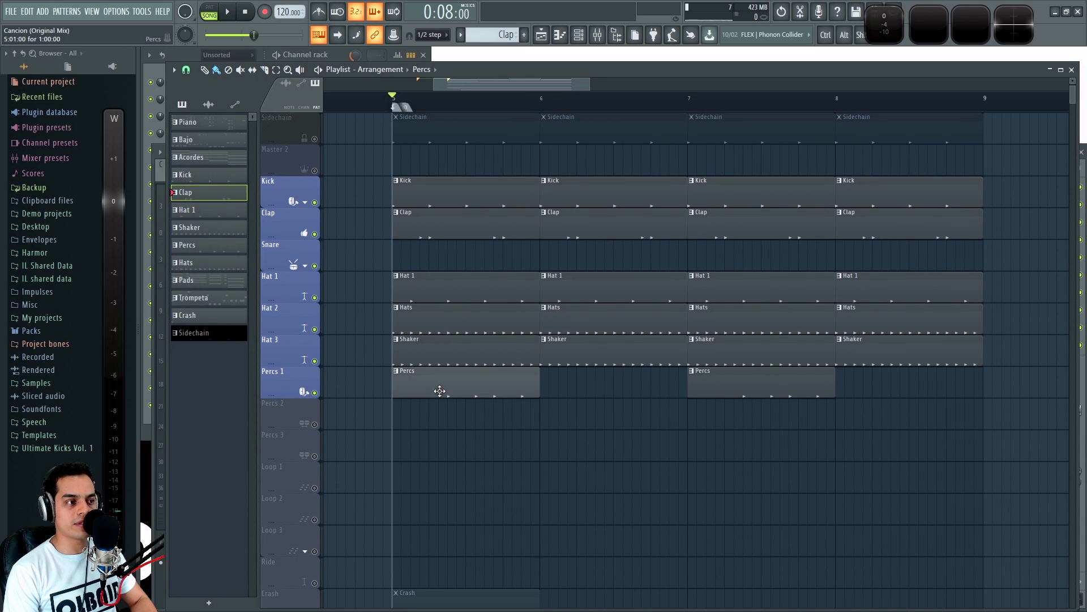
pyautogui.click(192, 54)
pyautogui.click(212, 13)
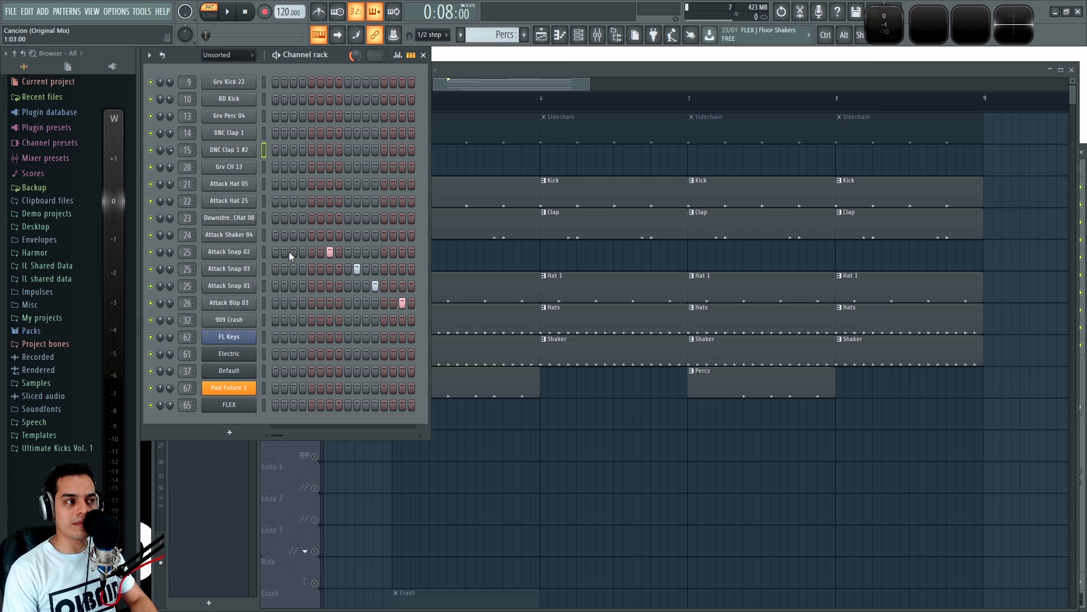
# Step: Examine the waveforms of the Attack Snap 02, 03 and 01 samples that share mixer track 25
pyautogui.click(264, 272)
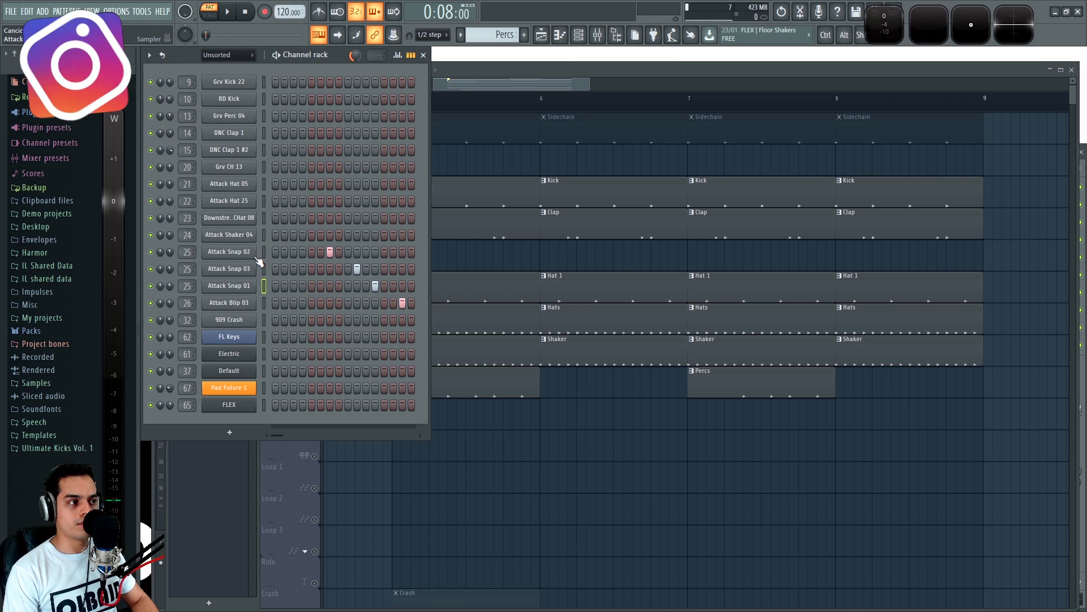
pyautogui.click(229, 251)
pyautogui.moveTo(250, 113); pyautogui.dragTo(521, 60)
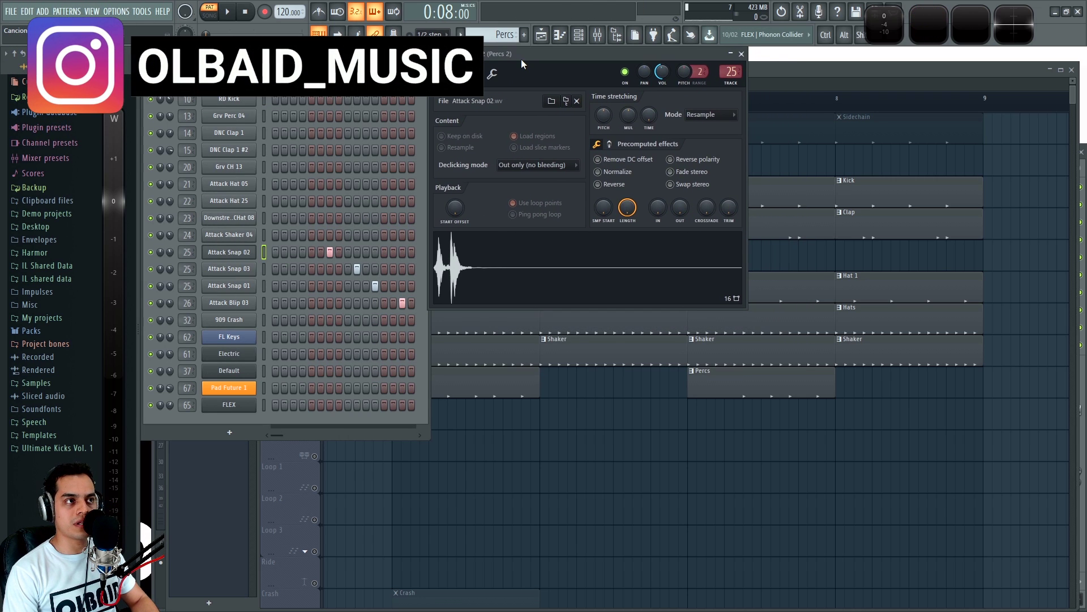
pyautogui.click(258, 268)
pyautogui.moveTo(262, 121); pyautogui.dragTo(536, 56)
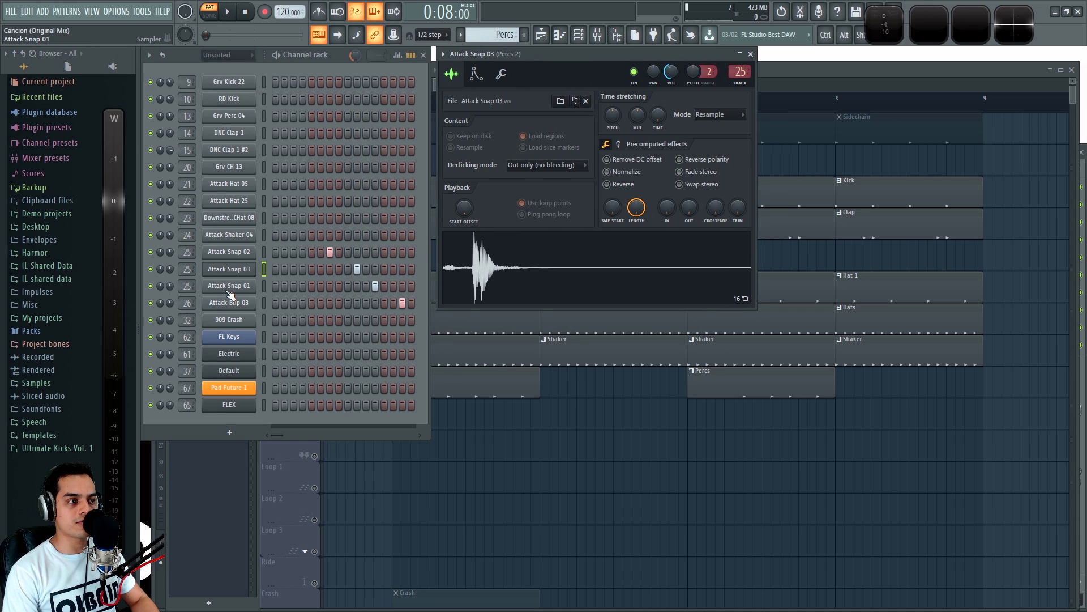
pyautogui.click(229, 287)
pyautogui.moveTo(224, 119); pyautogui.dragTo(504, 53)
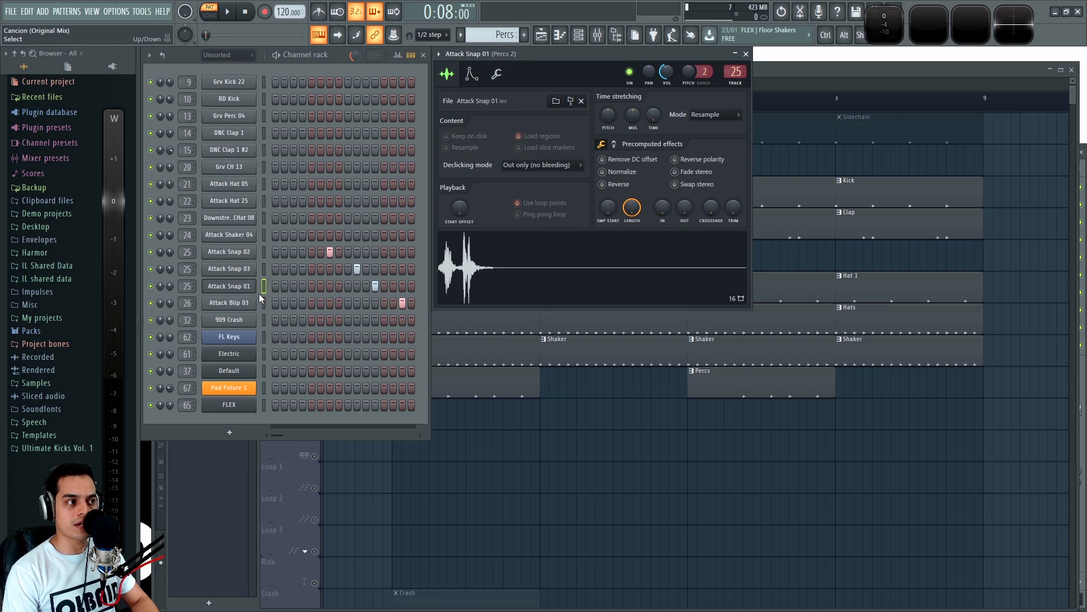
pyautogui.click(263, 253)
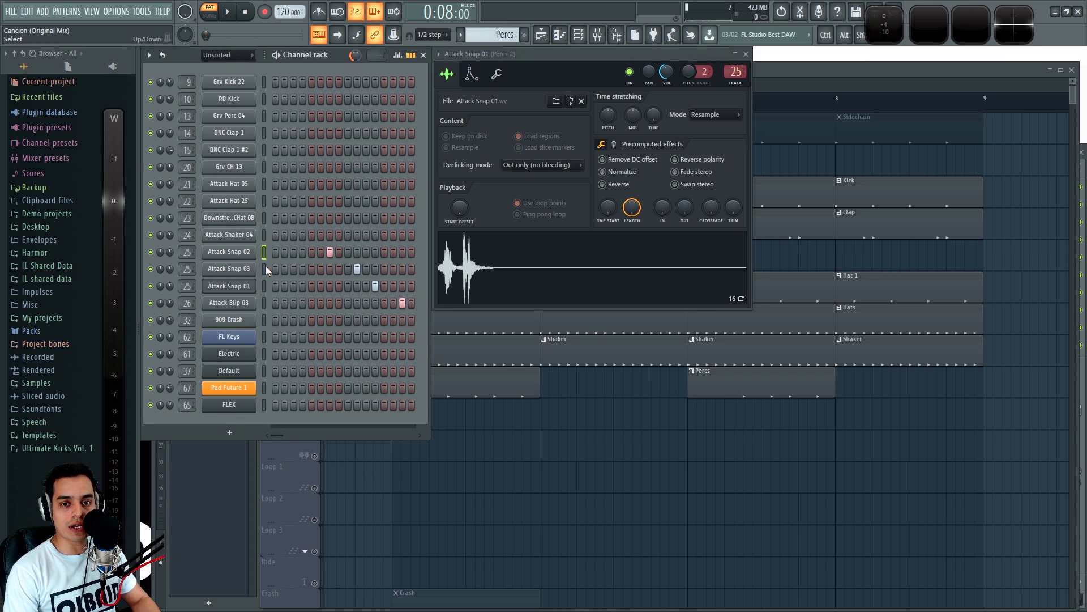
pyautogui.click(264, 284)
# Step: Play the Percs pattern with its mixer tracks isolated, lowering the Percs 2 fader slightly to match the others
pyautogui.press('space')
pyautogui.press('F9')
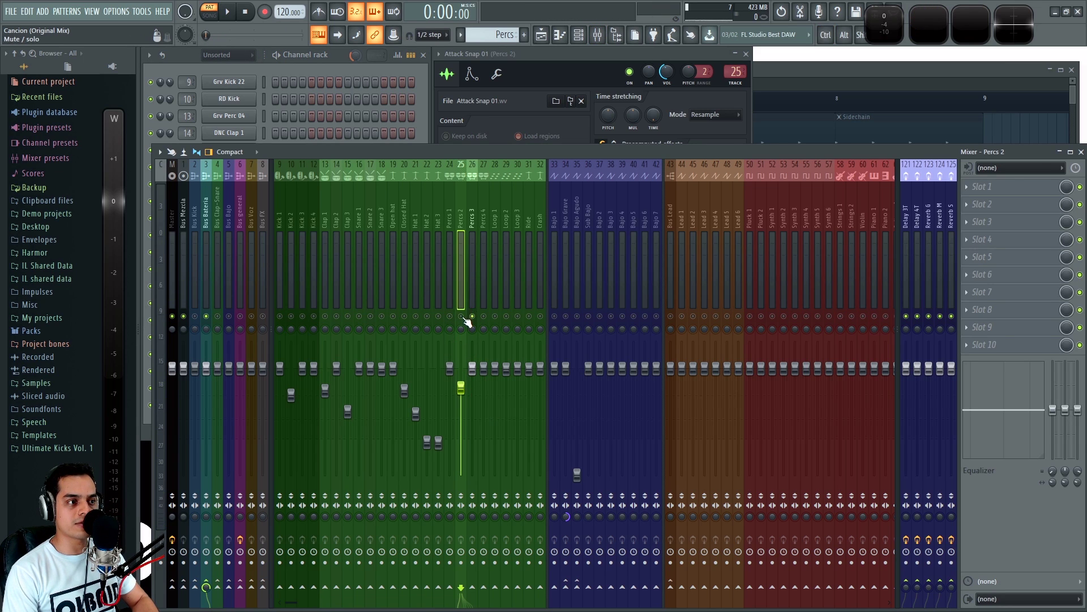
pyautogui.click(451, 218)
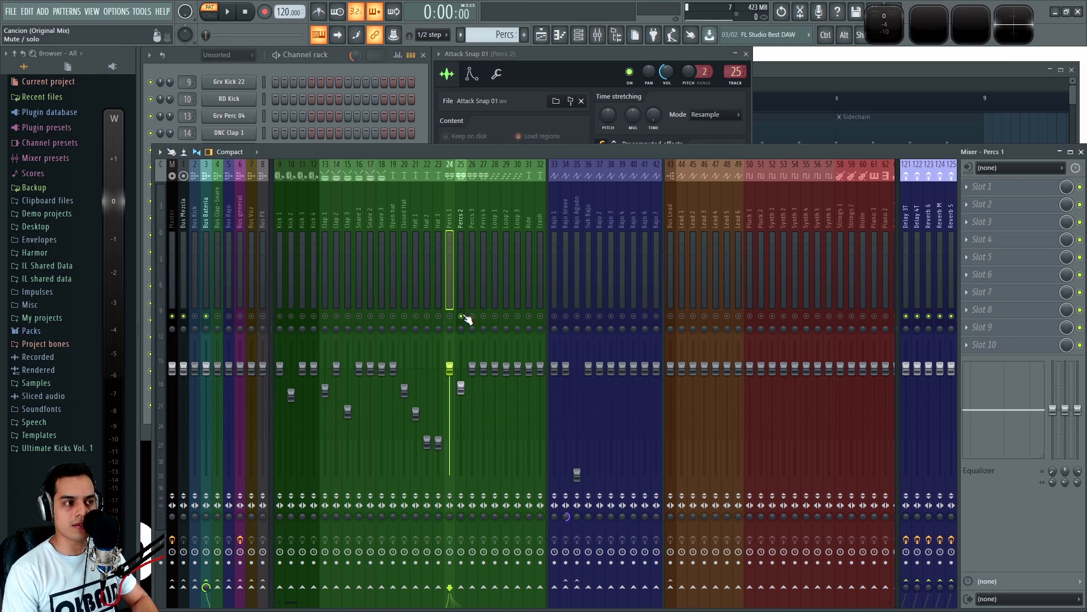
pyautogui.press('space')
# Step: Return to song mode and play all the drums with the percussion while watching the mixer, then stop
pyautogui.click(912, 70)
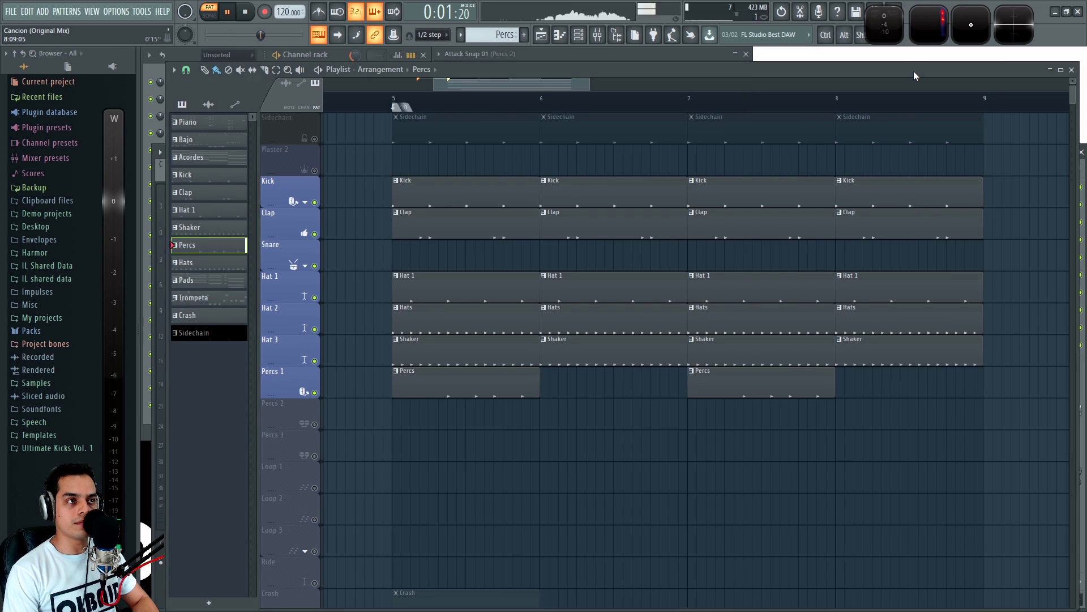
pyautogui.press('l')
pyautogui.press('F9')
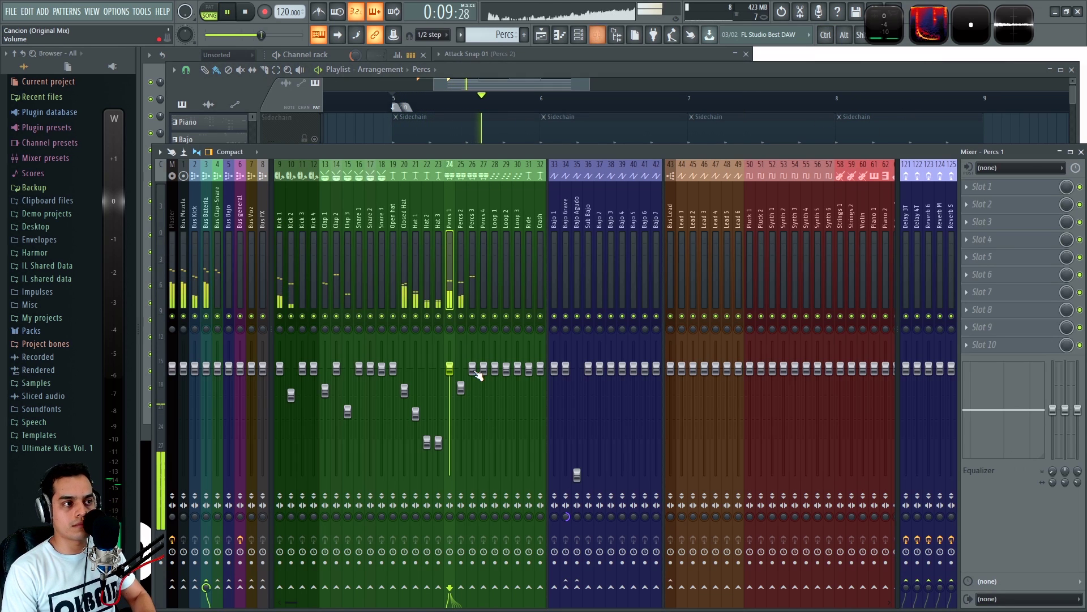
pyautogui.press('space')
# Step: Mute Percs 2 and Percs 3 and set the Percs 1 fader level with Hat 1's fader against the drums
pyautogui.moveTo(450, 369); pyautogui.dragTo(461, 424)
pyautogui.click(462, 319)
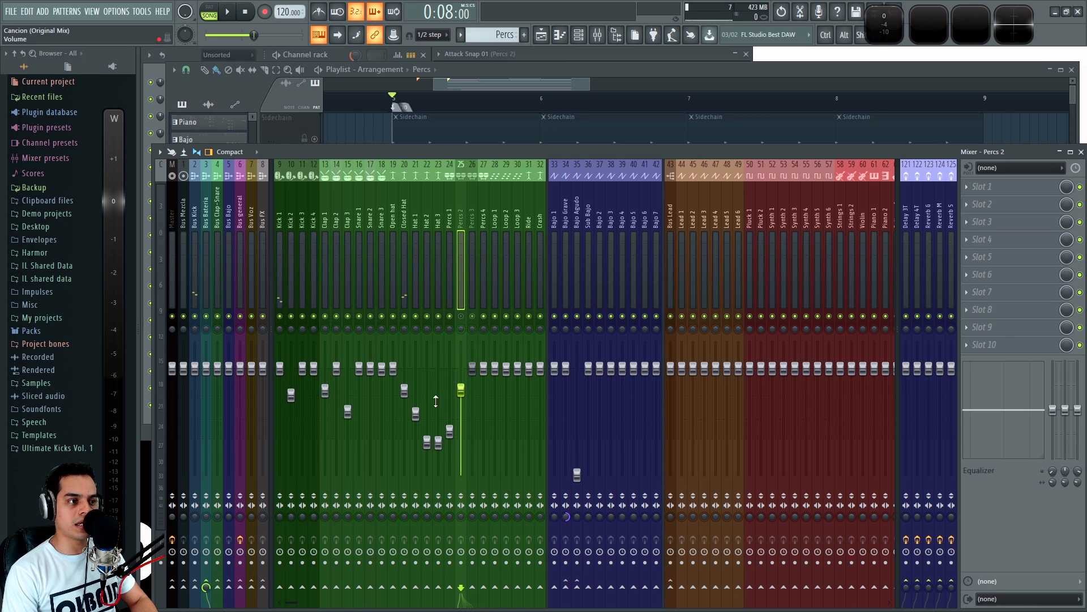
pyautogui.press('space')
pyautogui.moveTo(450, 432); pyautogui.dragTo(449, 411)
pyautogui.press('space')
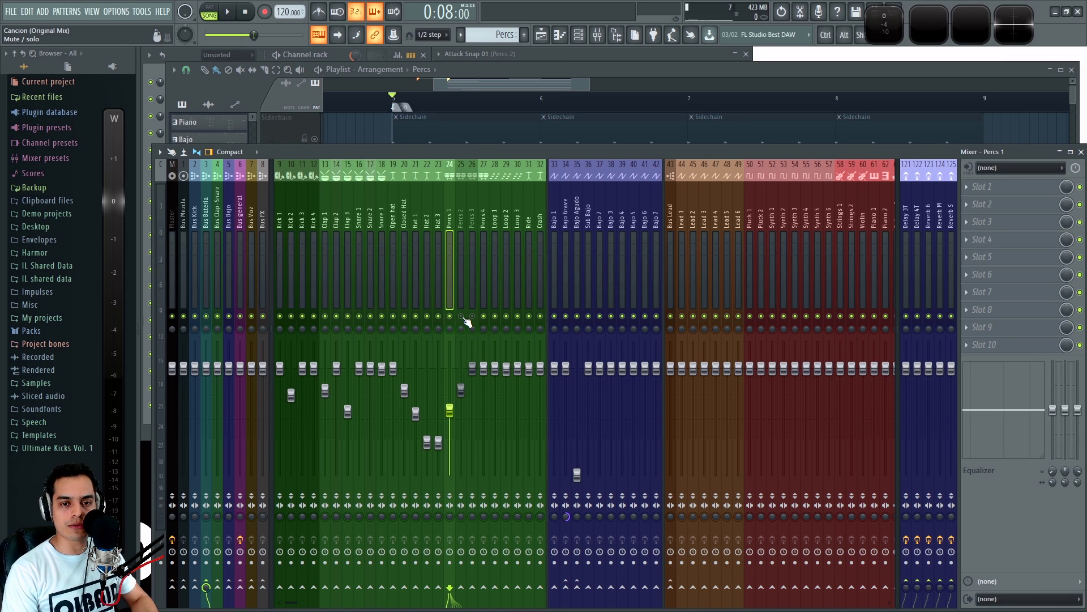
# Step: Toggle the mutes of Hat 2 and Hat 3 between playbacks to judge Percs 1 against the hats
pyautogui.press('space')
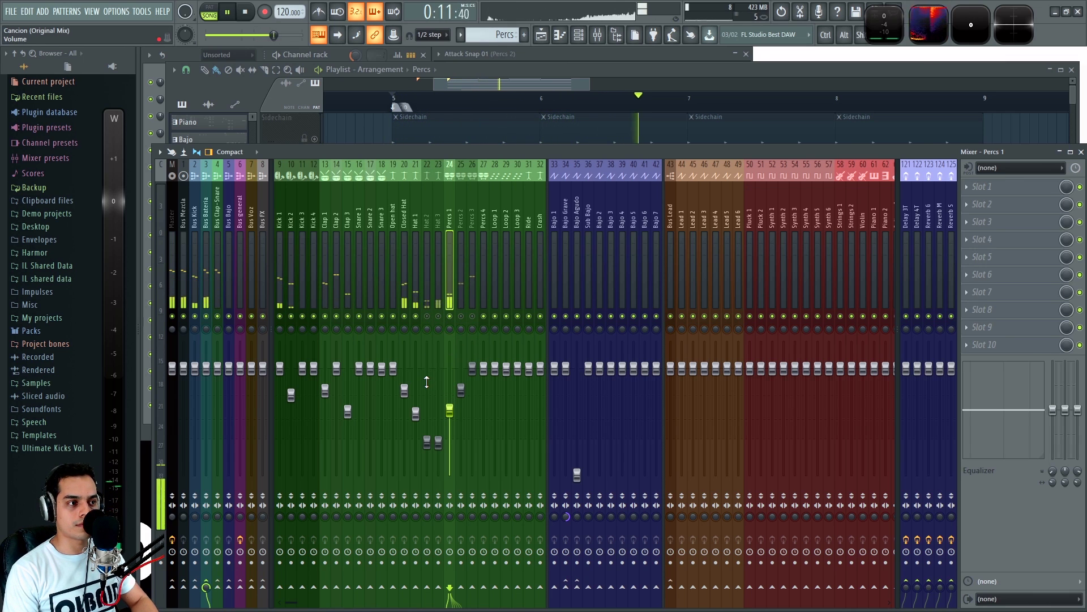
pyautogui.press('space')
pyautogui.click(428, 315)
pyautogui.click(439, 316)
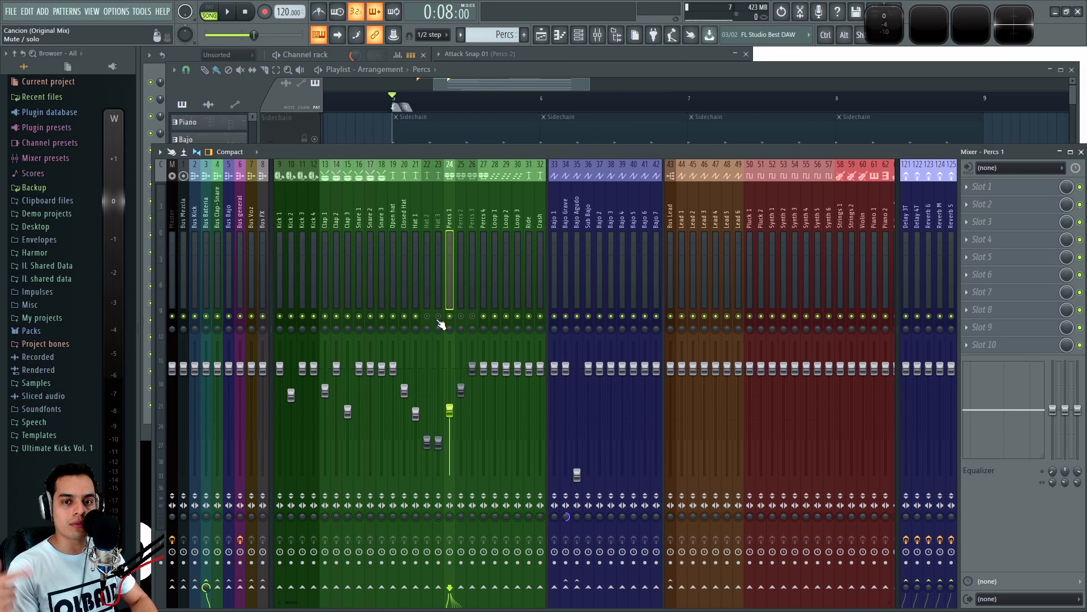
pyautogui.press('space')
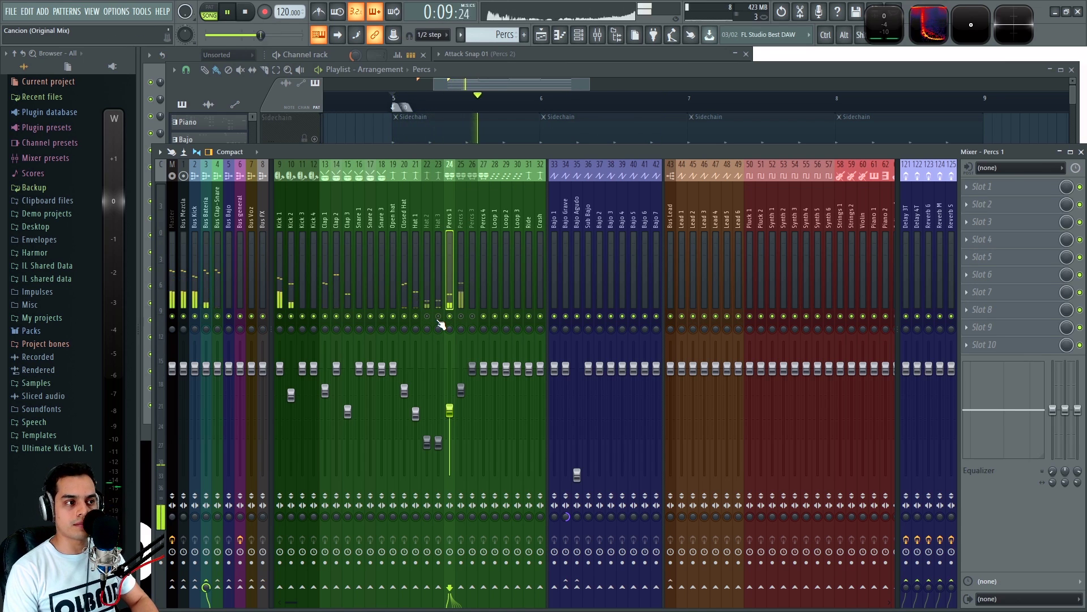
pyautogui.press('space')
# Step: Unmute Percs 2, play it with the drums and fine-tune its fader to just above -4.8 dB
pyautogui.click(462, 316)
pyautogui.press('space')
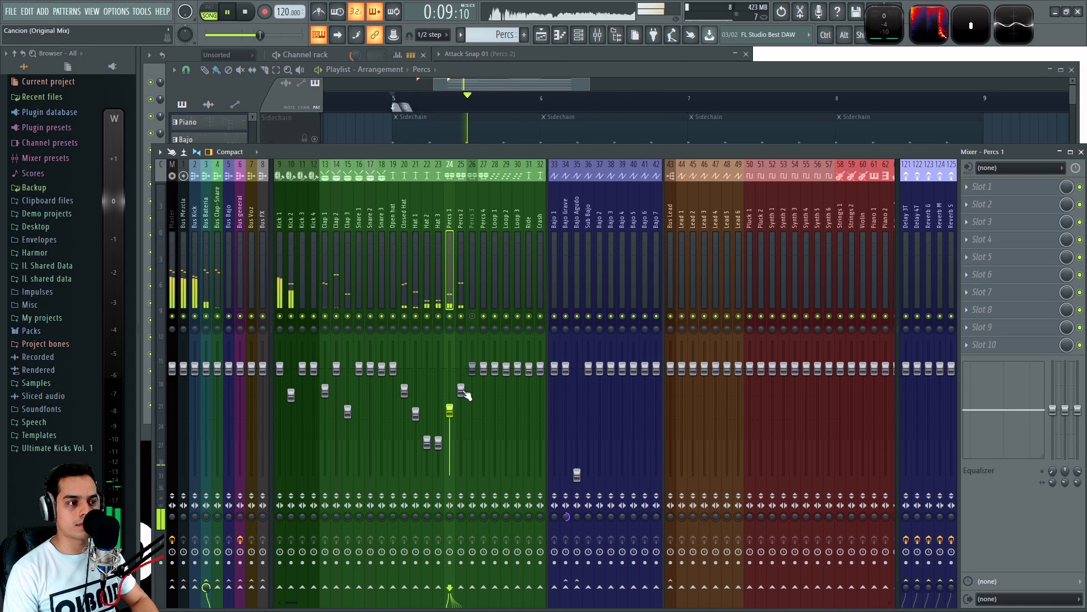
pyautogui.click(462, 227)
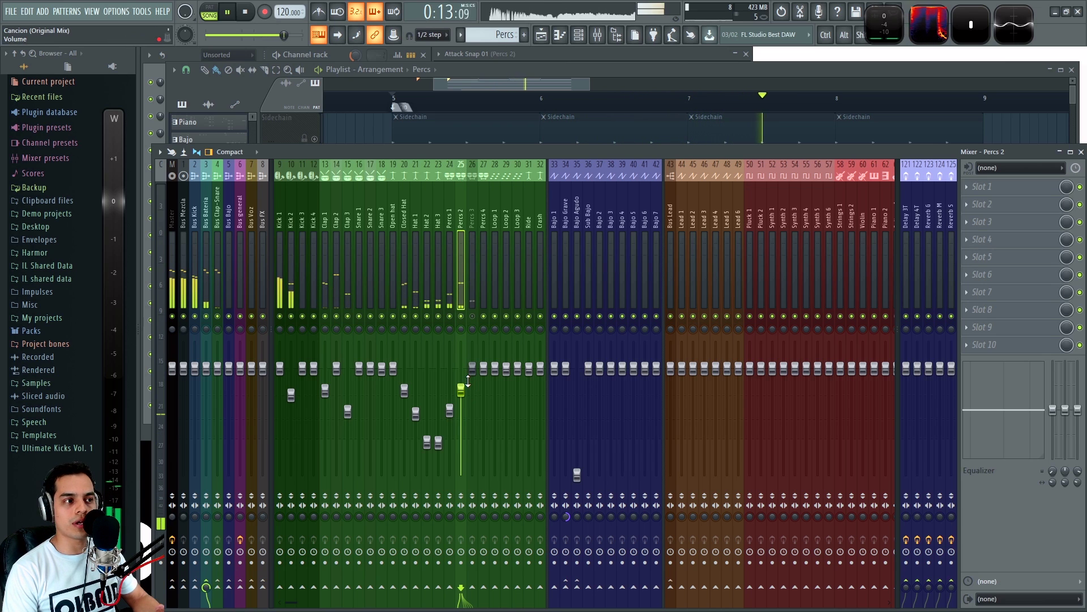
pyautogui.moveTo(468, 381); pyautogui.dragTo(467, 382)
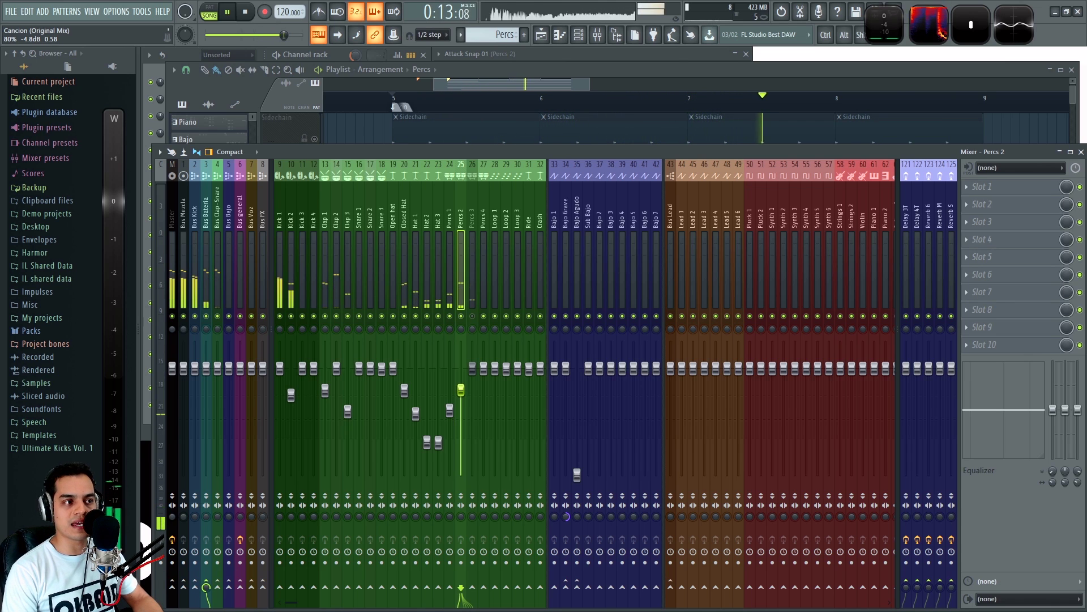
pyautogui.moveTo(461, 390); pyautogui.dragTo(461, 388)
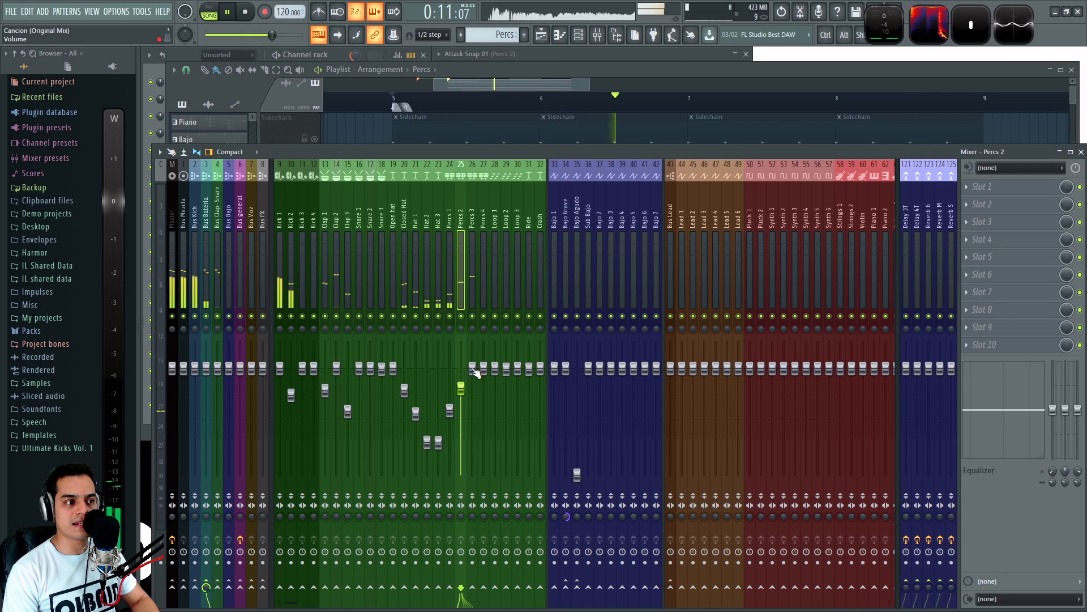
# Step: Lower the Percs 3 fader to about -7.5 dB during playback, then stop the song
pyautogui.moveTo(472, 369); pyautogui.dragTo(476, 392)
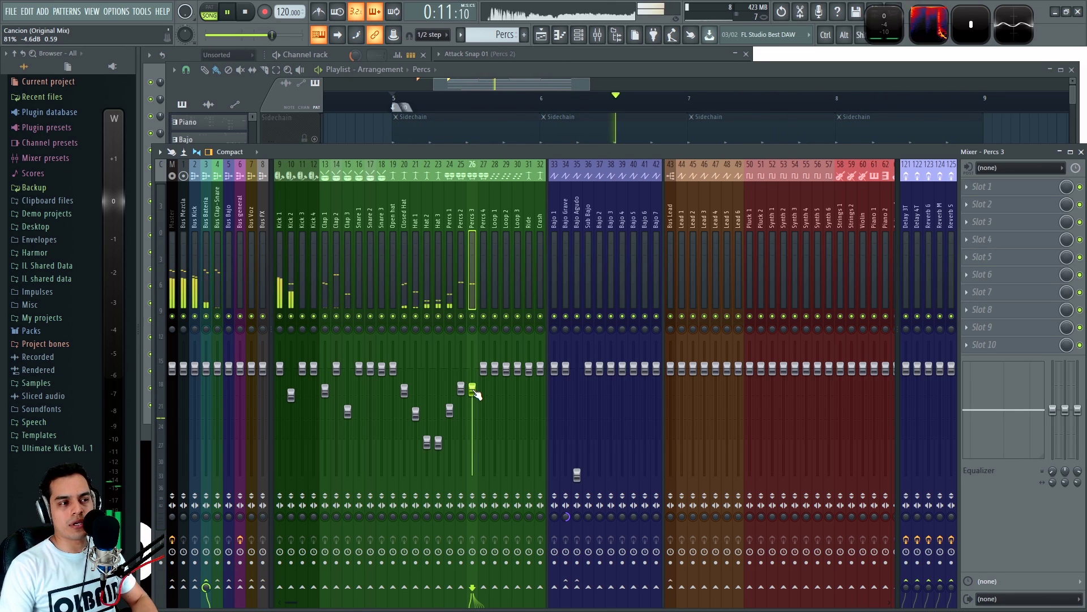
pyautogui.moveTo(476, 395); pyautogui.dragTo(476, 403)
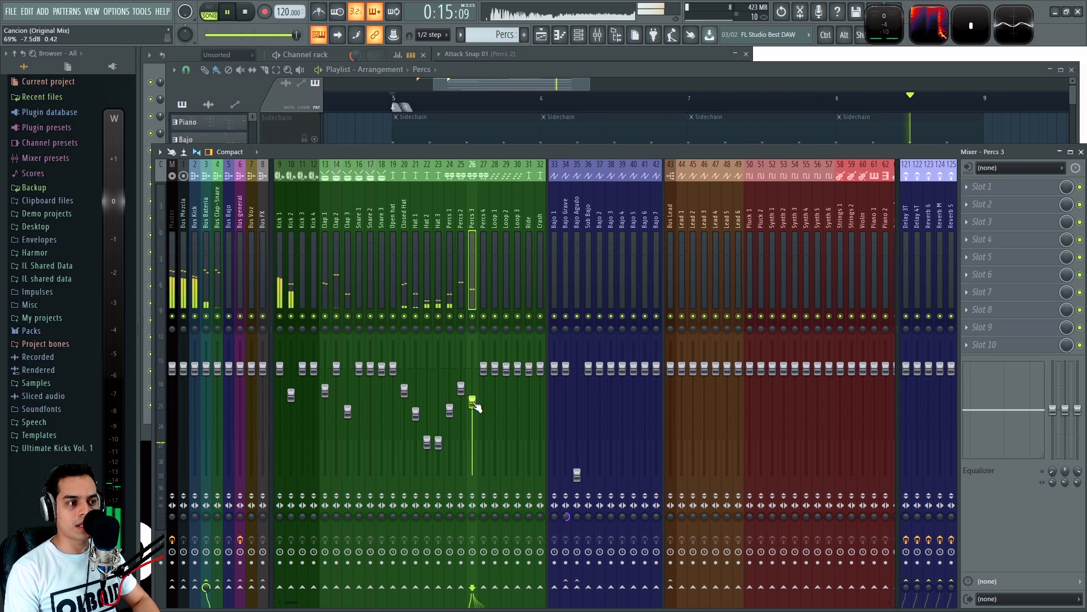
pyautogui.press('space')
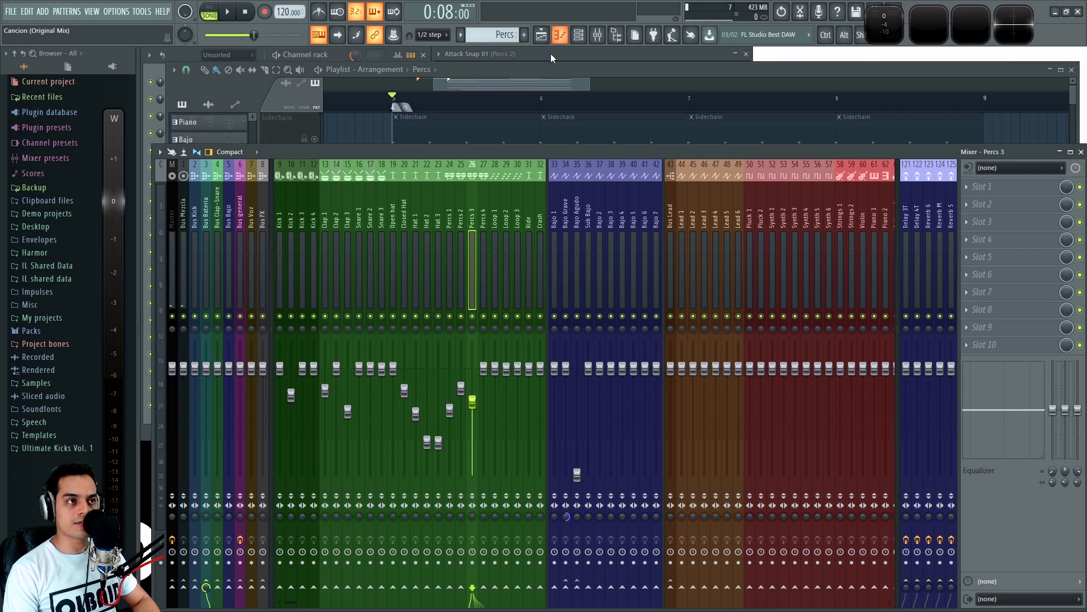
# Step: Unmute the Crash playlist track and play it with the rest of the drums while viewing the mixer
pyautogui.click(544, 70)
pyautogui.scroll(-5, 494, 252)
pyautogui.click(314, 456)
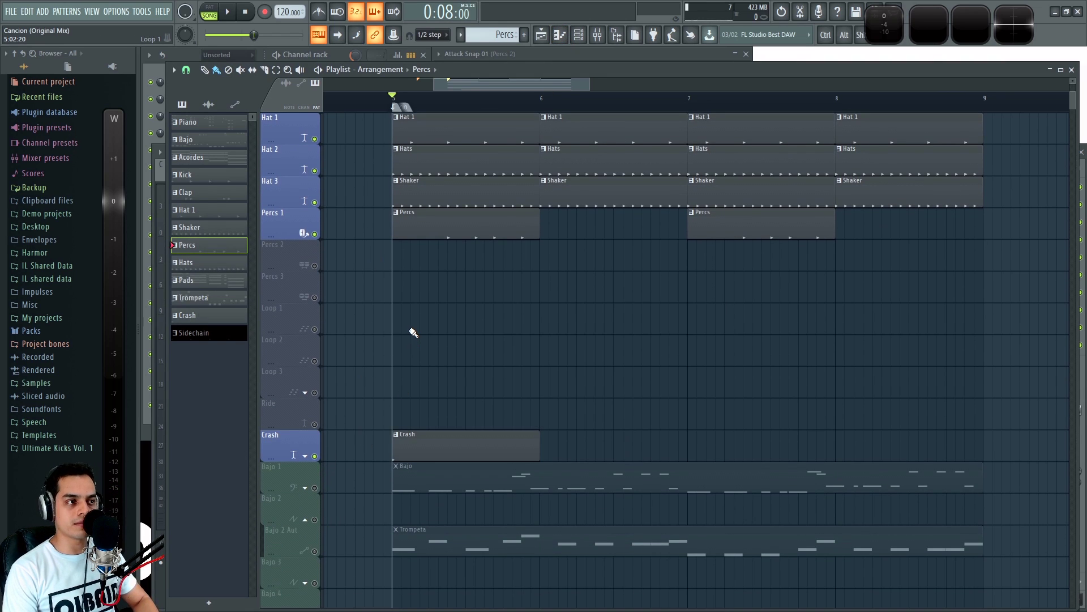
pyautogui.press('space')
pyautogui.press('F9')
# Step: Try the Crash fader at low and full levels during playback and settle it about level with the Percs 1 fader
pyautogui.press('space')
pyautogui.moveTo(539, 370); pyautogui.dragTo(540, 476)
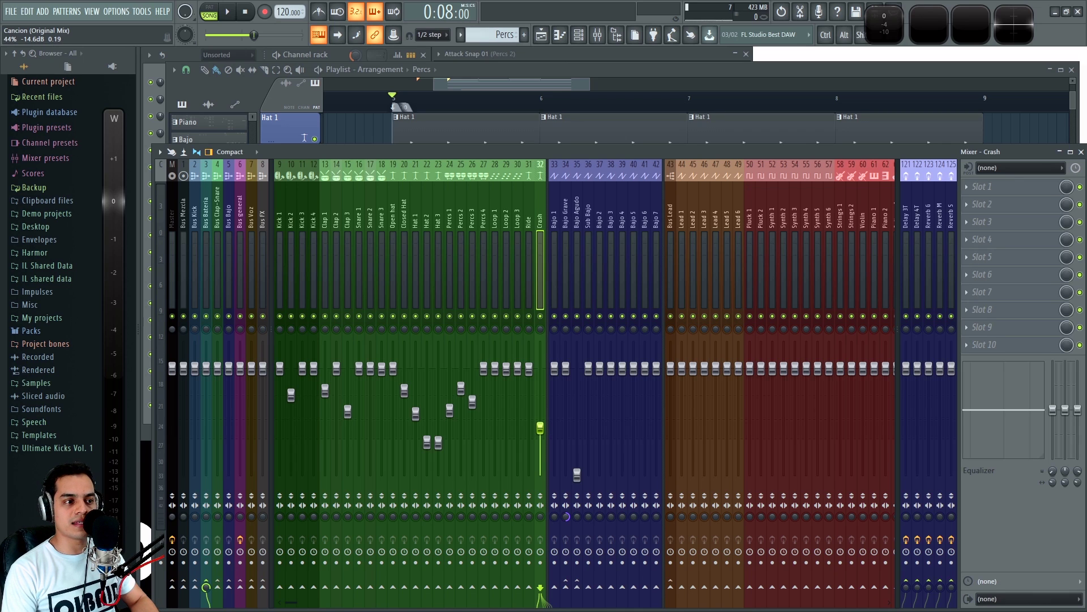
pyautogui.press('space')
pyautogui.moveTo(541, 432); pyautogui.dragTo(544, 374)
pyautogui.press('space')
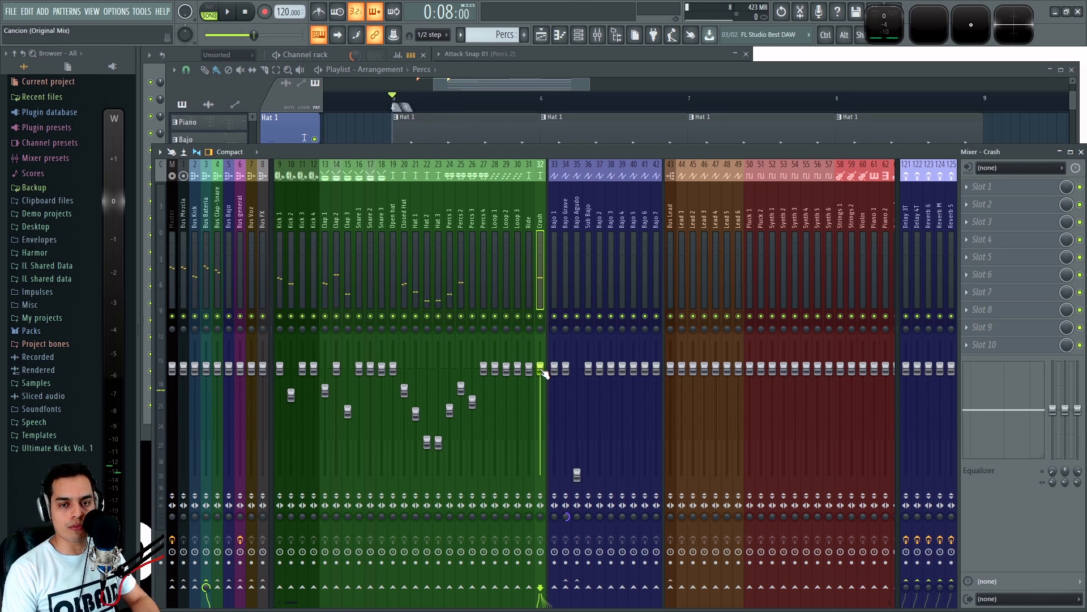
pyautogui.moveTo(541, 406); pyautogui.dragTo(543, 417)
pyautogui.press('space')
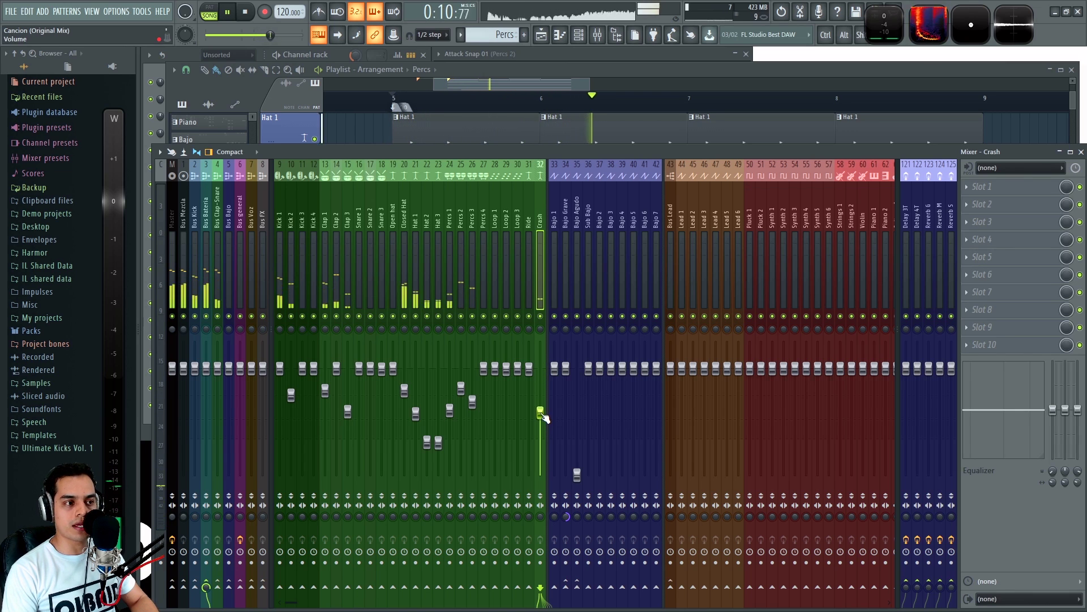
pyautogui.press('space')
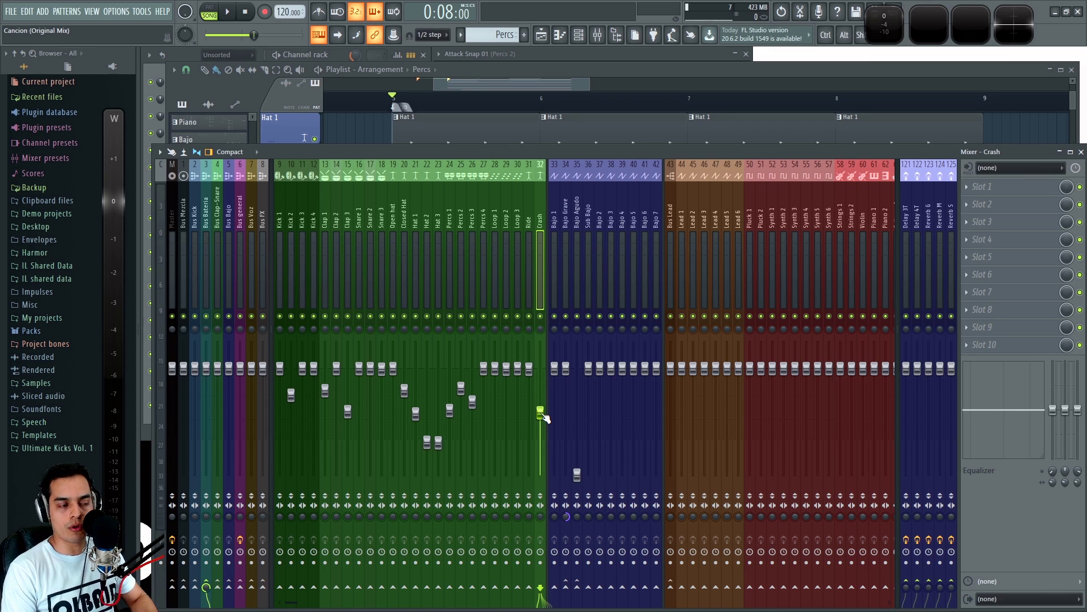
# Step: Unmute the Bajo 1 playlist track and play it with the drums while viewing the mixer
pyautogui.press('space')
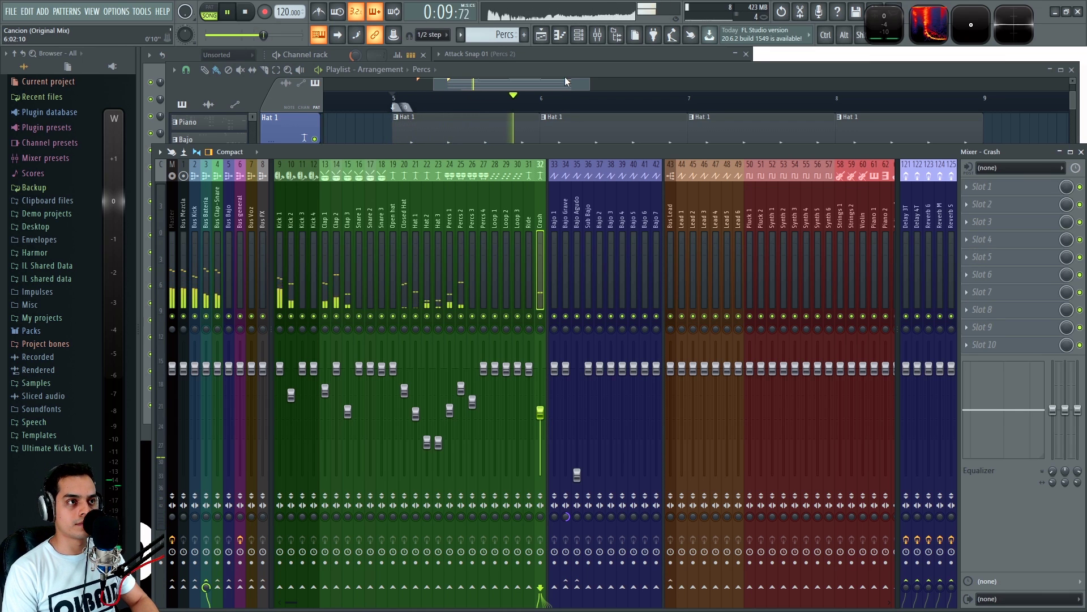
pyautogui.press('F9')
pyautogui.scroll(-3, 521, 345)
pyautogui.press('space')
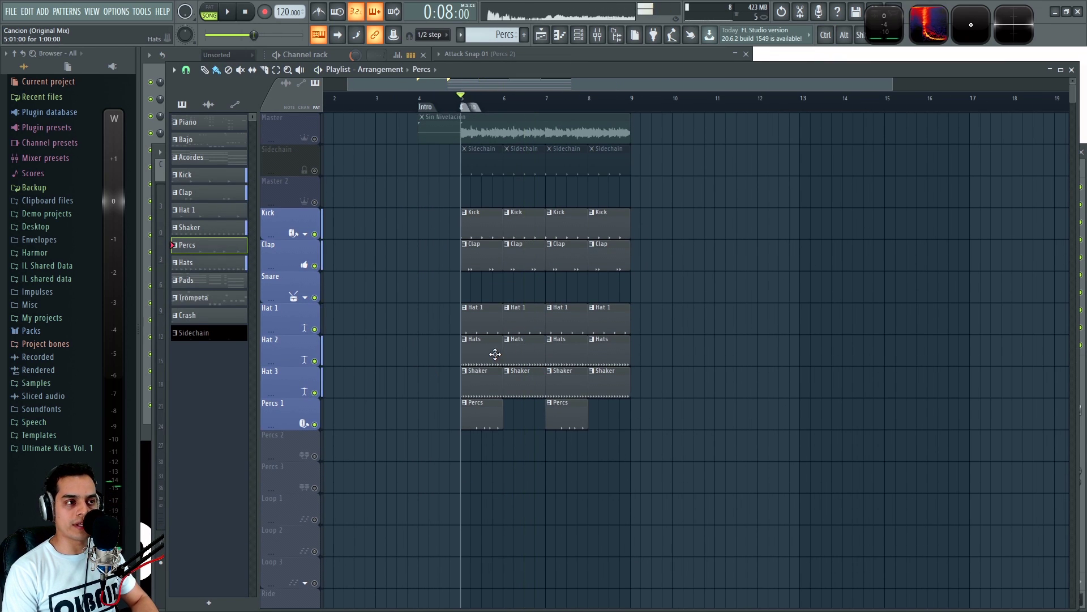
pyautogui.scroll(-4, 359, 230)
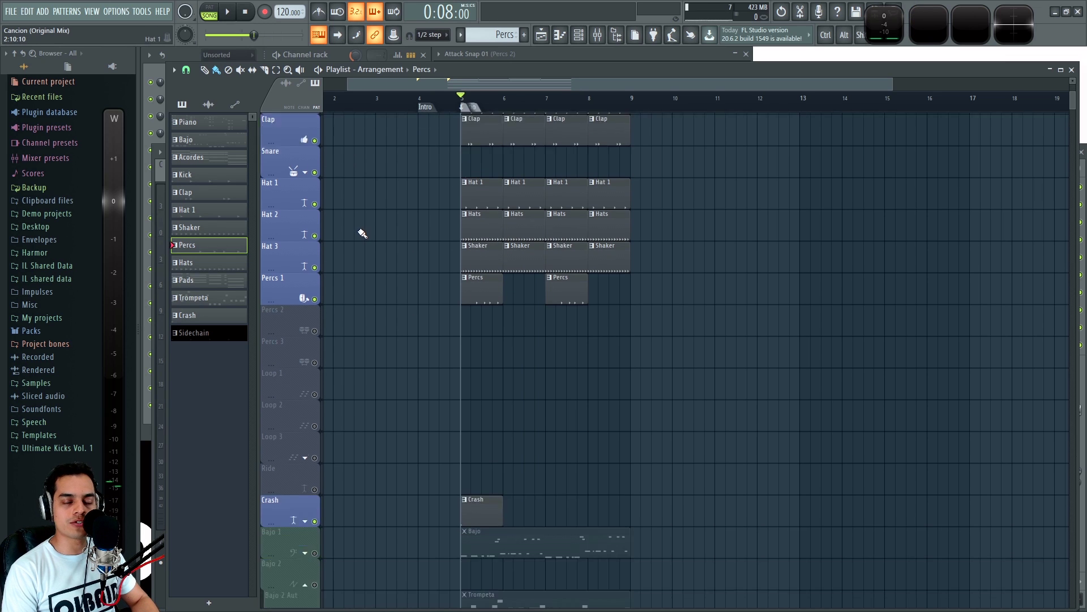
pyautogui.click(315, 329)
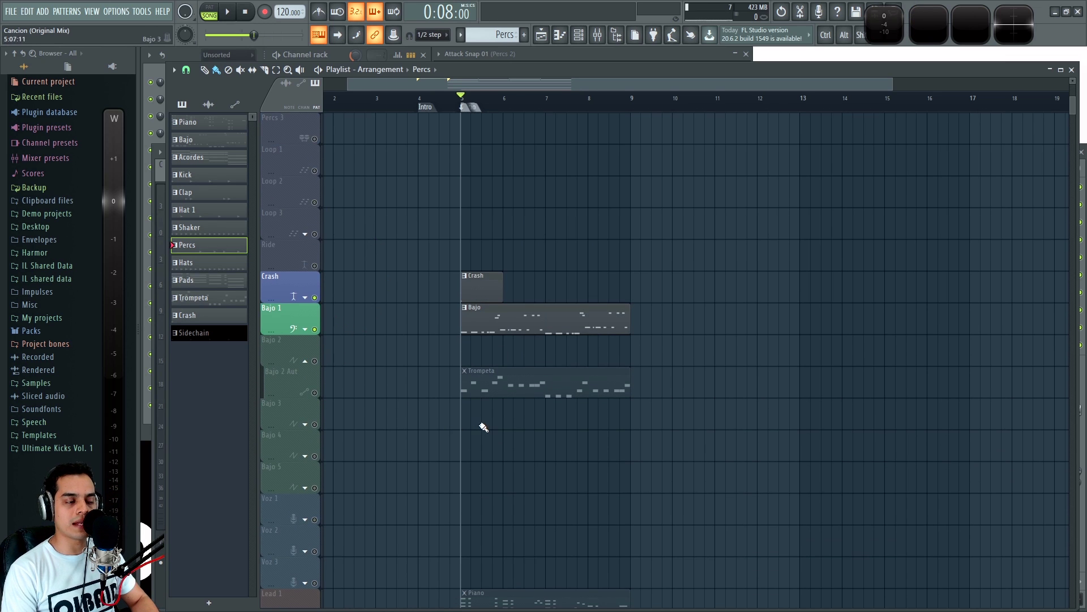
pyautogui.press('space')
pyautogui.press('F9')
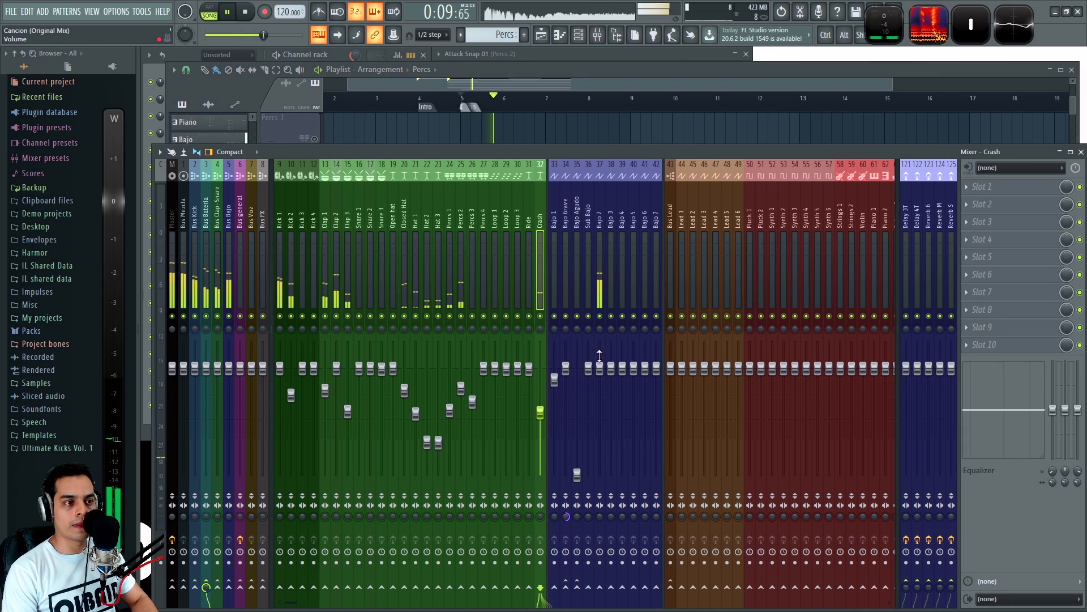
pyautogui.press('space')
# Step: Pull the Bajo 2 fader fully down and raise it during playback to about level with the Crash fader
pyautogui.moveTo(600, 368); pyautogui.dragTo(600, 475)
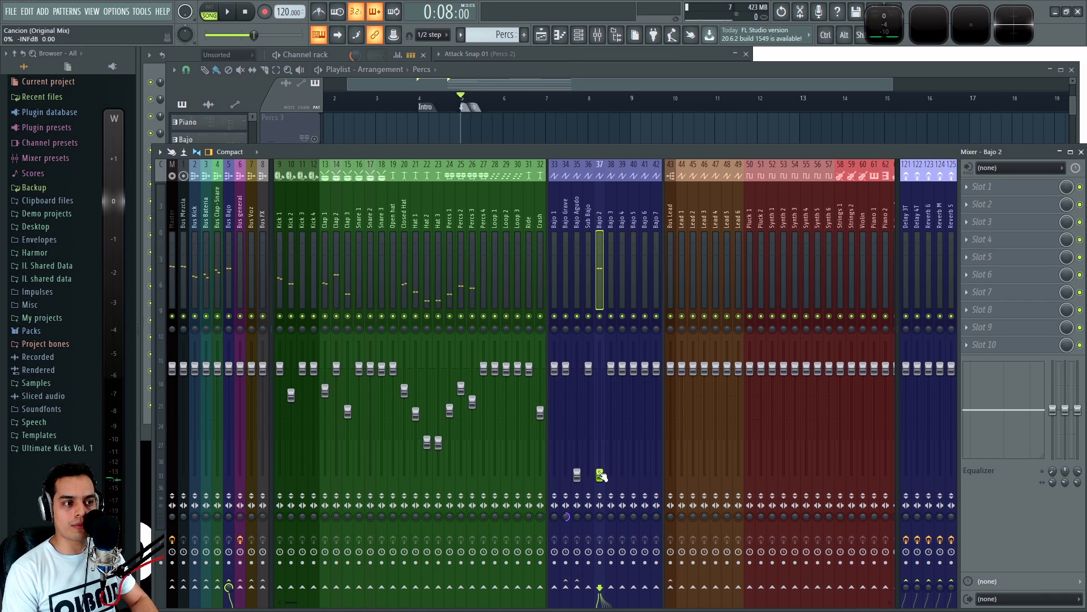
pyautogui.press('space')
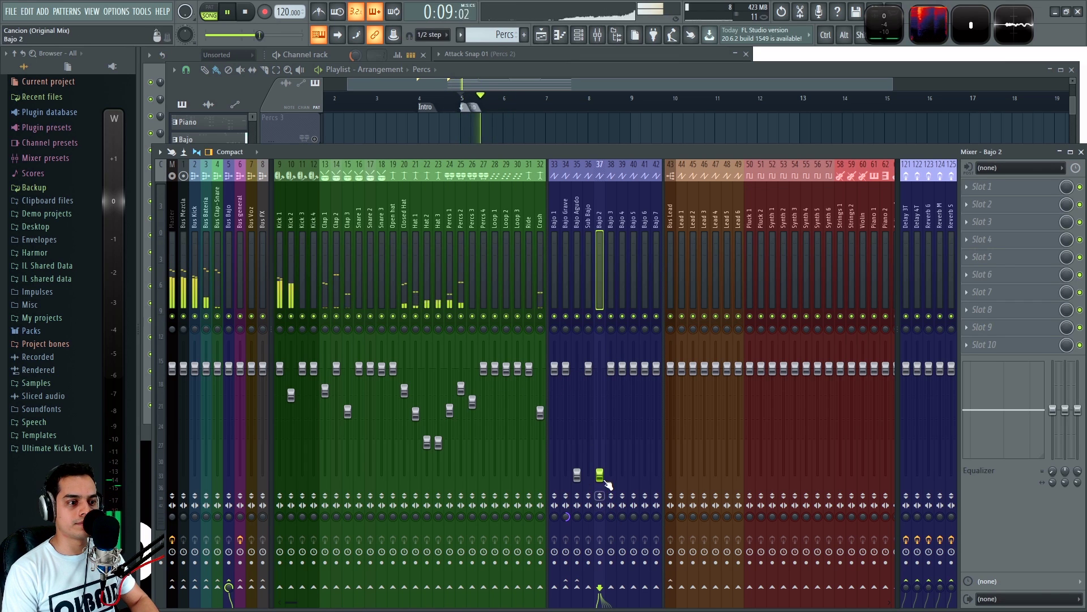
pyautogui.moveTo(600, 475); pyautogui.dragTo(600, 412)
pyautogui.press('space')
# Step: Mute every drum mixer track except the kicks and raise the Bajo 2 fader to -4.8 dB during playback
pyautogui.click(404, 316)
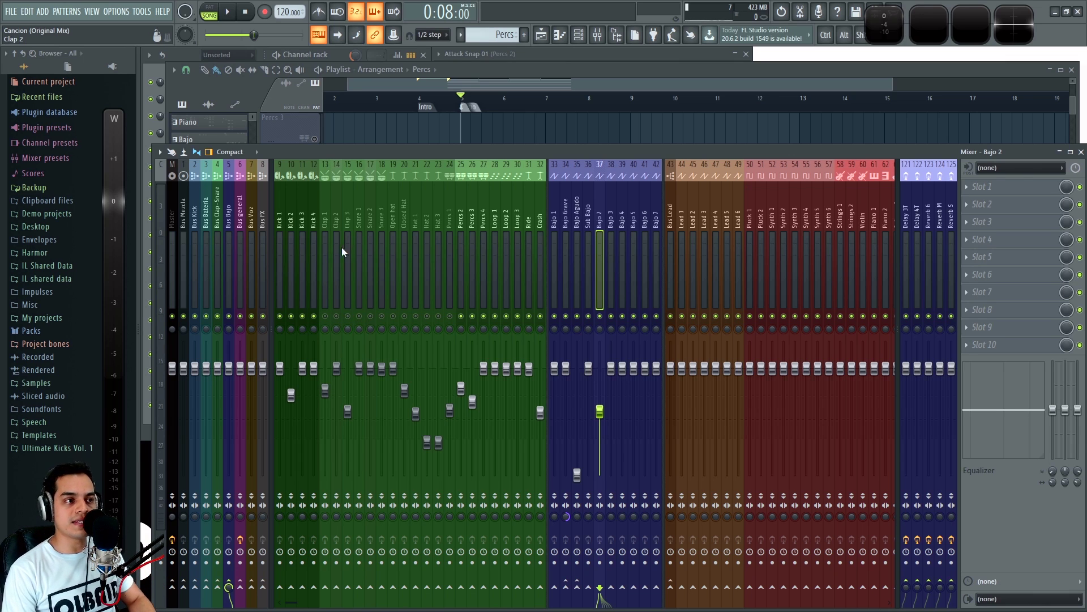
pyautogui.press('space')
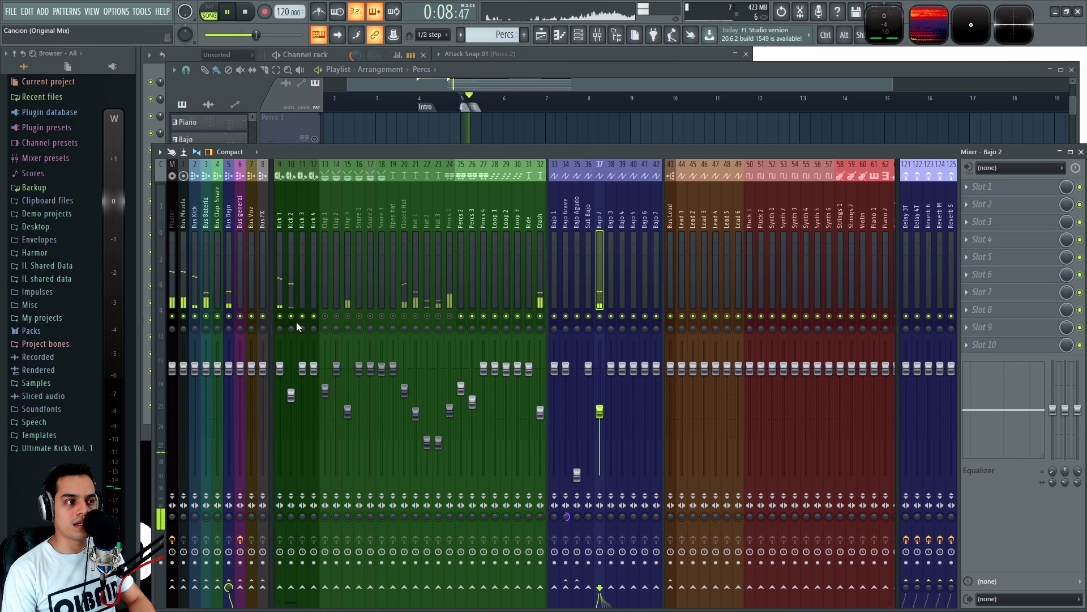
pyautogui.click(549, 317)
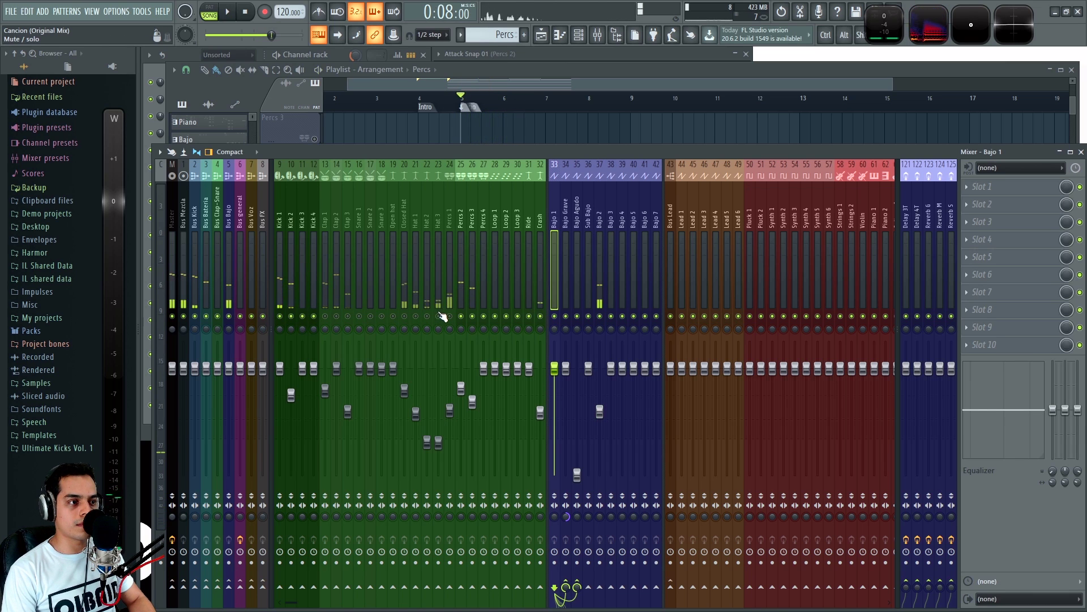
pyautogui.press('space')
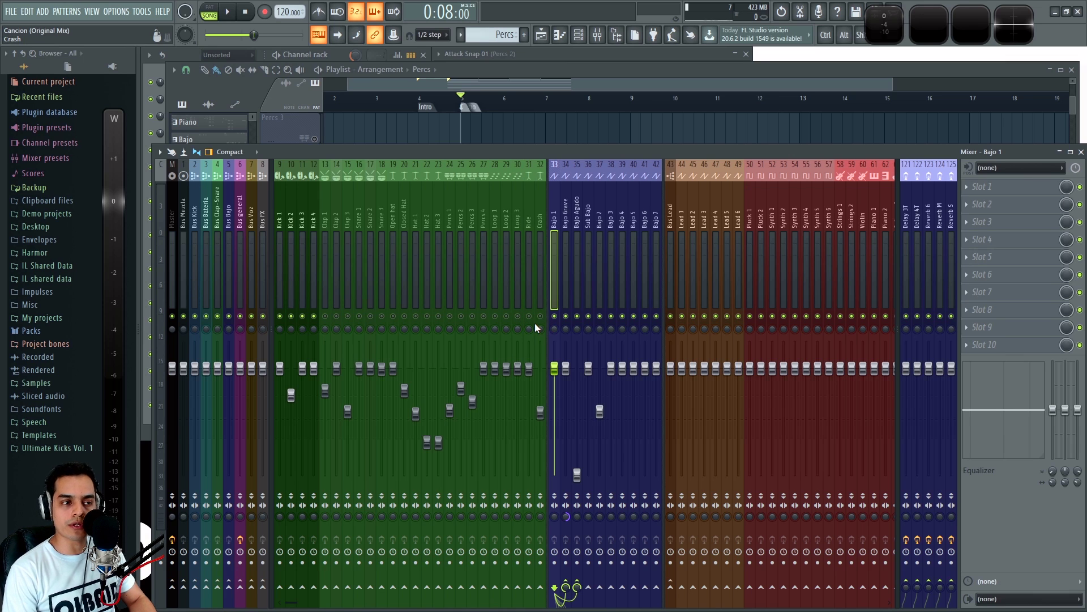
pyautogui.press('space')
pyautogui.moveTo(600, 412); pyautogui.dragTo(600, 390)
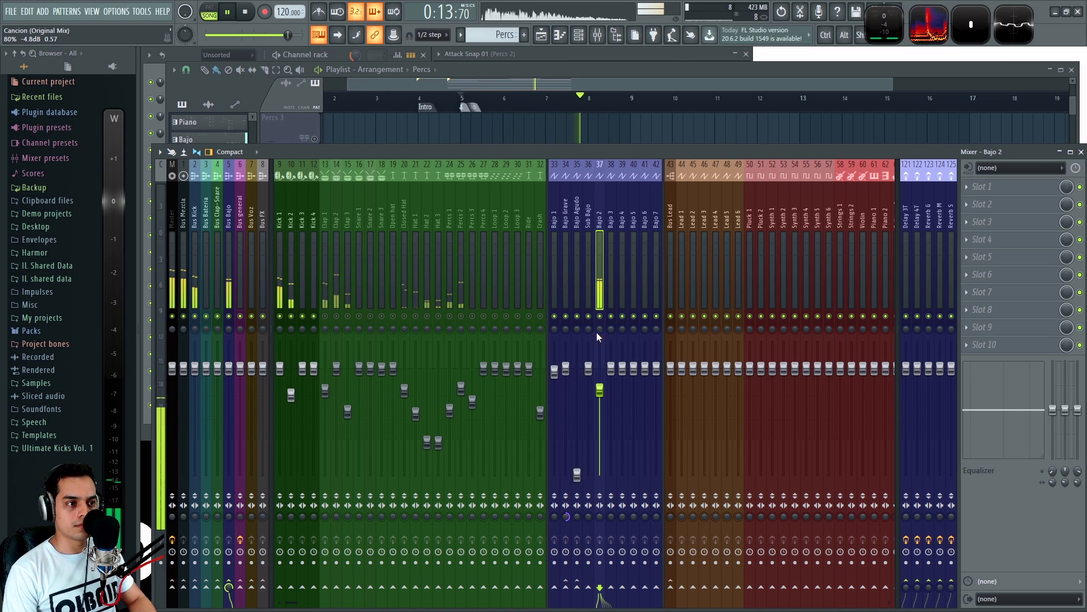
pyautogui.press('space')
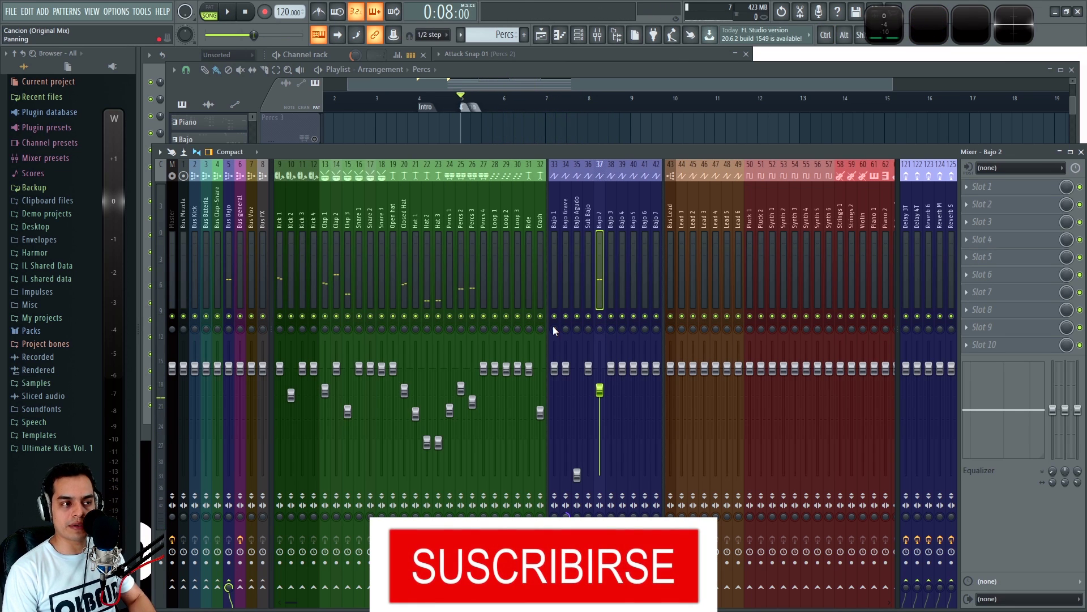
# Step: Play the bass with all drum mixer tracks unmuted, then return to the playlist and stop
pyautogui.press('space')
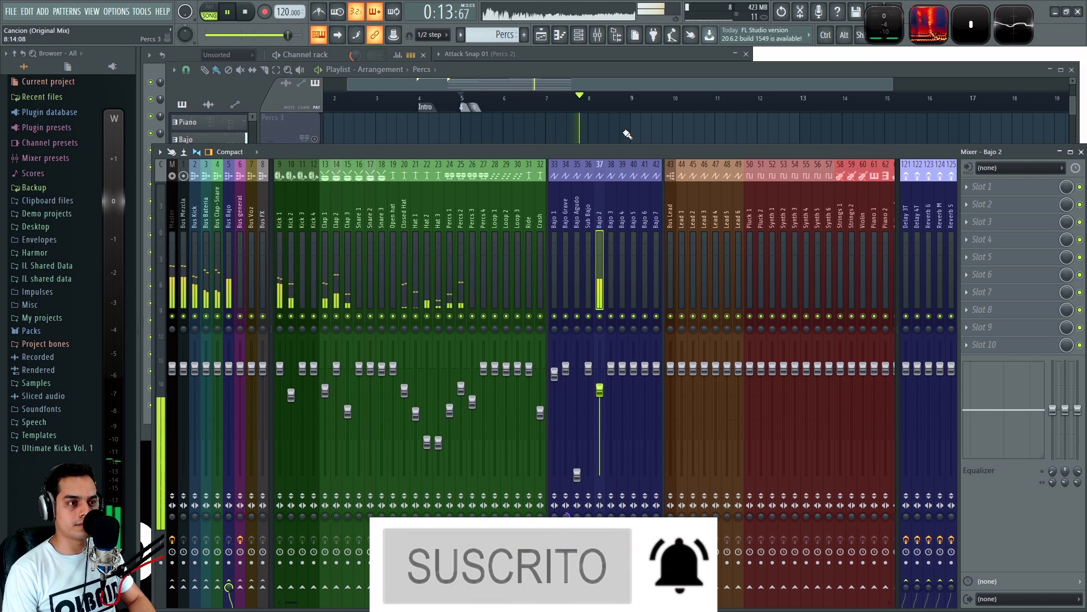
pyautogui.press('F5')
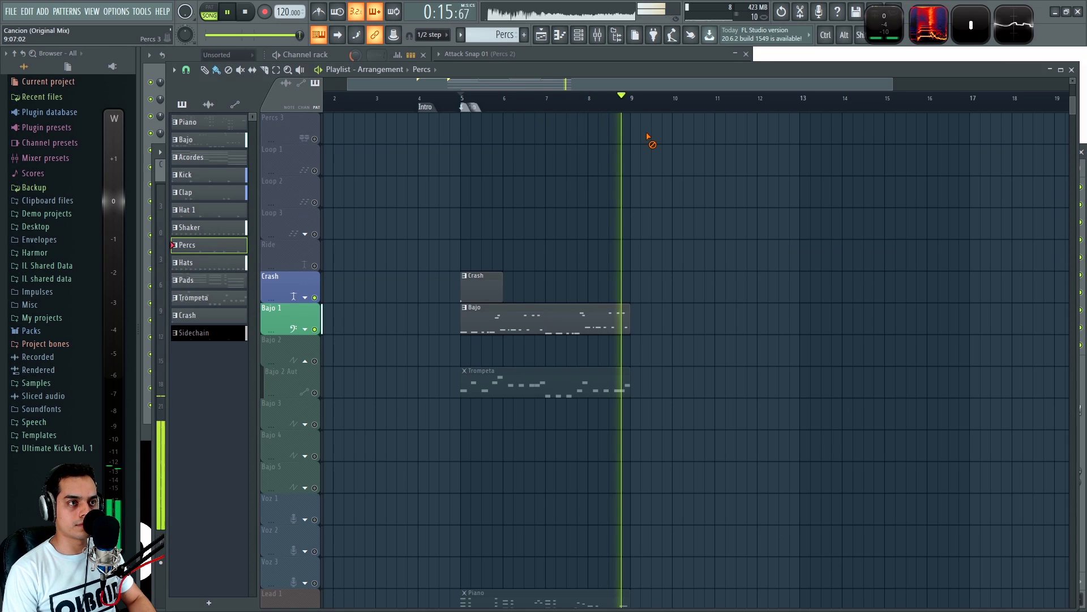
pyautogui.press('space')
# Step: Solo the Bajo 2 Aut playlist track and listen to its Trompeta pattern
pyautogui.scroll(-4, 456, 182)
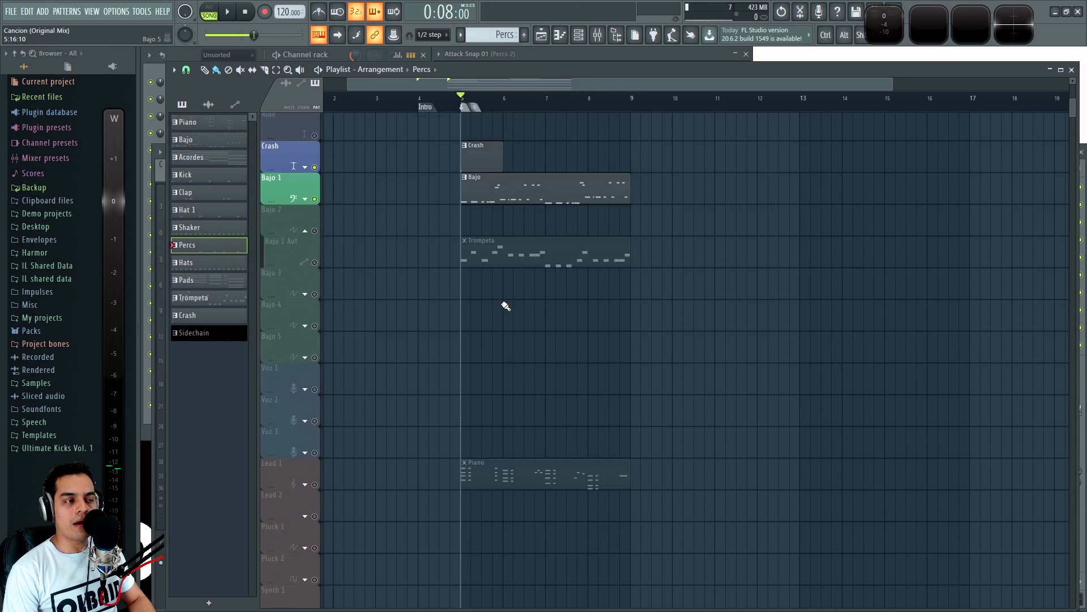
pyautogui.scroll(1, 506, 306)
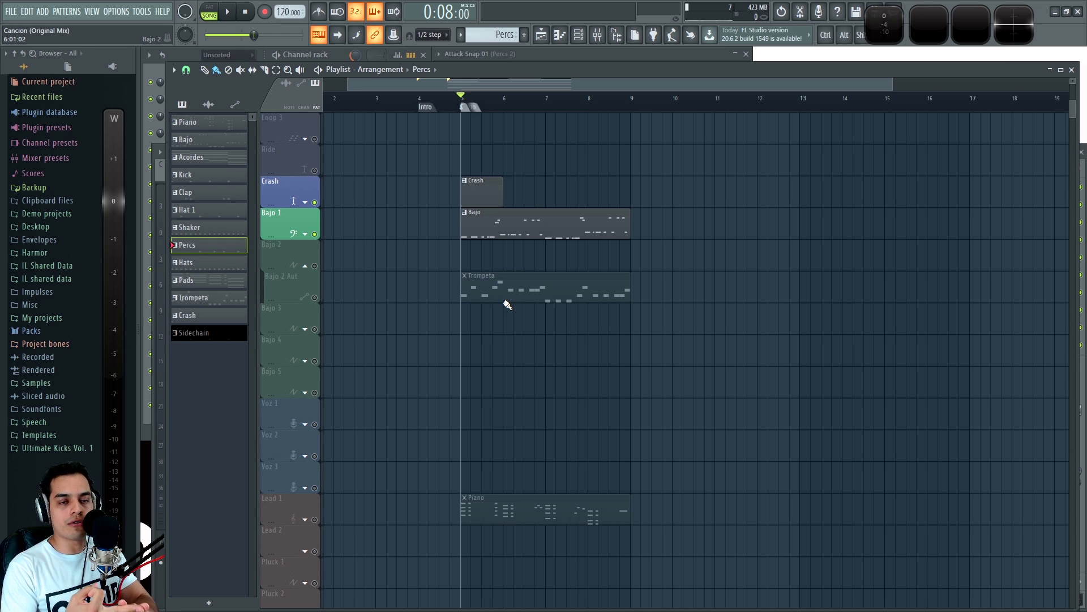
pyautogui.keyDown('ctrl'); pyautogui.click(320, 297); pyautogui.keyUp('ctrl')
pyautogui.press('space')
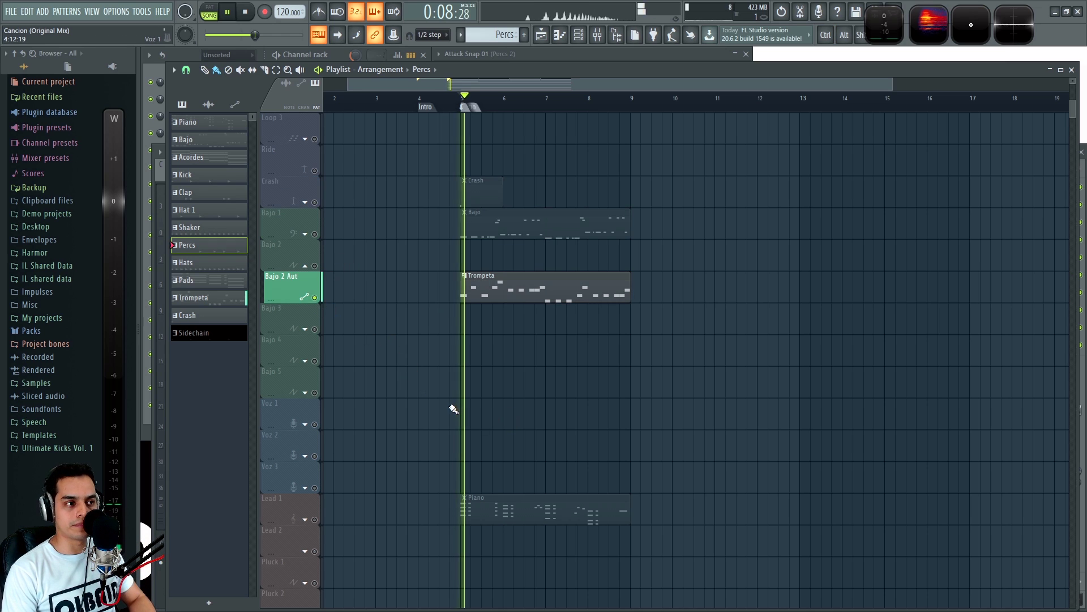
pyautogui.scroll(-4, 419, 351)
pyautogui.scroll(2, 402, 390)
# Step: Solo the Lead 1 playlist track and listen to its Piano pattern
pyautogui.press('space')
pyautogui.keyDown('ctrl'); pyautogui.click(315, 455); pyautogui.keyUp('ctrl')
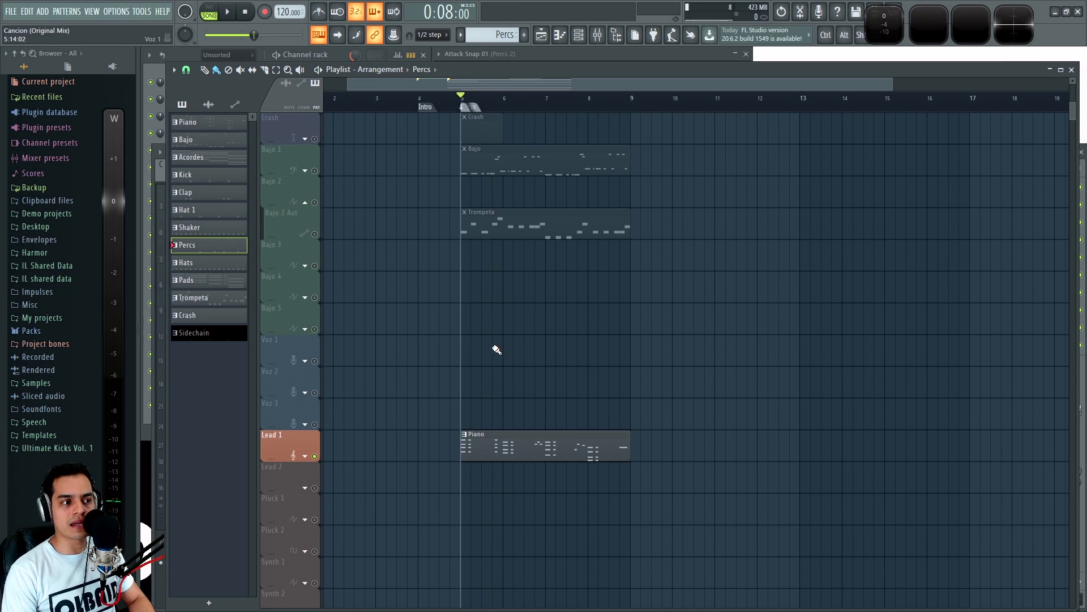
pyautogui.press('space')
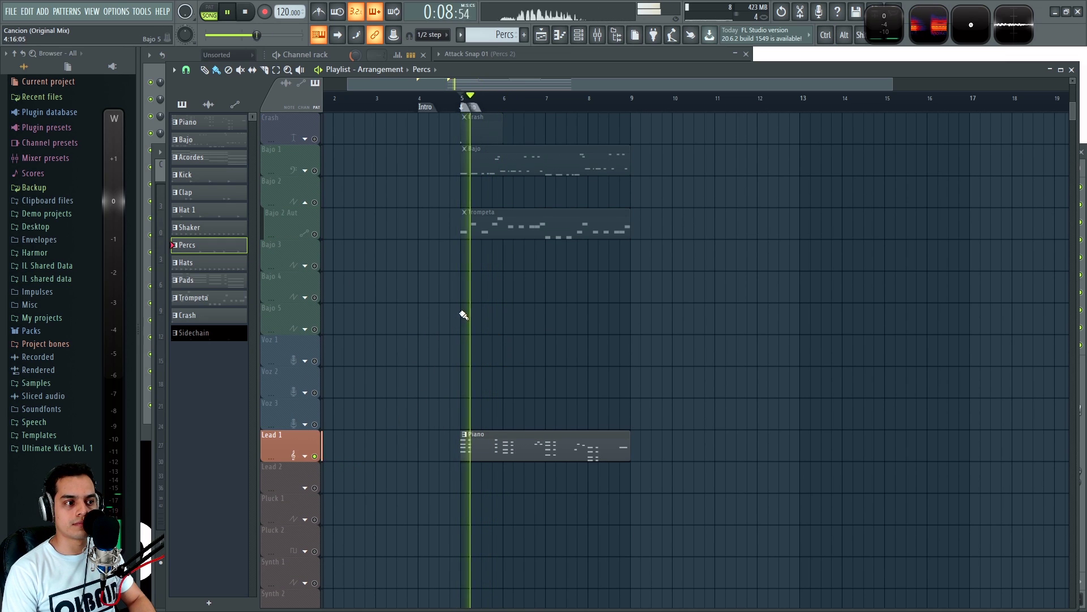
pyautogui.scroll(-3, 461, 308)
pyautogui.scroll(-3, 461, 305)
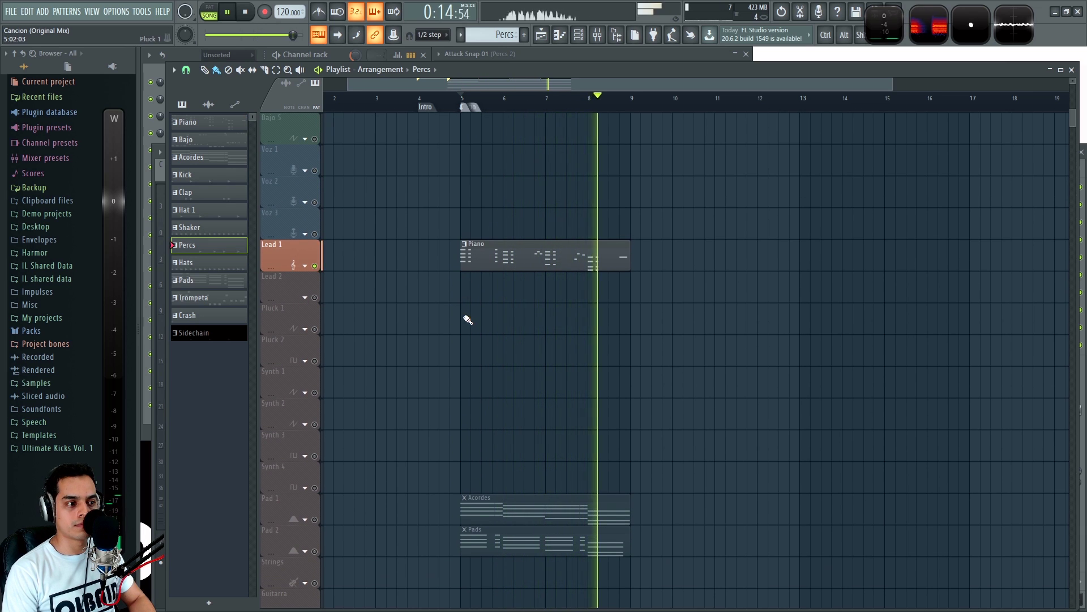
pyautogui.press('space')
# Step: Leave only the Kick, Bajo 1 and Bajo 2 Aut playlist tracks unmuted and play them together
pyautogui.scroll(-2, 463, 315)
pyautogui.scroll(4, 465, 322)
pyautogui.scroll(7, 464, 322)
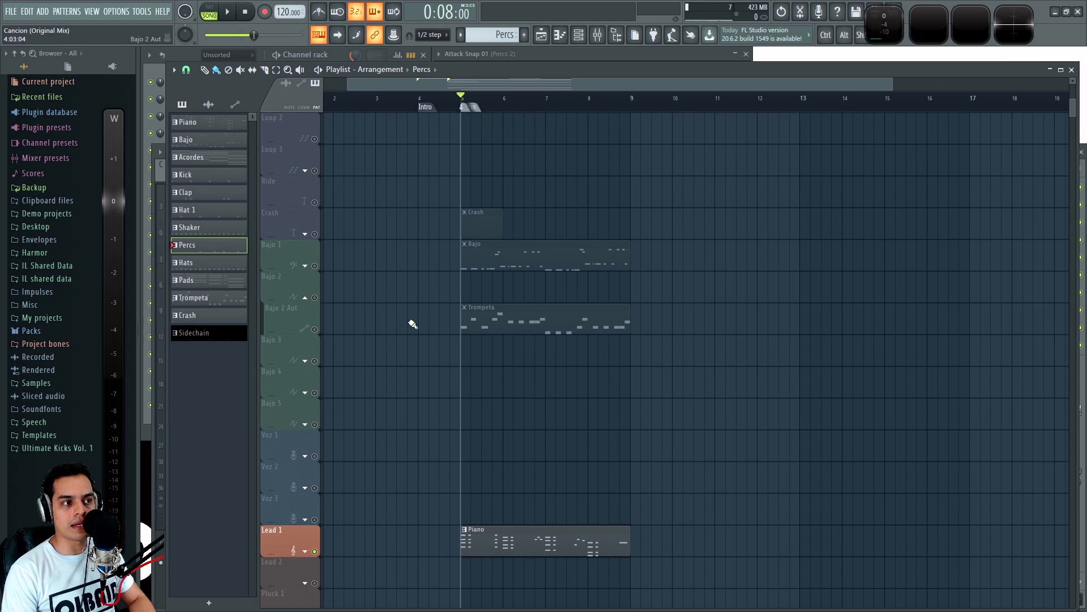
pyautogui.click(319, 331)
pyautogui.scroll(13, 367, 330)
pyautogui.scroll(-9, 345, 263)
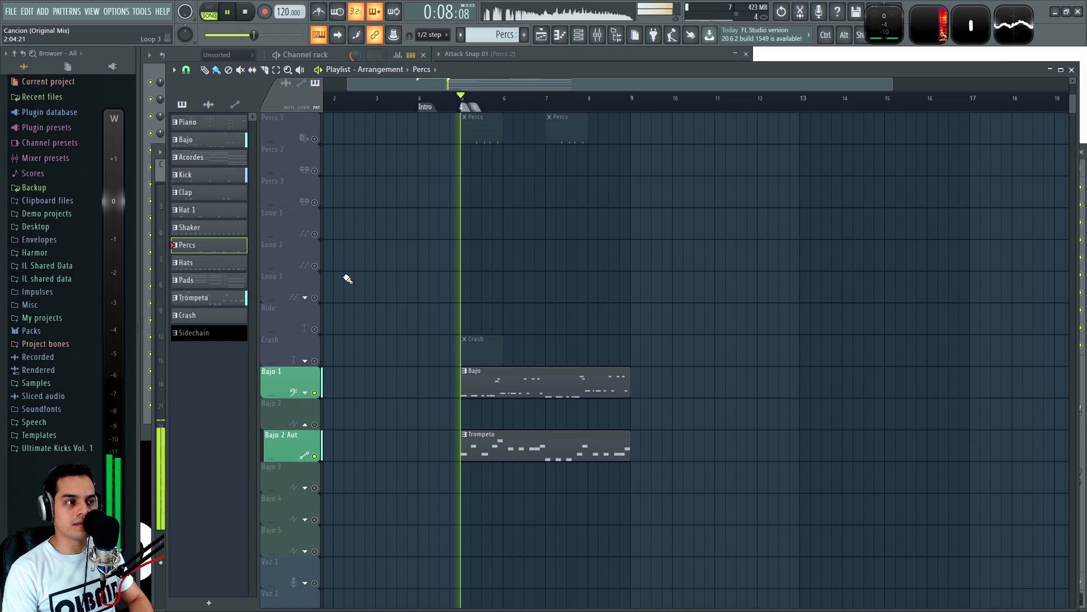
# Step: Pull the Extra 1 mixer fader fully down, then raise it to about -5.4 dB during playback
pyautogui.press('F9')
pyautogui.hscroll(5, 633, 226)
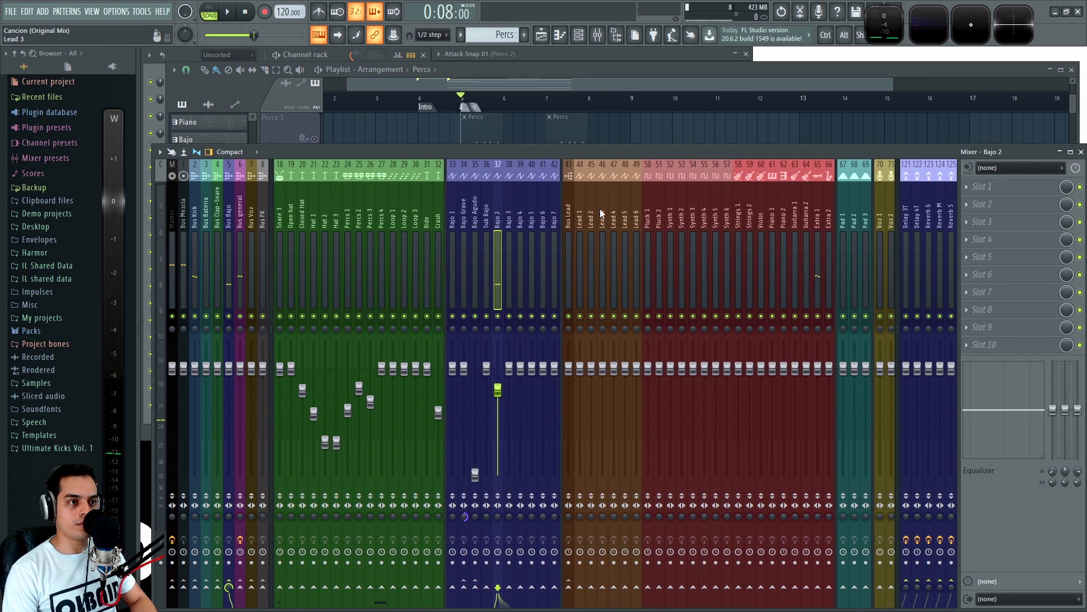
pyautogui.click(748, 450)
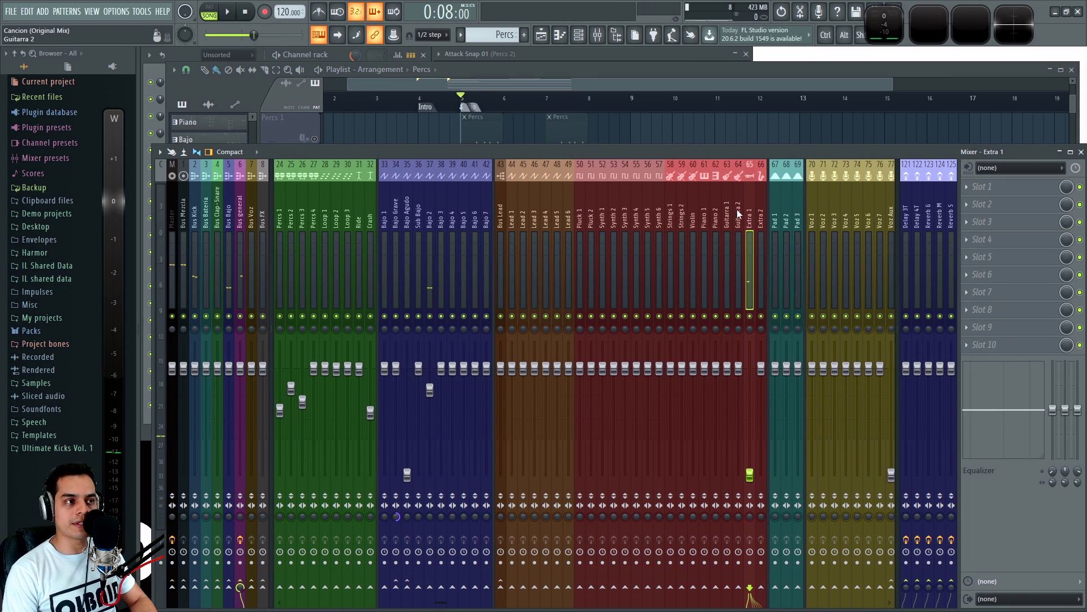
pyautogui.hscroll(3, 697, 233)
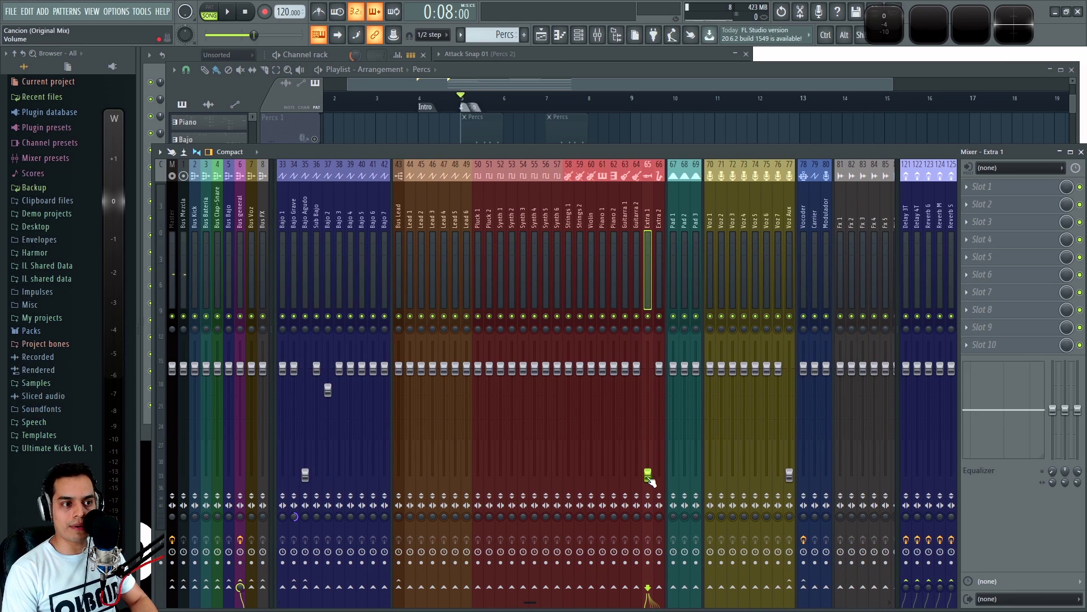
pyautogui.press('space')
pyautogui.moveTo(648, 474); pyautogui.dragTo(649, 399)
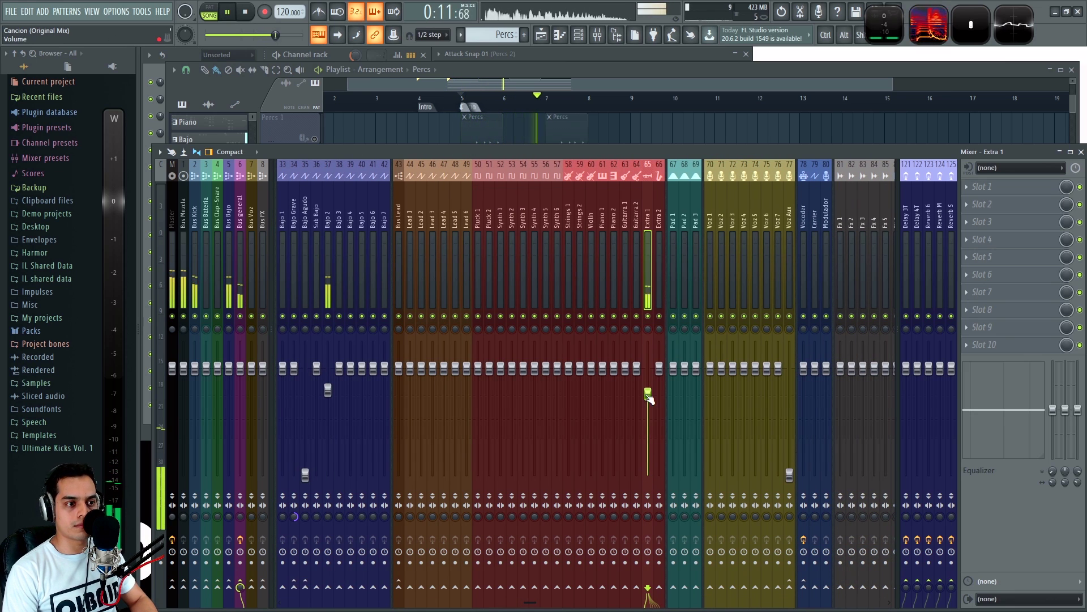
pyautogui.press('space')
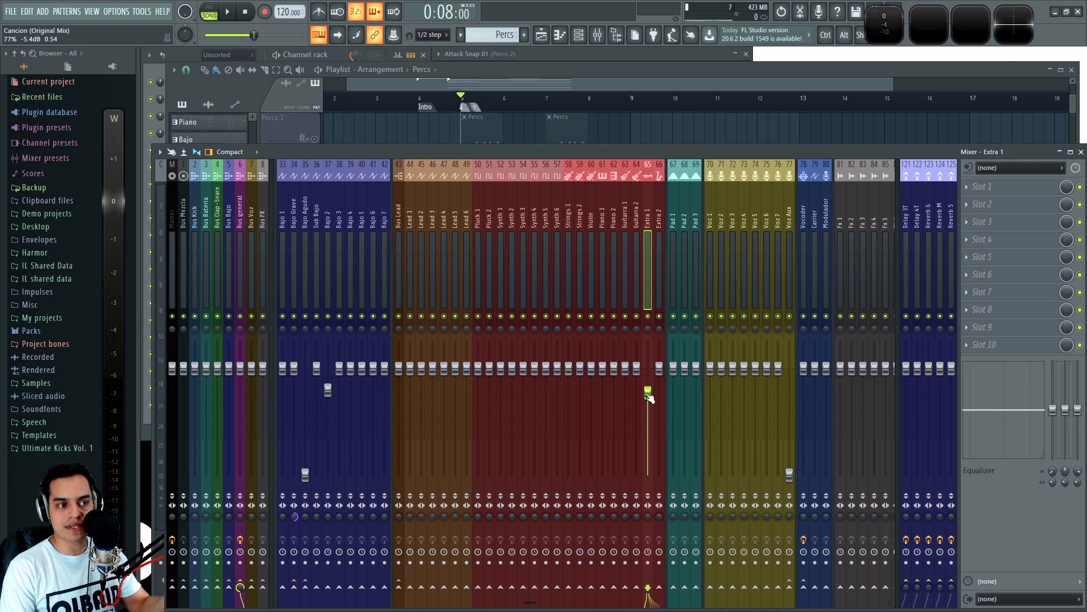
# Step: Fine-tune the Extra 1 fader against the kick and bass during playback, settling it at -4.6 dB
pyautogui.press('space')
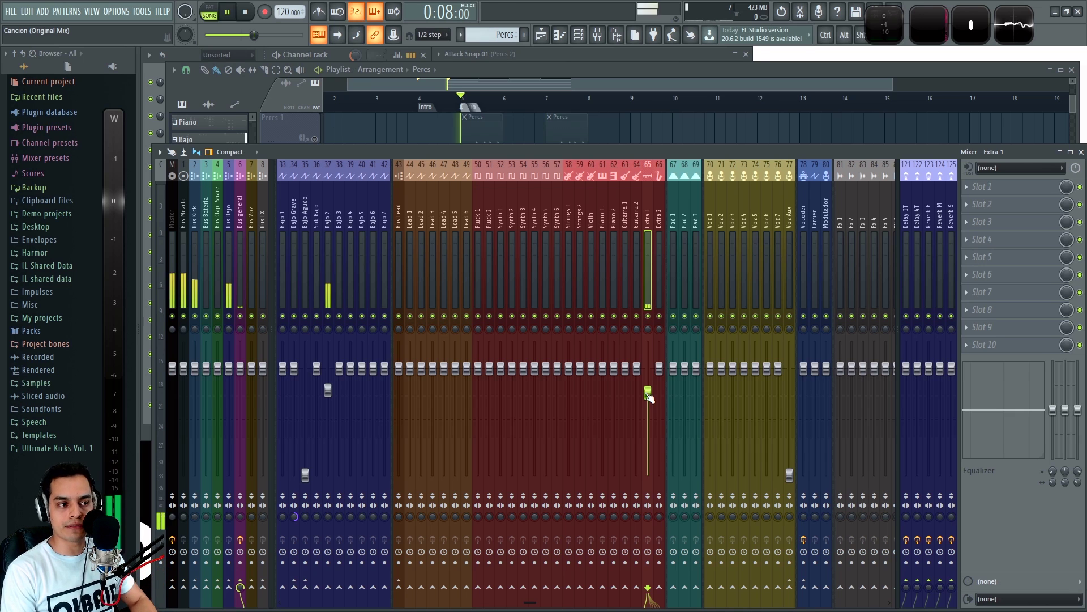
pyautogui.moveTo(648, 393); pyautogui.dragTo(648, 390)
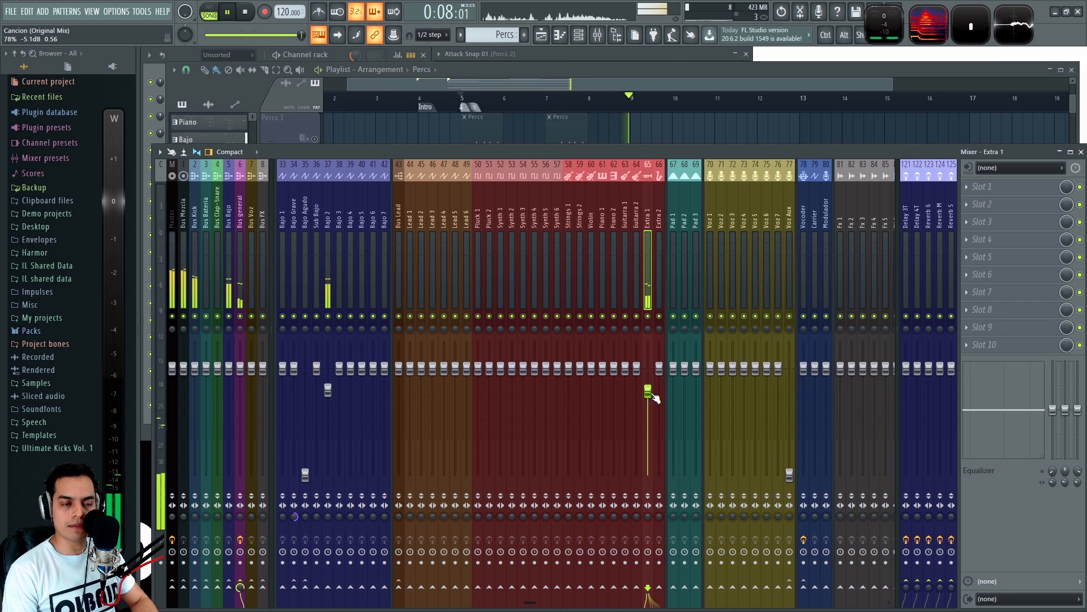
pyautogui.press('space')
pyautogui.press('space')
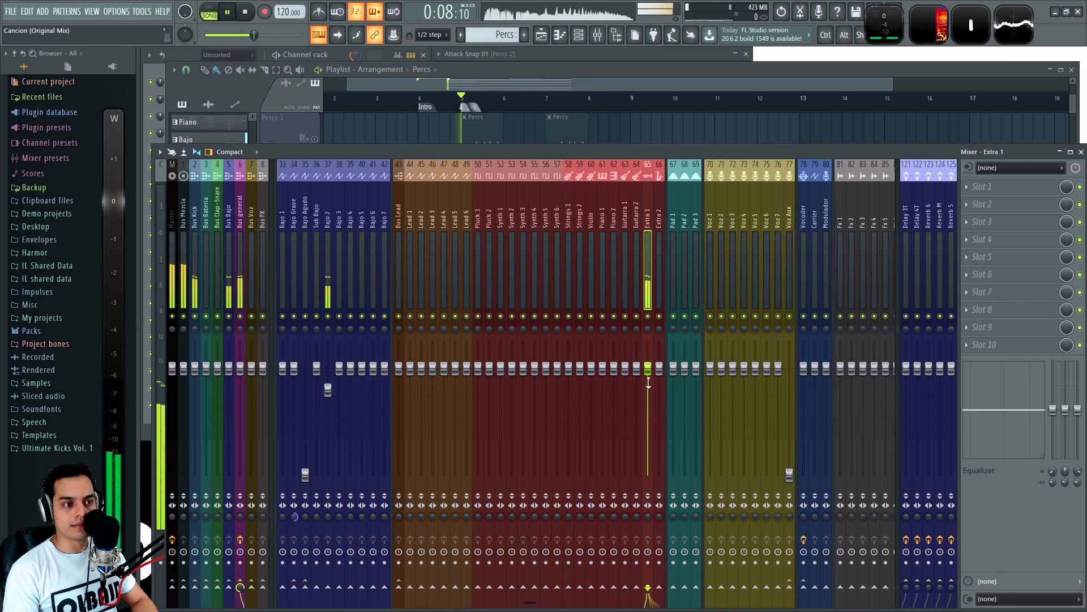
pyautogui.moveTo(653, 375); pyautogui.dragTo(651, 390)
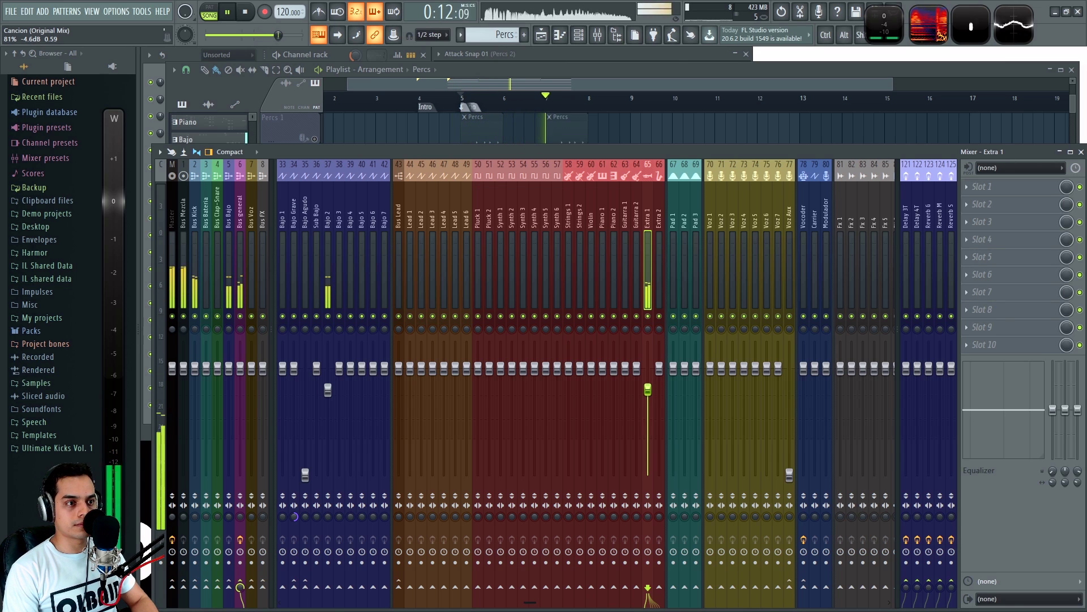
pyautogui.press('space')
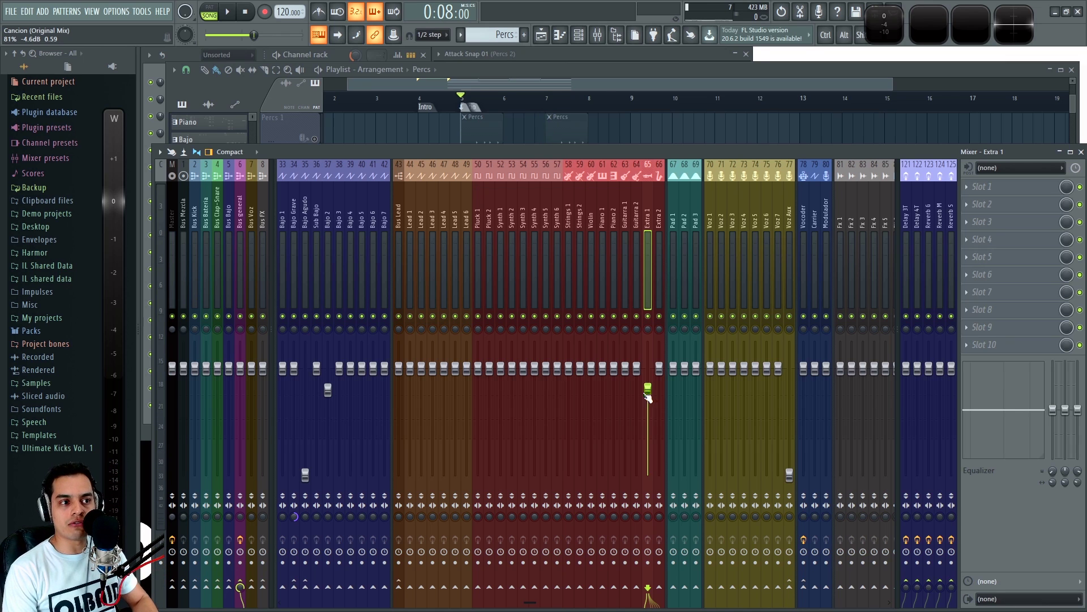
# Step: Unmute every playlist track except Master, Pad 1 and Pad 2, so the drums, bass, trumpet and piano can play together
pyautogui.press('F5')
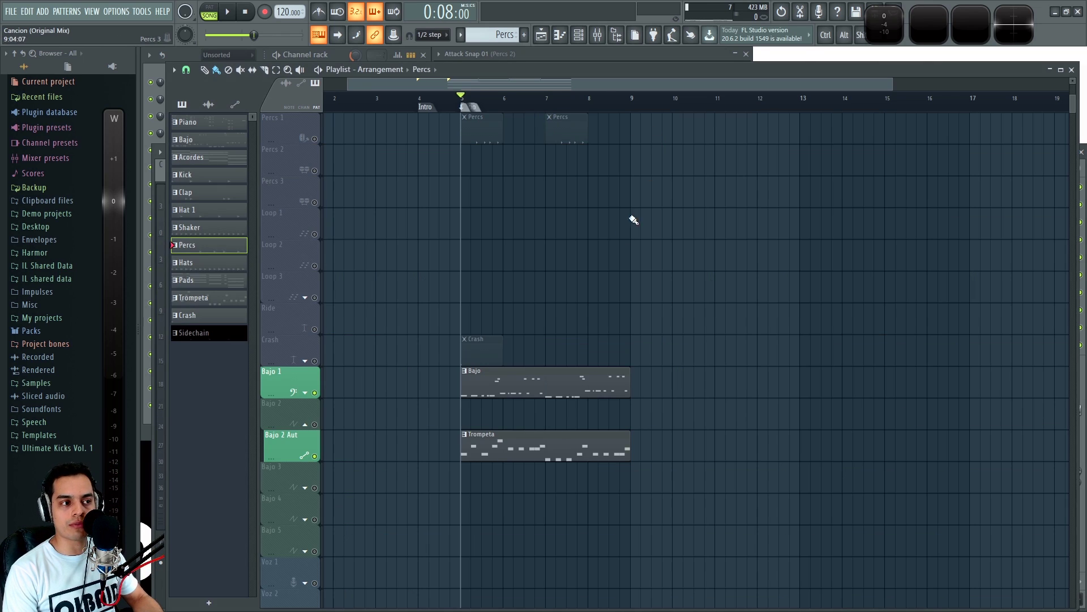
pyautogui.scroll(-5, 364, 335)
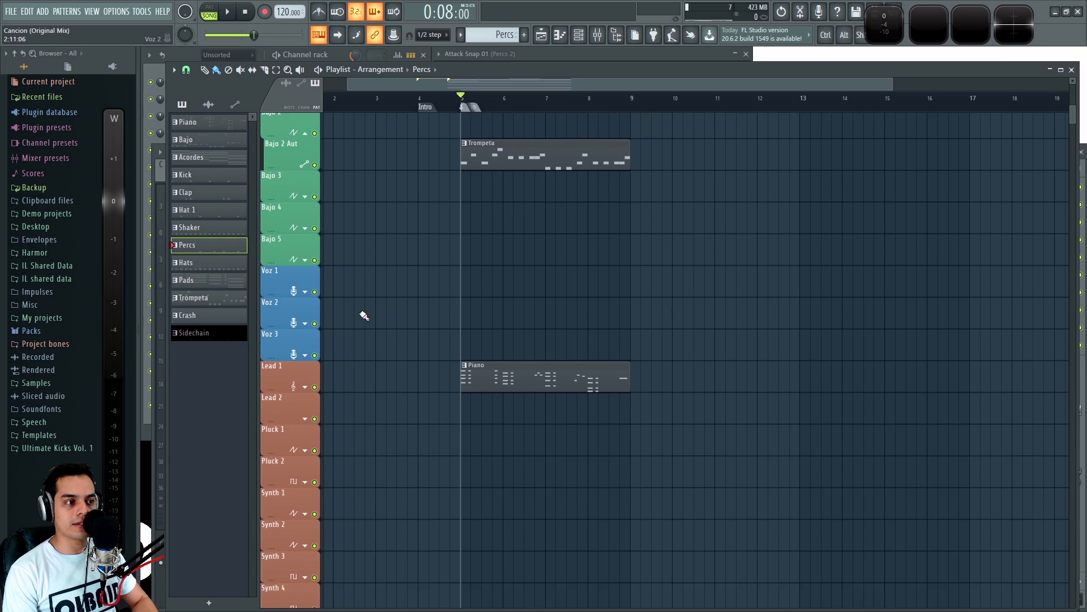
pyautogui.scroll(-1, 371, 395)
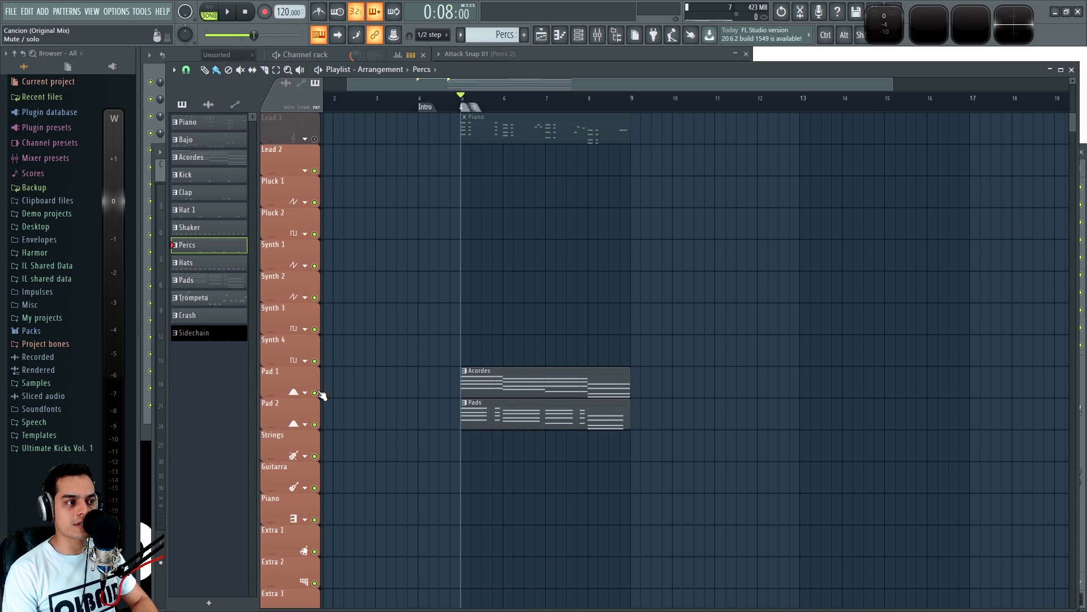
pyautogui.moveTo(316, 392); pyautogui.dragTo(316, 425)
pyautogui.scroll(-2, 402, 320)
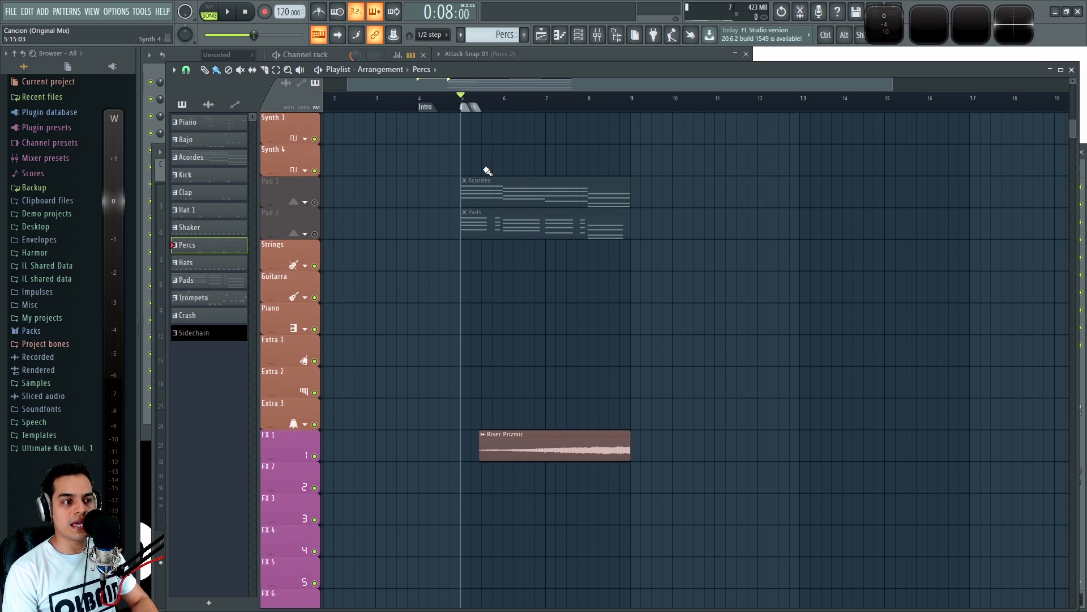
pyautogui.scroll(7, 478, 403)
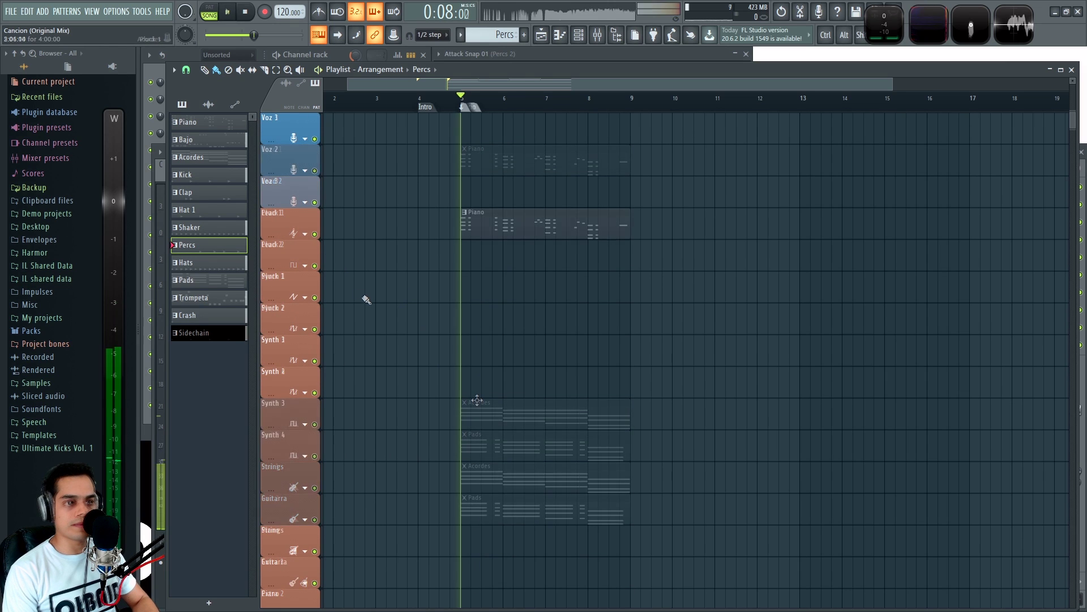
pyautogui.scroll(4, 372, 249)
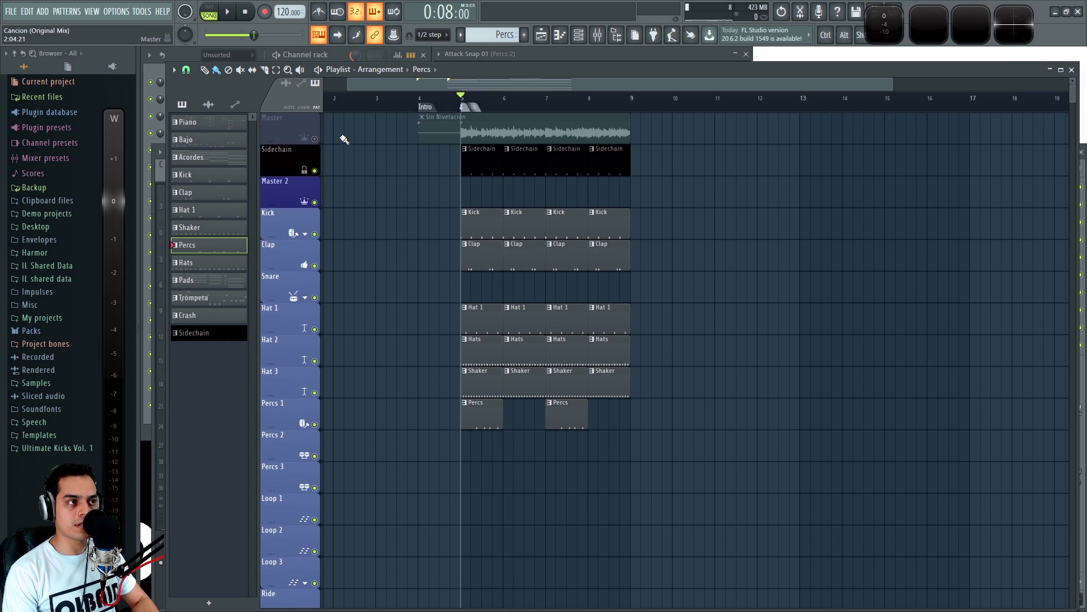
# Step: Play the arrangement and lower the Piano 2 mixer fader to about -9.1 dB against the drums, bass and trumpet
pyautogui.press('space')
pyautogui.scroll(-7, 376, 315)
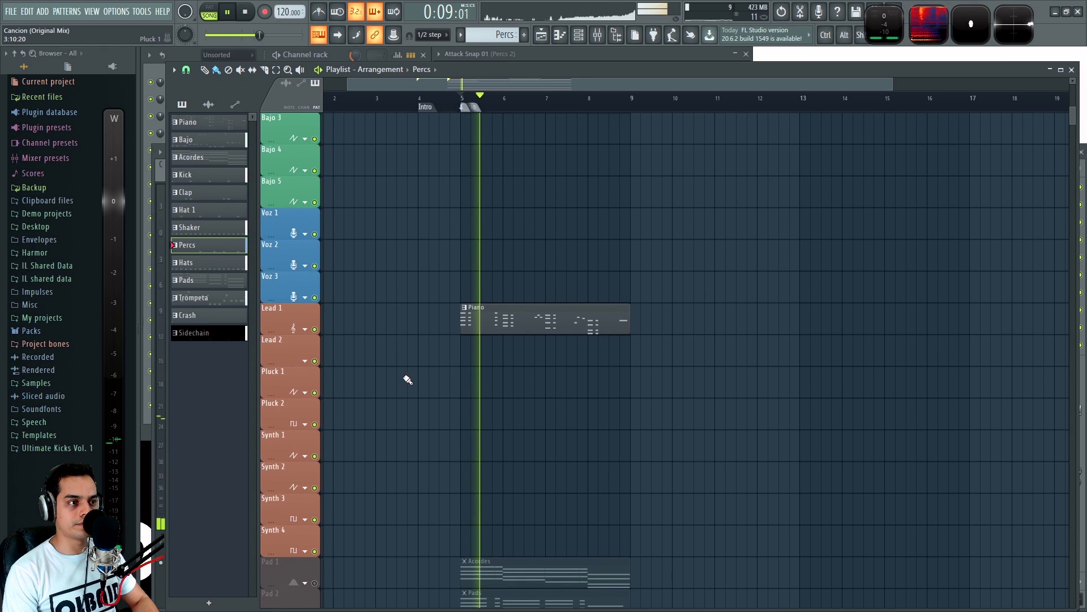
pyautogui.press('F9')
pyautogui.press('space')
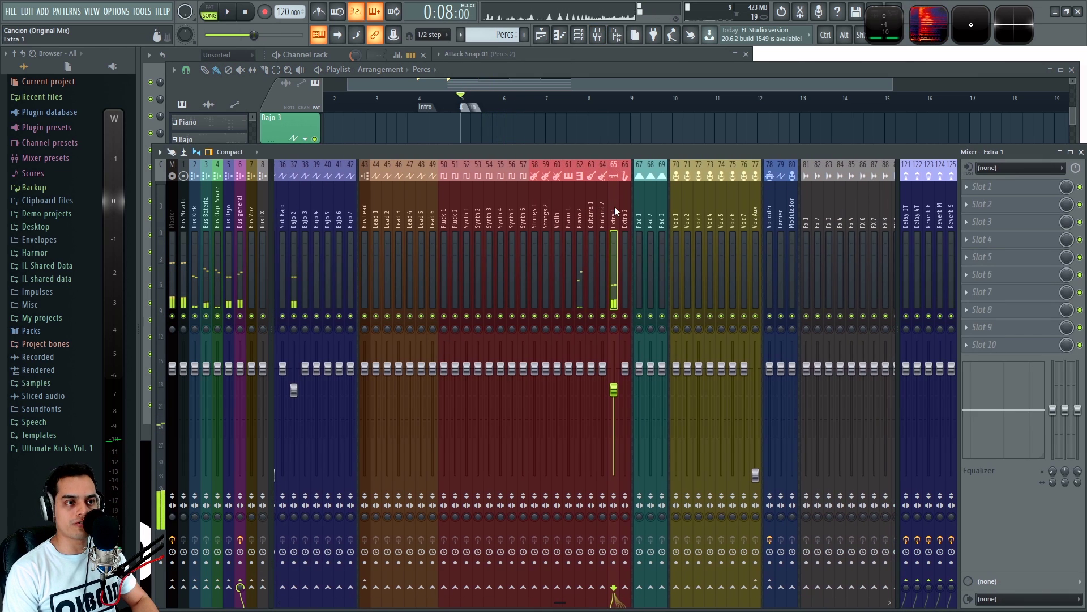
pyautogui.moveTo(580, 368); pyautogui.dragTo(580, 410)
pyautogui.press('space')
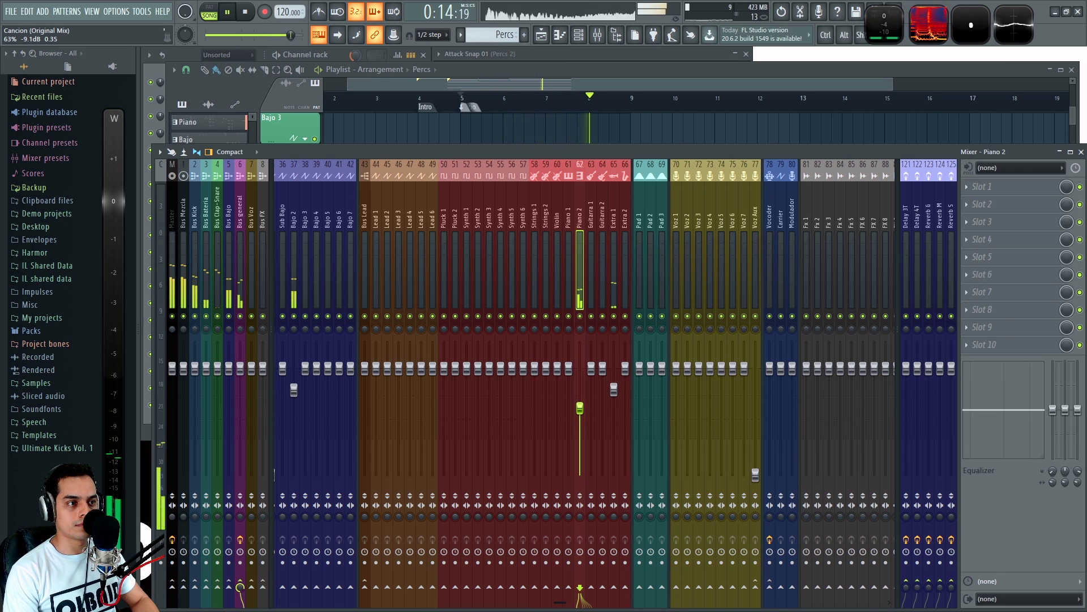
pyautogui.press('space')
# Step: Solo Extra 1 in the mixer with its routing and enable Piano 2, Guitarra 1 and Guitarra 2 alongside it
pyautogui.keyDown('ctrl'); pyautogui.click(614, 316); pyautogui.keyUp('ctrl')
pyautogui.click(579, 316)
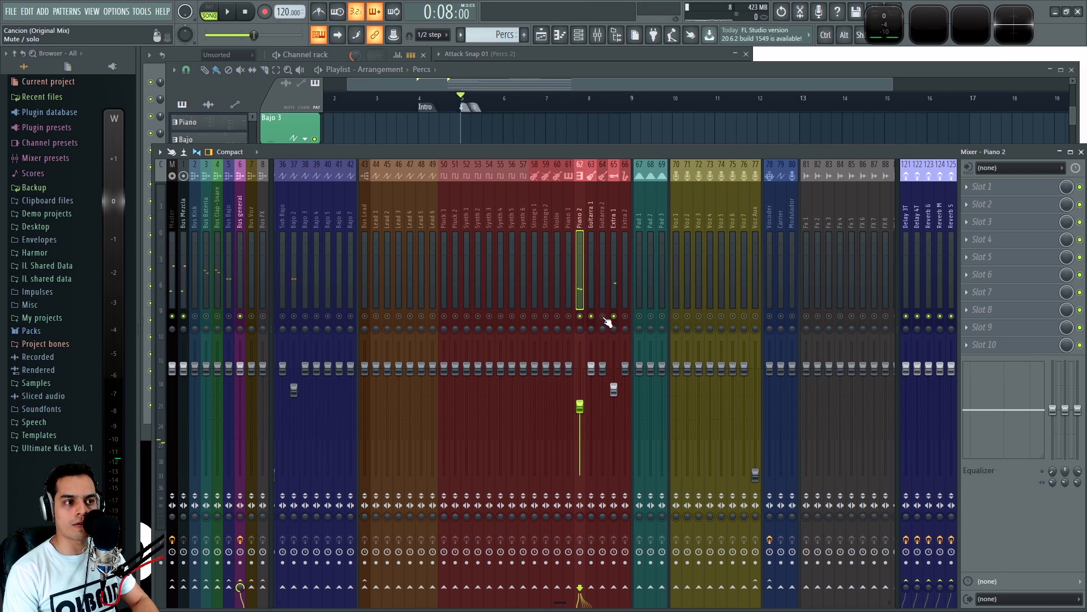
pyautogui.press('space')
pyautogui.click(603, 316)
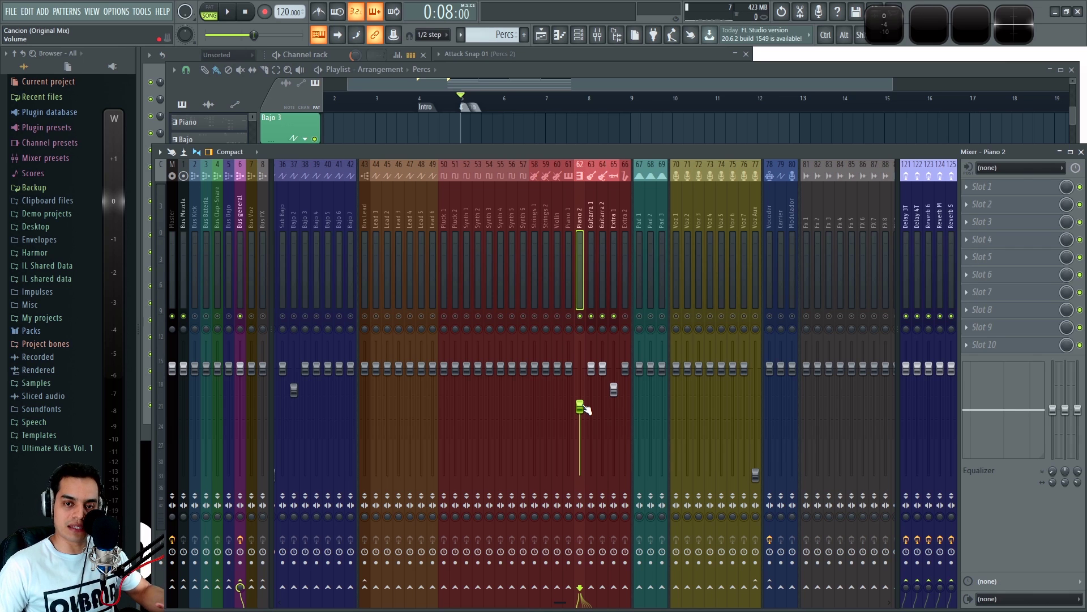
# Step: Raise the Piano 2 fader to -6.6 dB during playback, balancing it against Extra 1
pyautogui.press('space')
pyautogui.moveTo(583, 406); pyautogui.dragTo(584, 399)
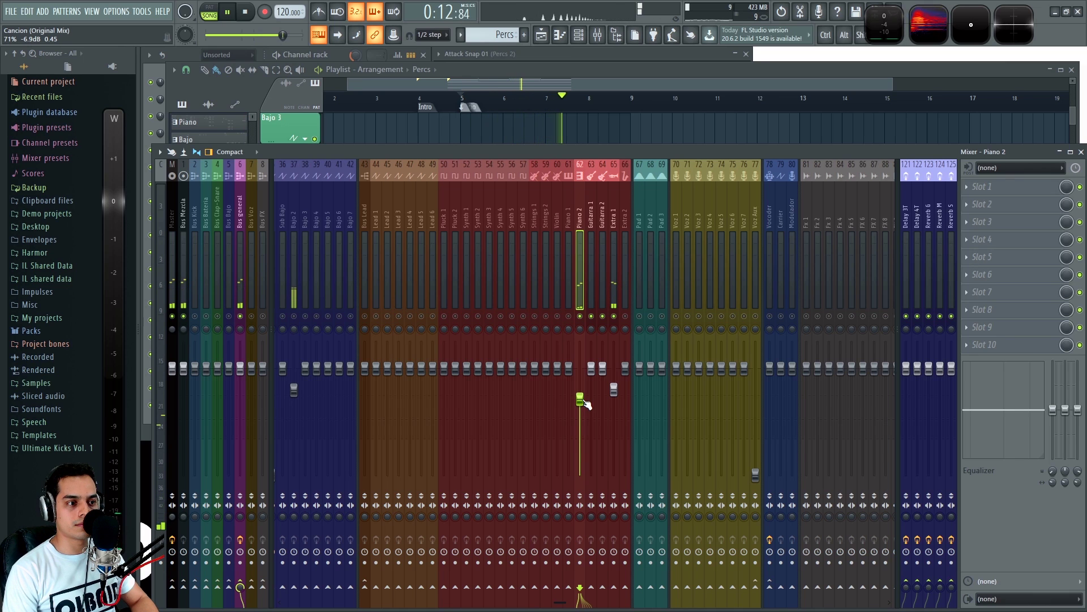
pyautogui.moveTo(584, 401); pyautogui.dragTo(584, 399)
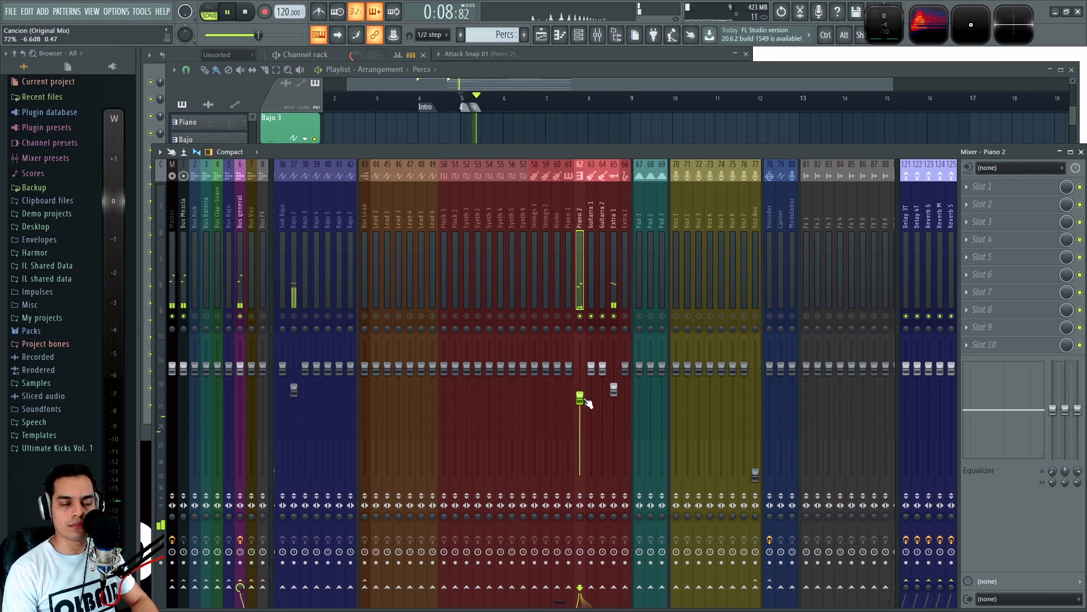
# Step: Unsolo the mixer tracks and listen to the piano level within the full drum, bass and trumpet mix
pyautogui.rightClick(579, 315)
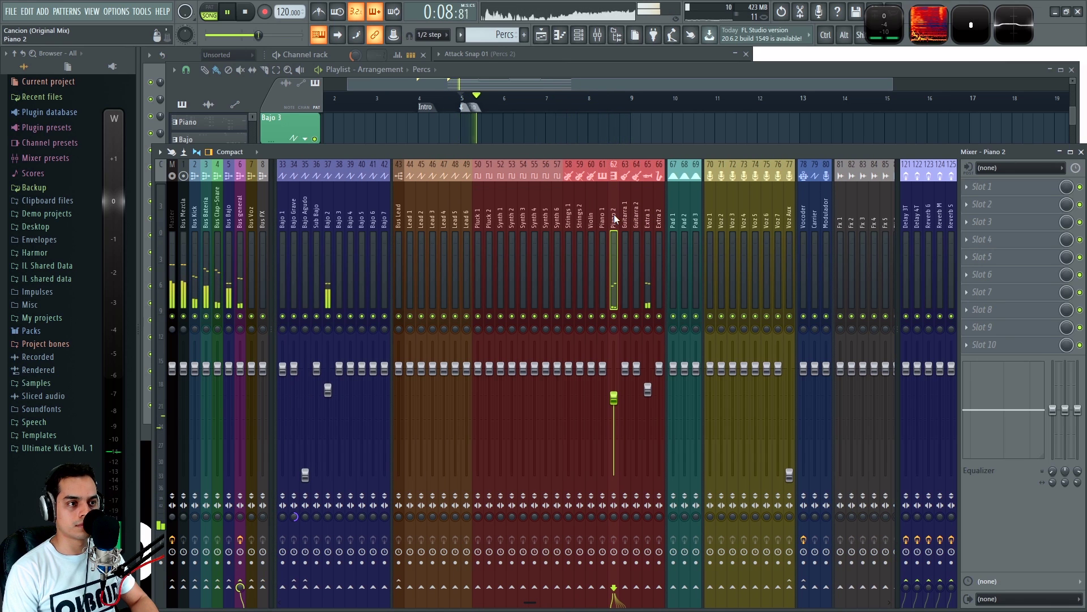
pyautogui.hscroll(-3, 614, 214)
pyautogui.hscroll(3, 615, 218)
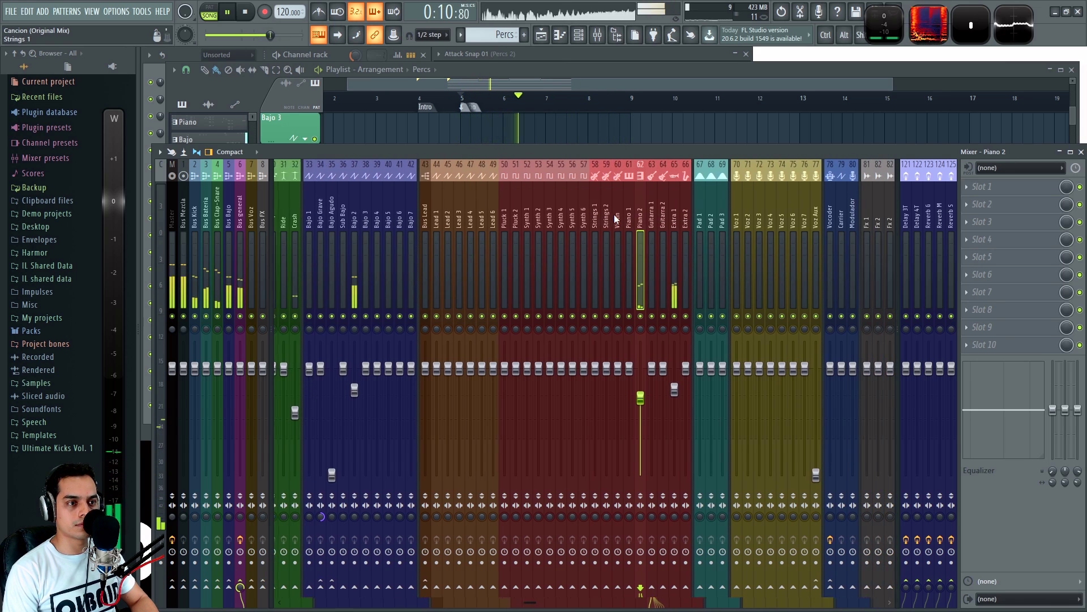
pyautogui.hscroll(-3, 614, 214)
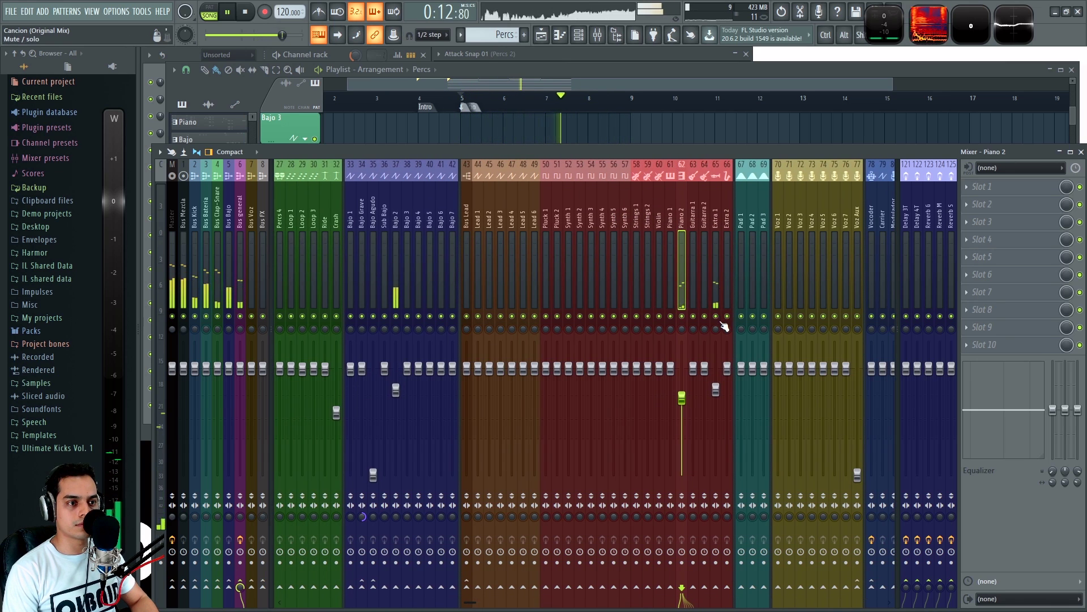
pyautogui.press('space')
# Step: Unmute the Pad 1 and Pad 2 tracks in the playlist
pyautogui.rightClick(701, 119)
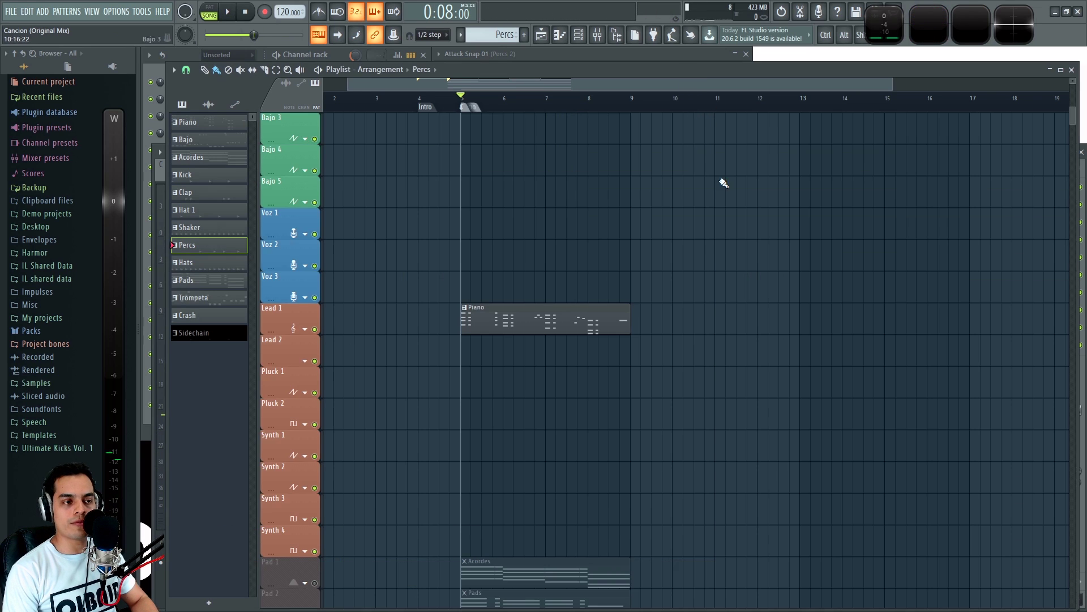
pyautogui.scroll(-7, 508, 211)
pyautogui.click(315, 361)
pyautogui.click(315, 392)
# Step: Solo the Bus general mixer track together with the tracks routed to it and listen to the melodic parts
pyautogui.press('F9')
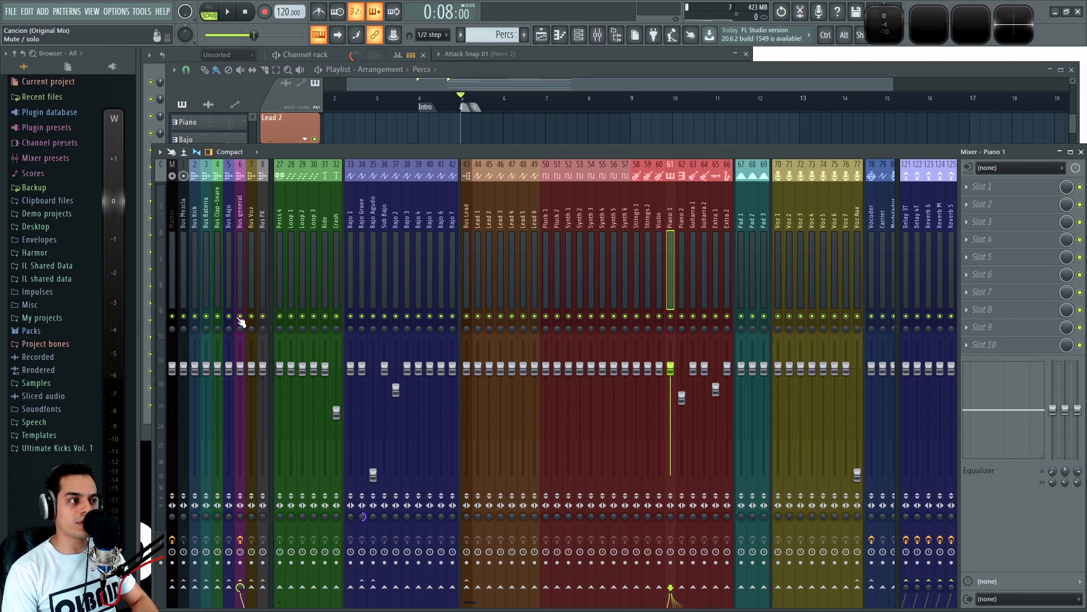
pyautogui.keyDown('alt'); pyautogui.rightClick(240, 317); pyautogui.keyUp('alt')
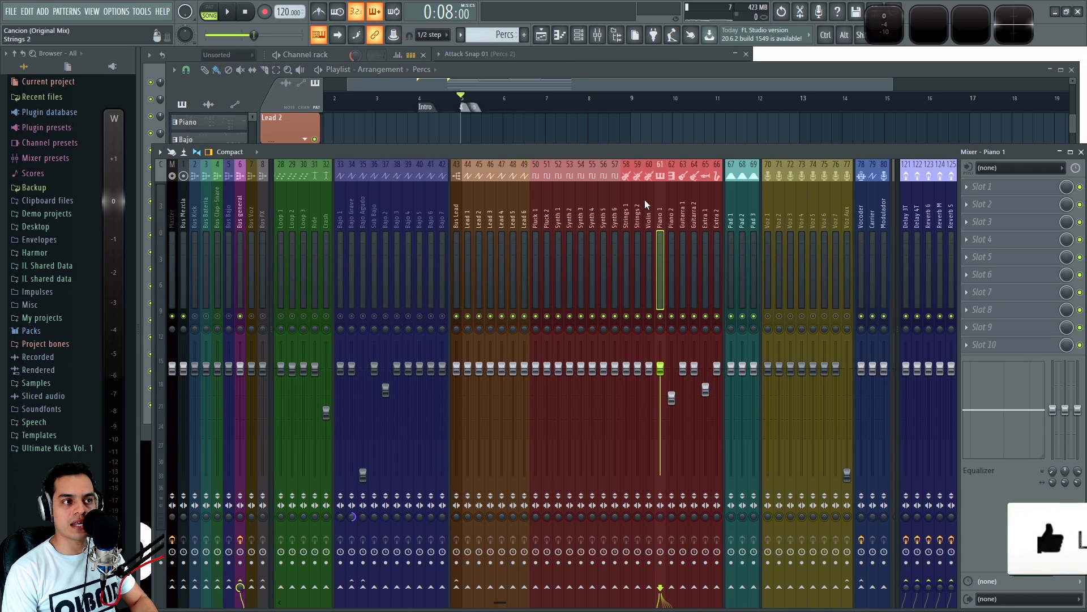
pyautogui.scroll(-3, 644, 199)
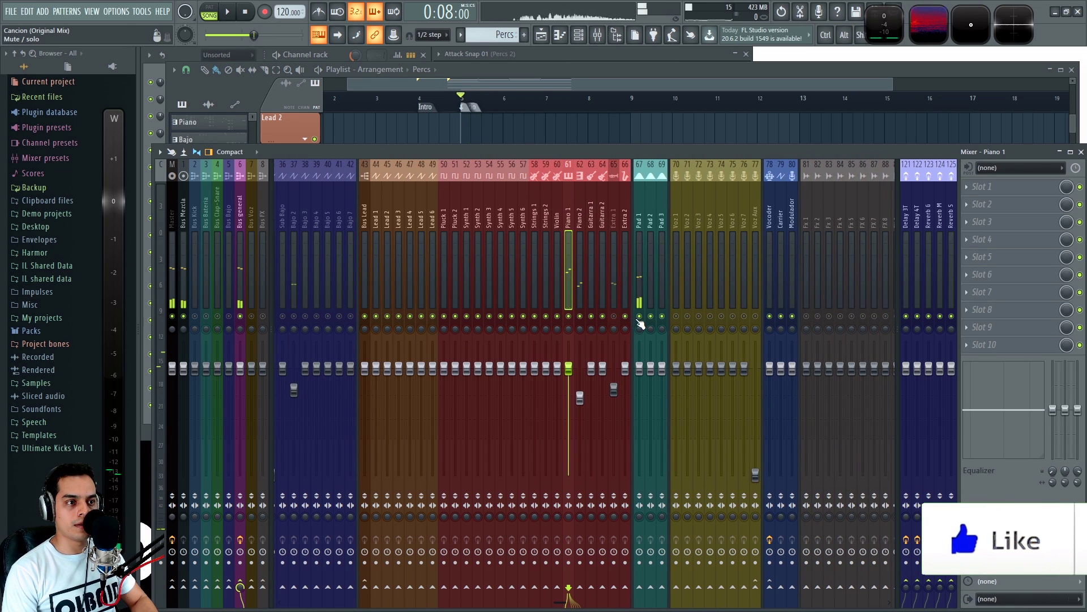
# Step: Pull the Pad 1 and Piano 1 mixer faders fully down
pyautogui.moveTo(640, 368); pyautogui.dragTo(640, 475)
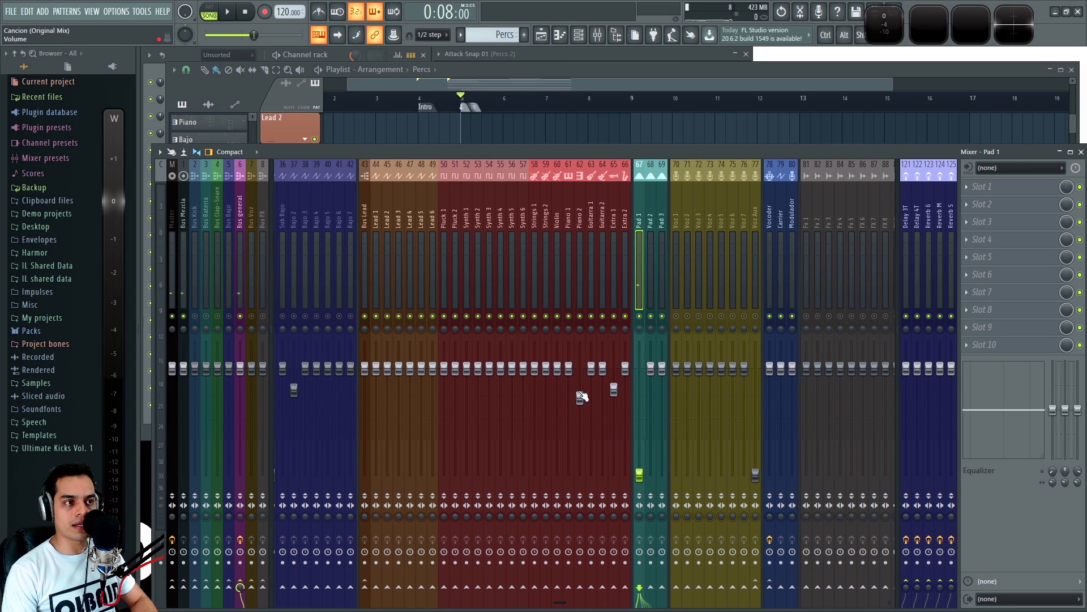
pyautogui.press('space')
pyautogui.moveTo(571, 369); pyautogui.dragTo(569, 474)
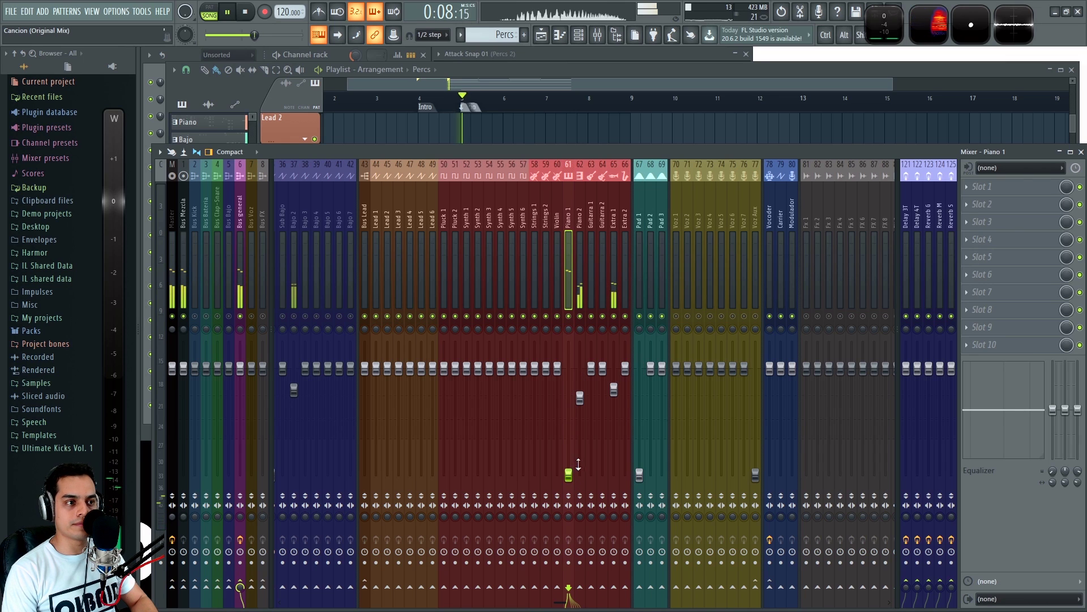
# Step: Raise the Piano 1 fader to about -10.8 dB, fine-tune it slightly higher, and replay it against Piano 2 and Extra 1
pyautogui.press('space')
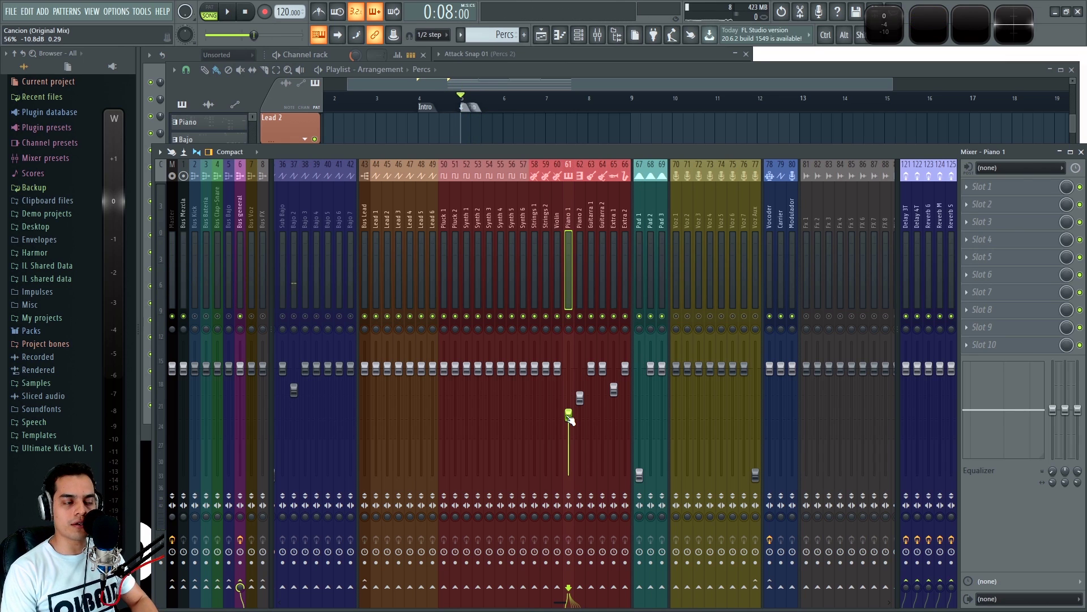
pyautogui.press('space')
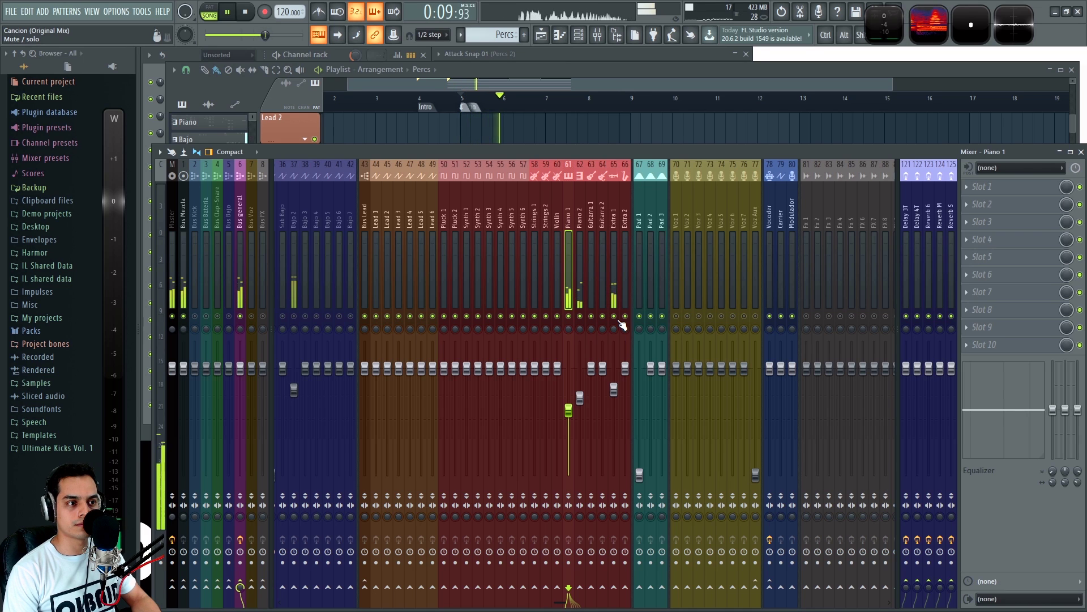
pyautogui.press('space')
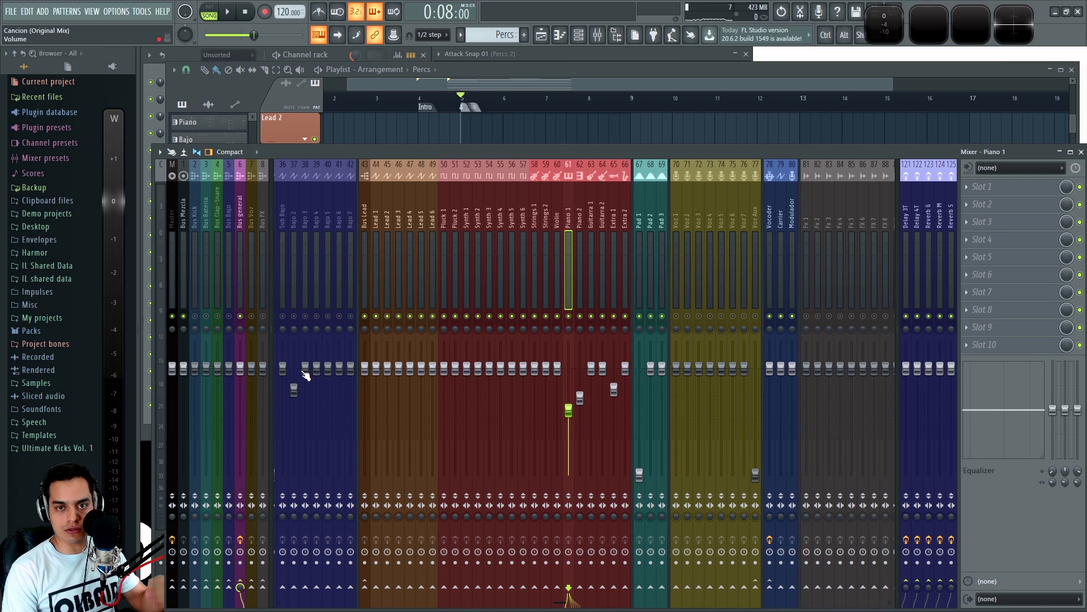
pyautogui.press('space')
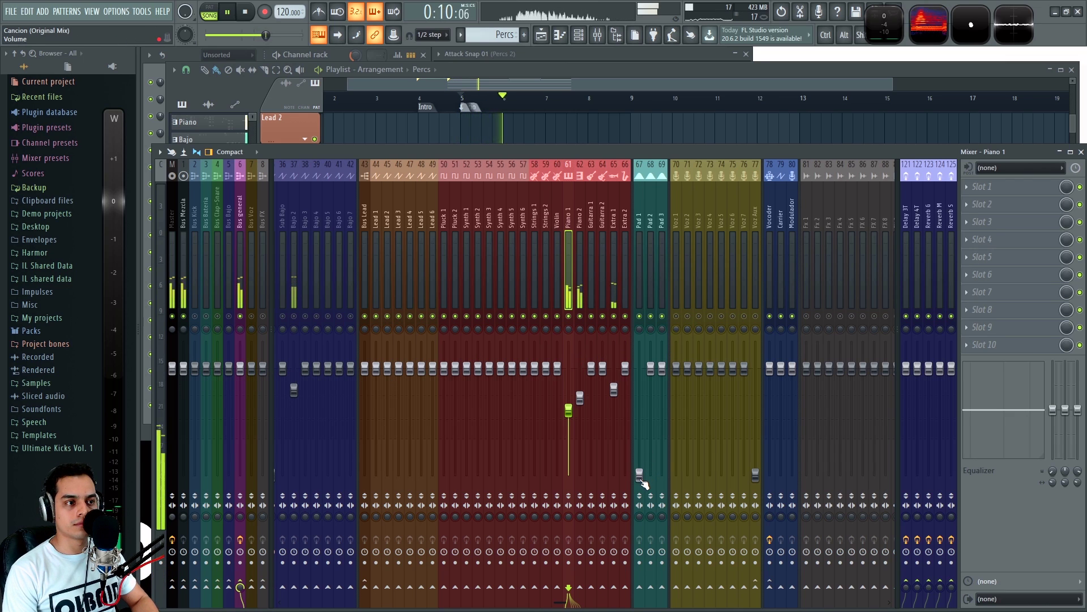
pyautogui.press('space')
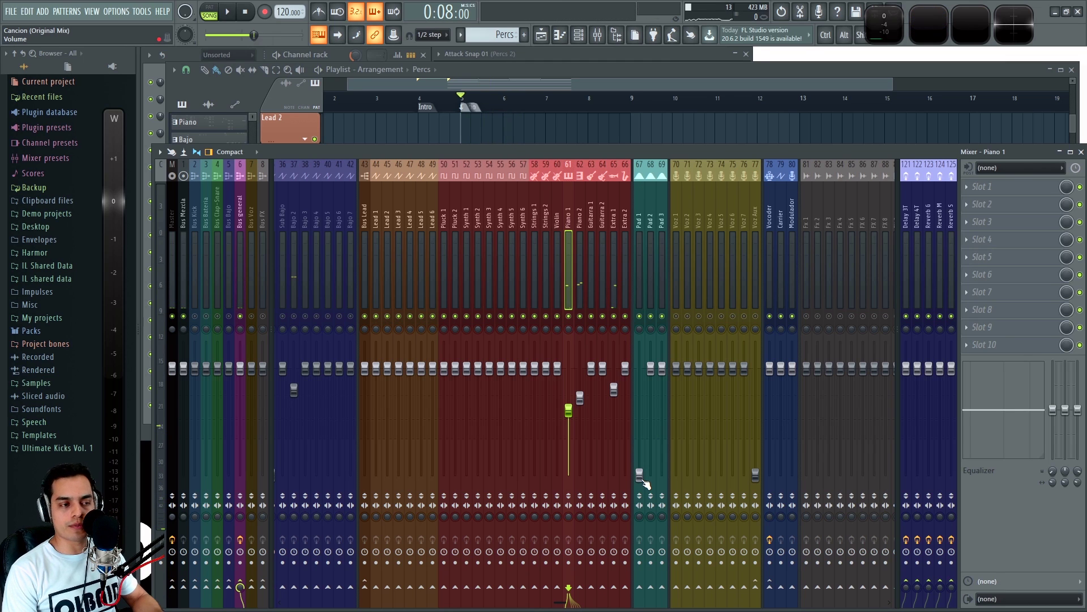
# Step: Raise the Pad 1 fader from silence during playback, mute the two piano tracks to compare, and lower it again slightly
pyautogui.press('space')
pyautogui.moveTo(640, 473); pyautogui.dragTo(639, 431)
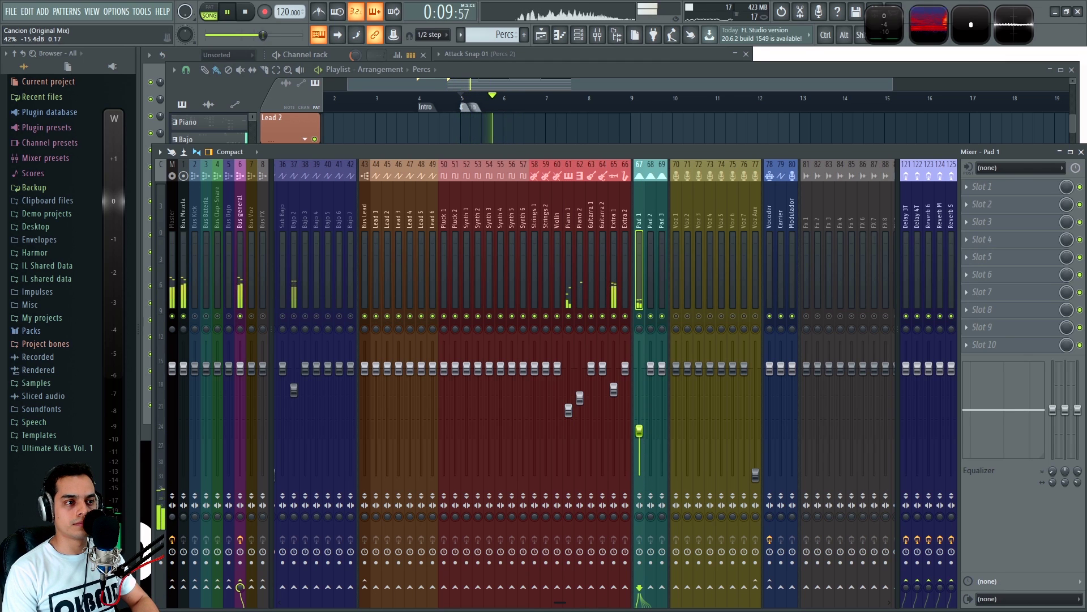
pyautogui.press('space')
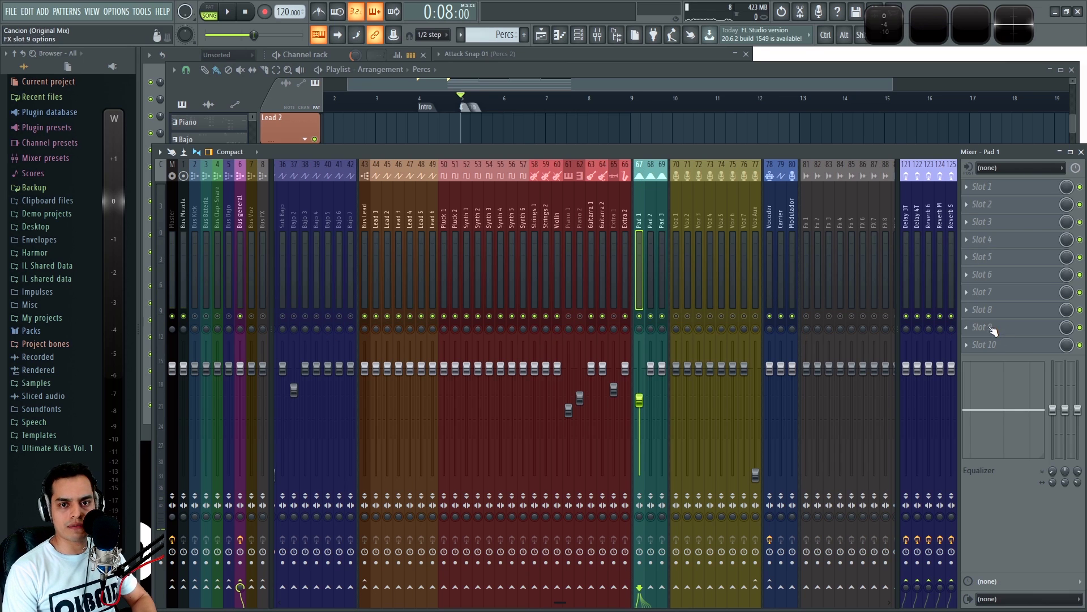
pyautogui.press('space')
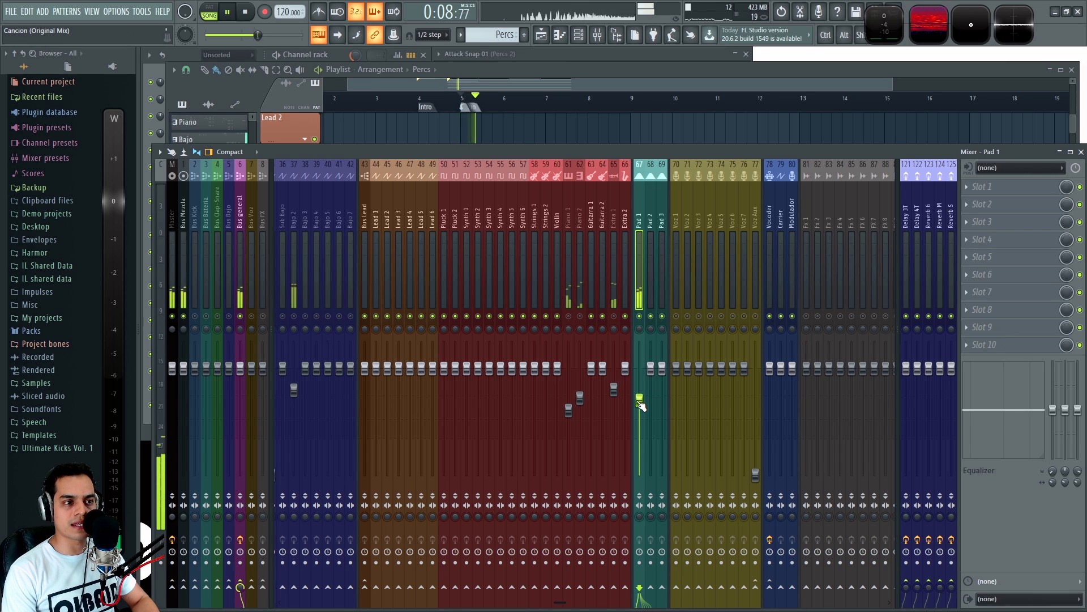
pyautogui.moveTo(640, 398); pyautogui.dragTo(639, 412)
pyautogui.press('space')
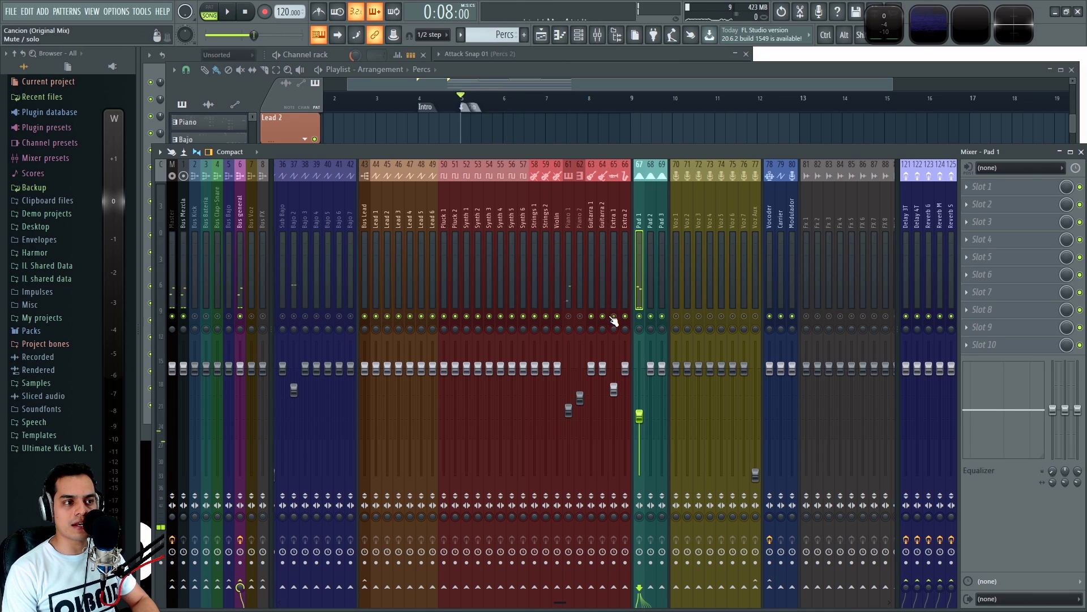
# Step: Unmute the piano tracks and set the Pad 1 fader to -9.5 dB during playback
pyautogui.click(569, 317)
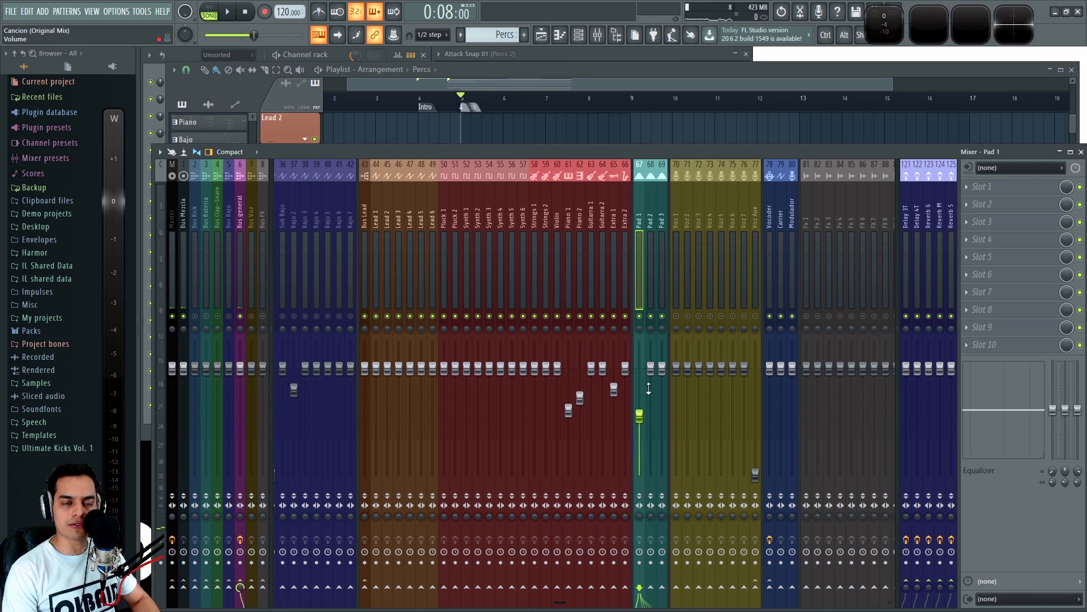
pyautogui.press('space')
pyautogui.moveTo(639, 416); pyautogui.dragTo(639, 409)
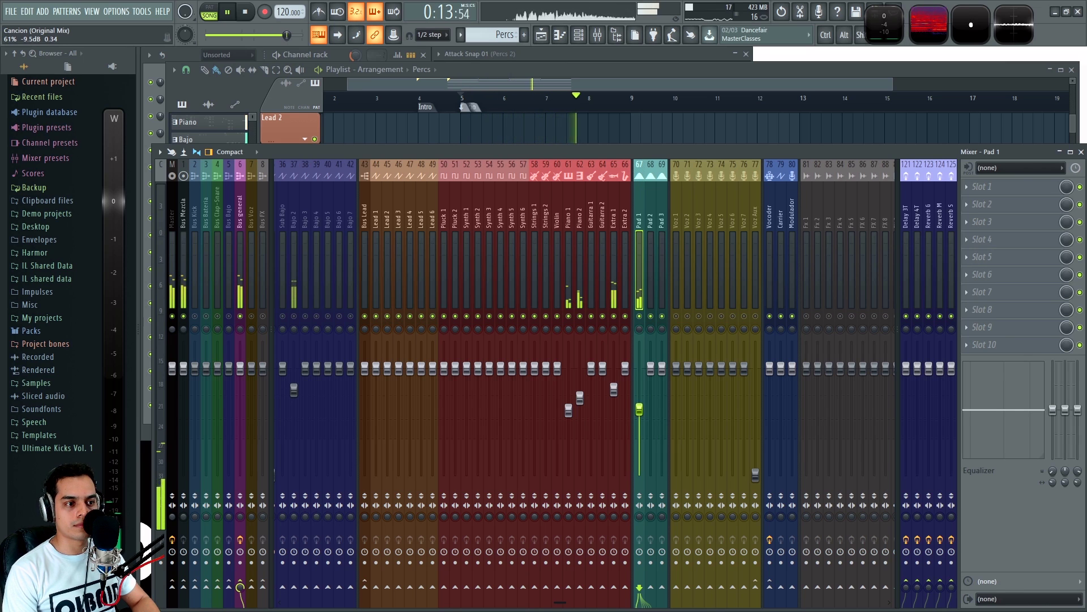
# Step: Mute Piano 2, Guitarra 2 and Extra 1 during playback to compare Piano 1 with Pad 1, and restore the muted tracks
pyautogui.click(580, 316)
pyautogui.click(603, 317)
pyautogui.click(615, 316)
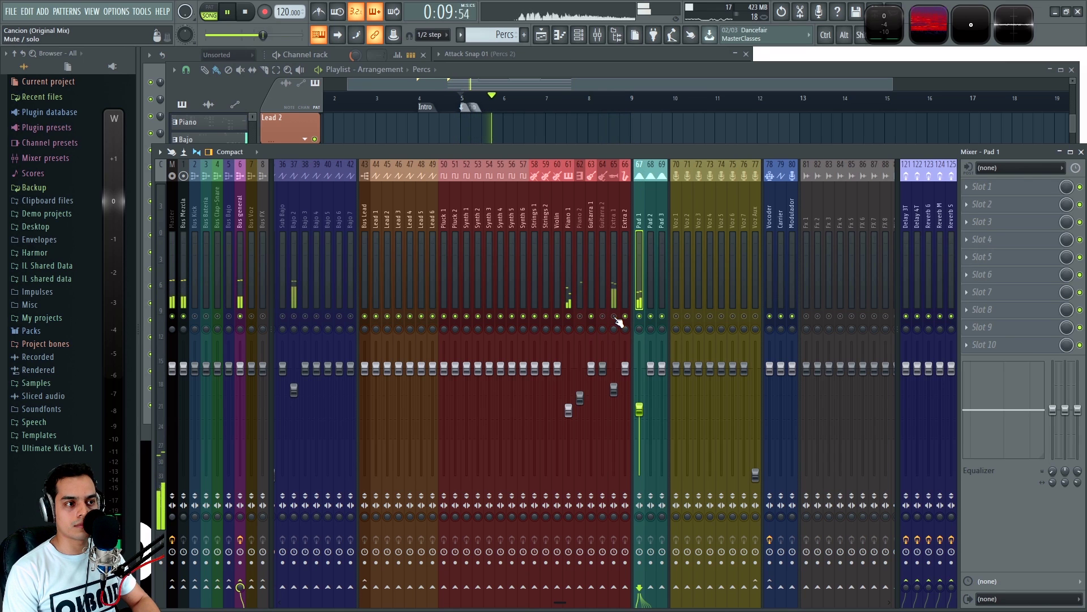
pyautogui.click(569, 222)
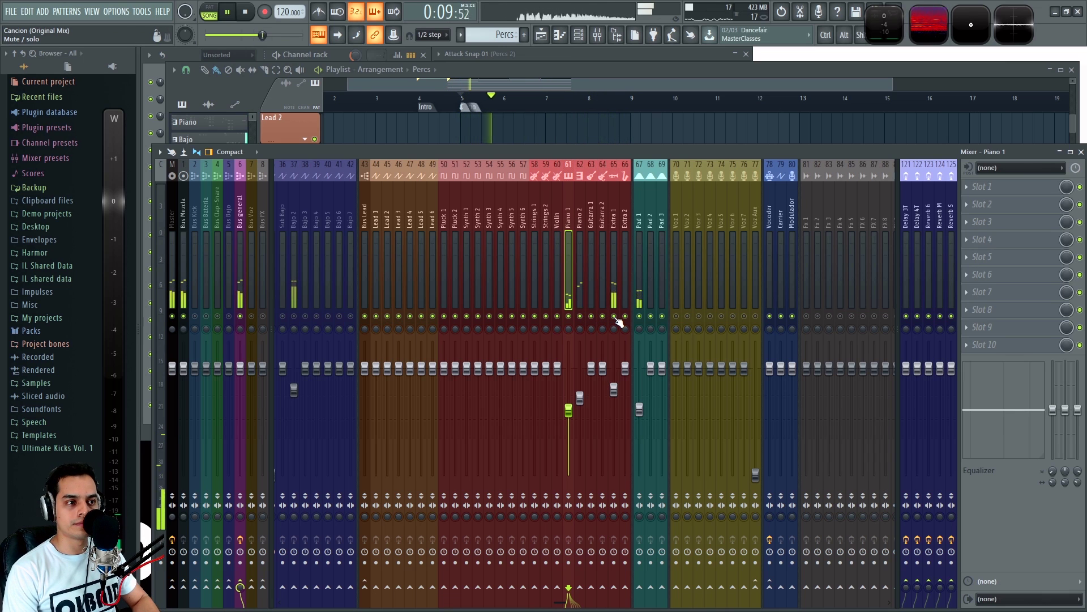
# Step: Replay the full mix from bar 5 to check the new piano and pad levels, and select the Bus general mixer track
pyautogui.press('space')
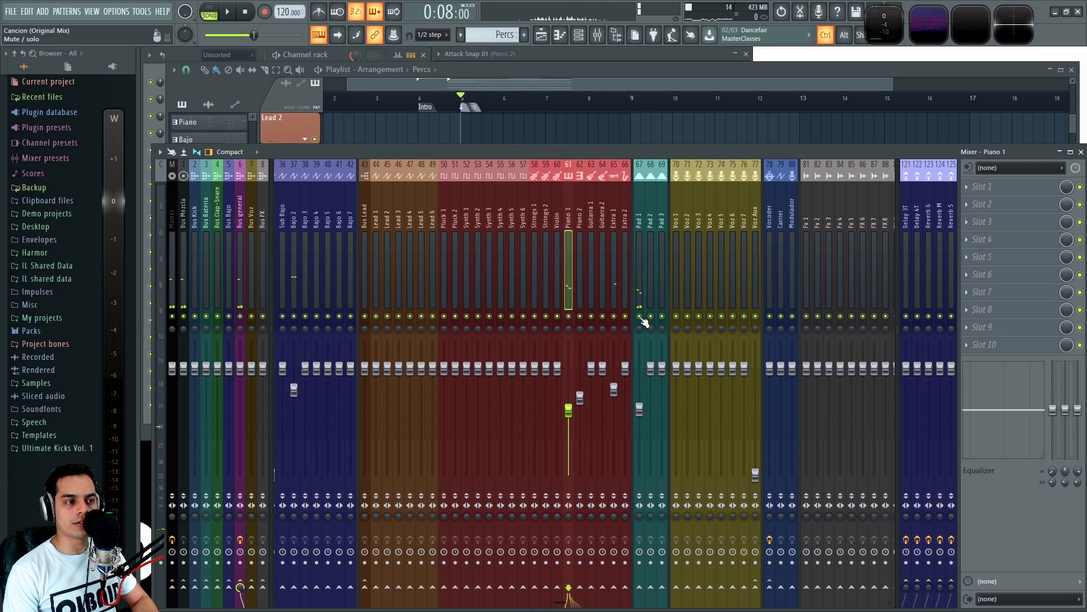
pyautogui.press('space')
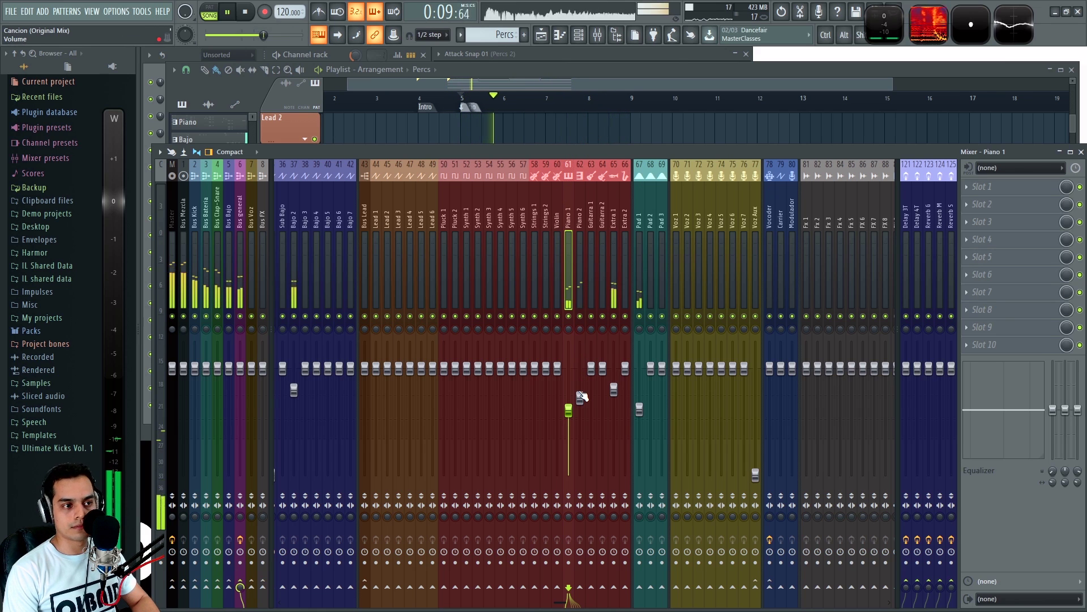
pyautogui.press('space')
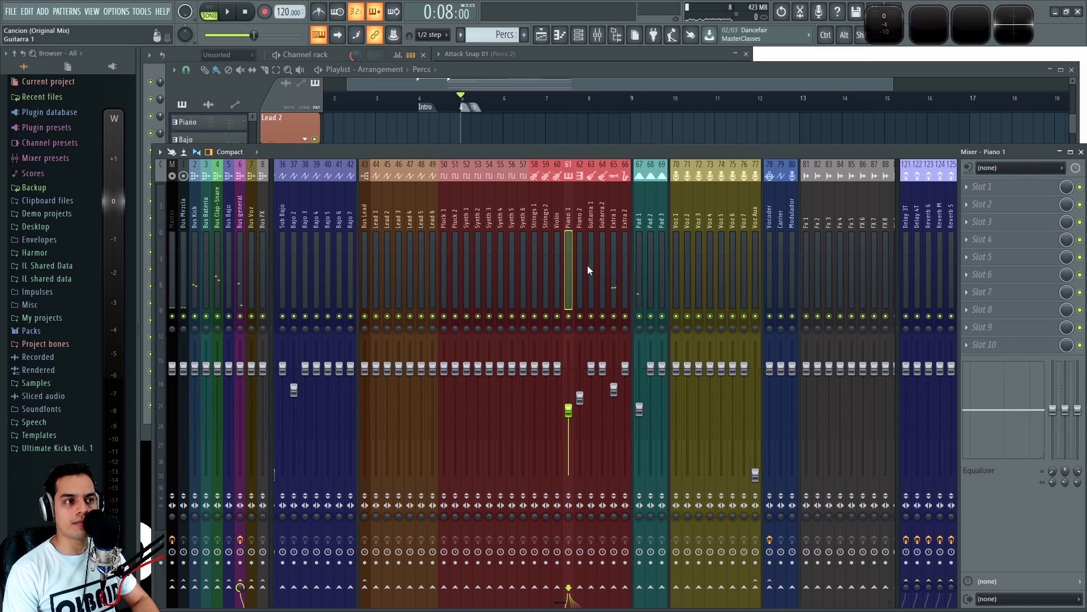
pyautogui.click(242, 371)
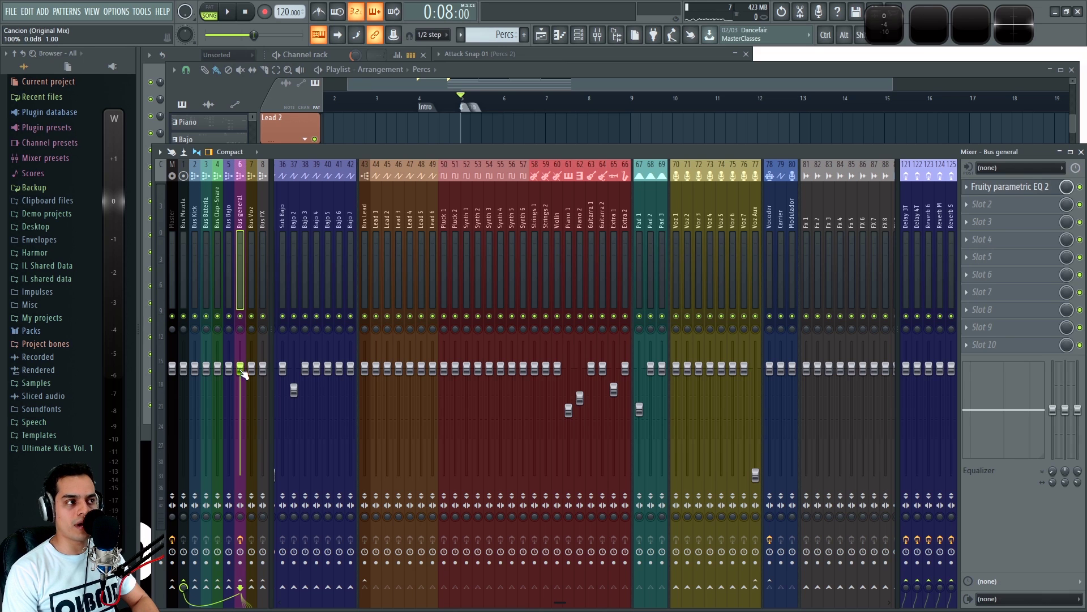
pyautogui.scroll(-8, 583, 200)
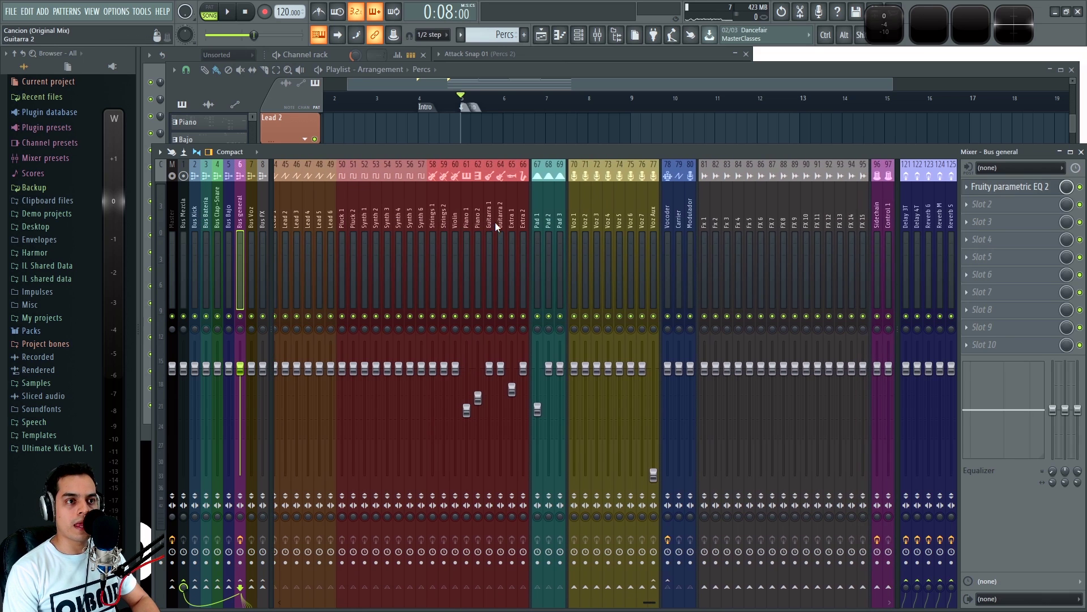
# Step: Play the Riser Prizmic passage from the middle of bar 6 and lower the Fx 1 fader to silence
pyautogui.click(560, 134)
pyautogui.scroll(-3, 488, 227)
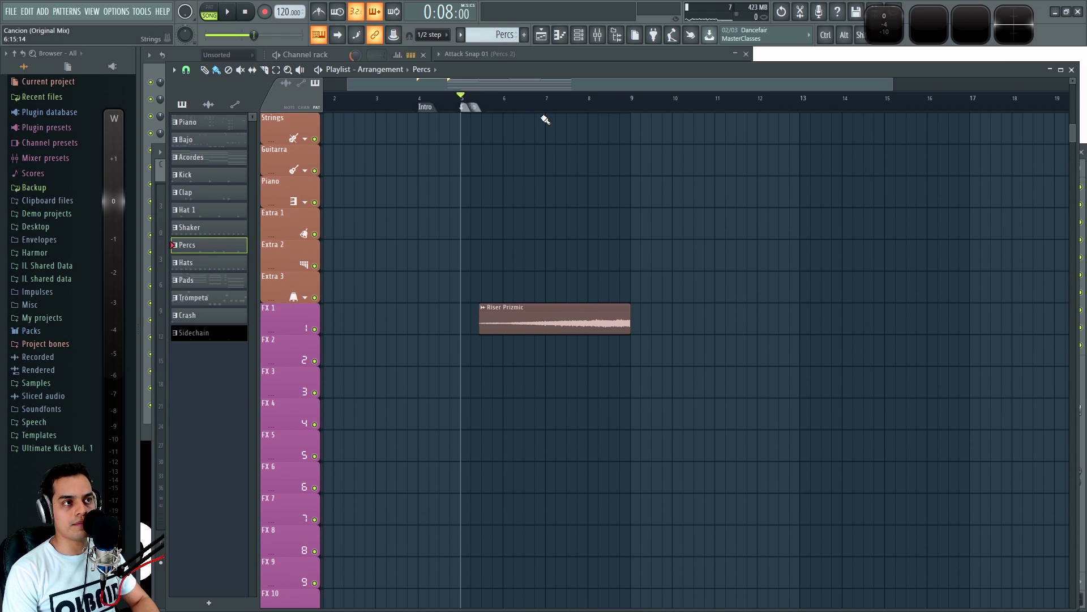
pyautogui.click(523, 99)
pyautogui.press('space')
pyautogui.press('F9')
pyautogui.press('space')
pyautogui.click(532, 210)
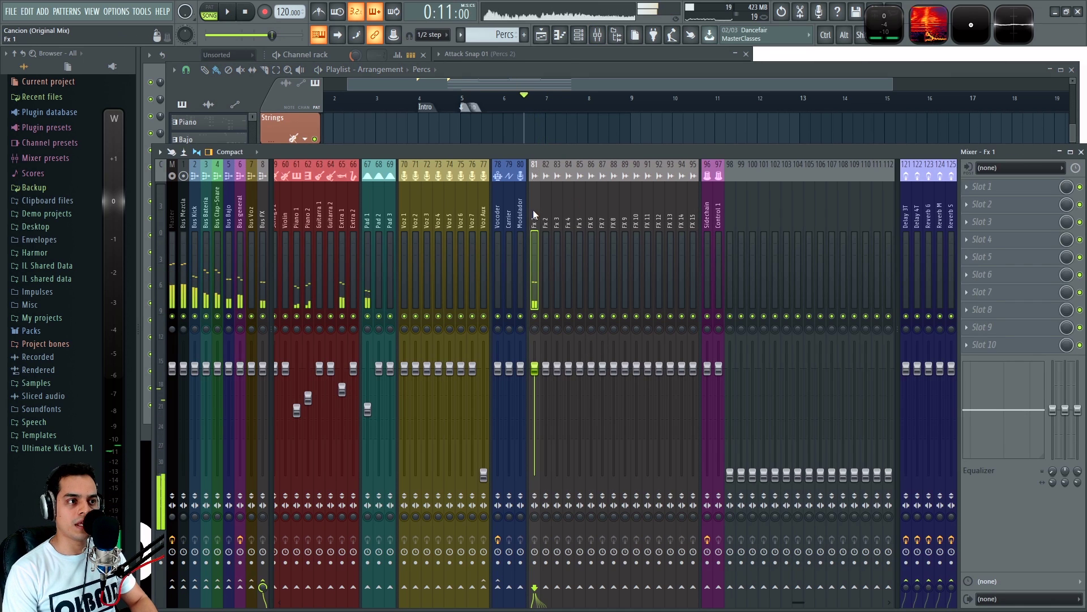
pyautogui.moveTo(534, 369); pyautogui.dragTo(534, 475)
# Step: Start playback from bar 8, within the Riser Prizmic clip, and raise the Fx 1 fader from silence by ear
pyautogui.press('F9')
pyautogui.click(619, 107)
pyautogui.click(589, 108)
pyautogui.press('space')
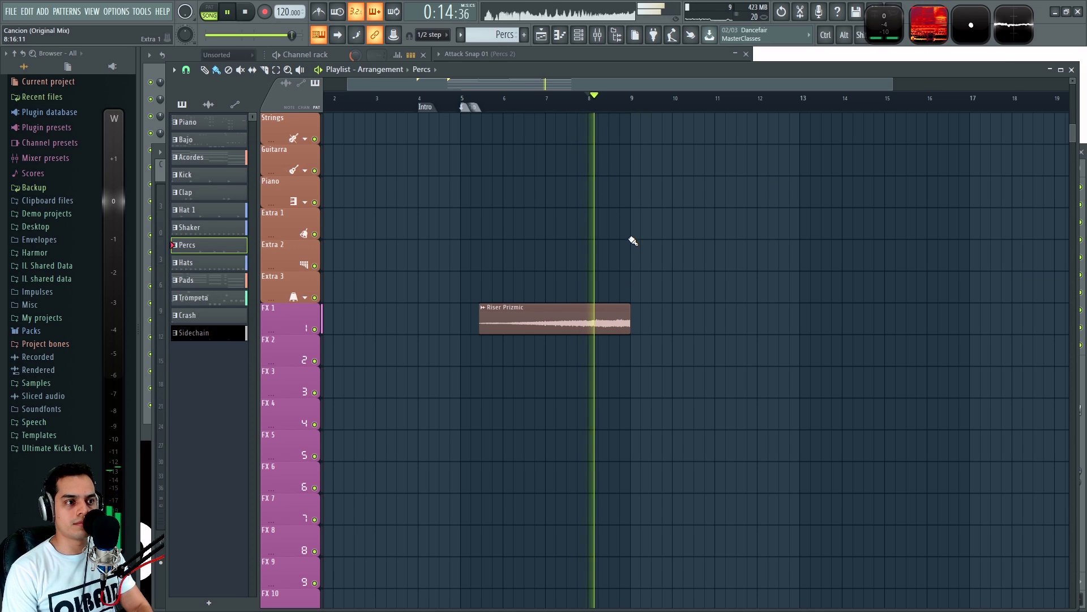
pyautogui.press('F9')
pyautogui.press('space')
pyautogui.press('space')
pyautogui.moveTo(535, 478); pyautogui.dragTo(535, 435)
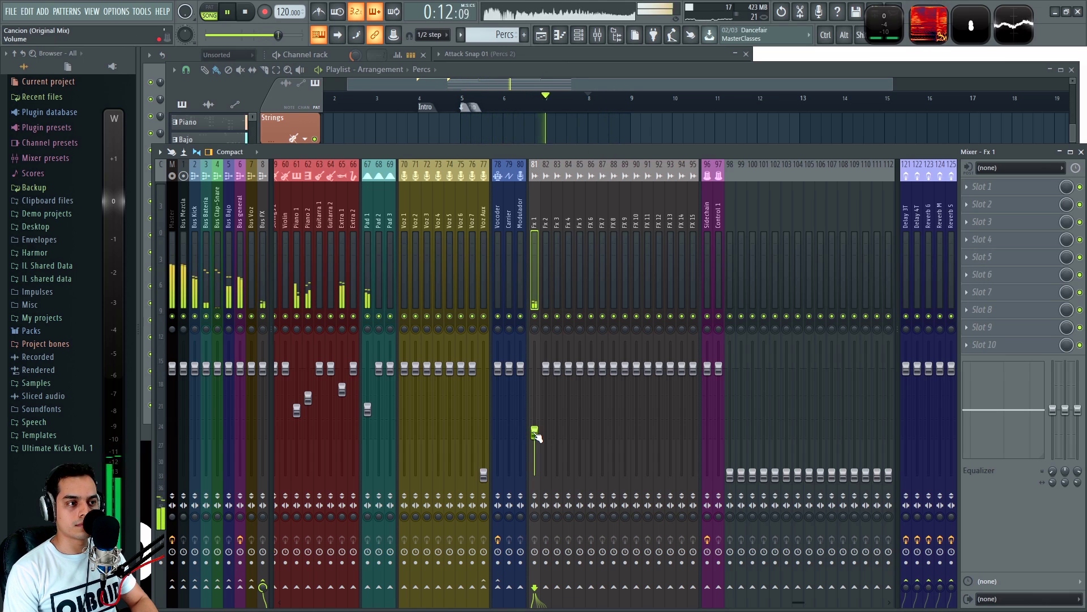
pyautogui.press('space')
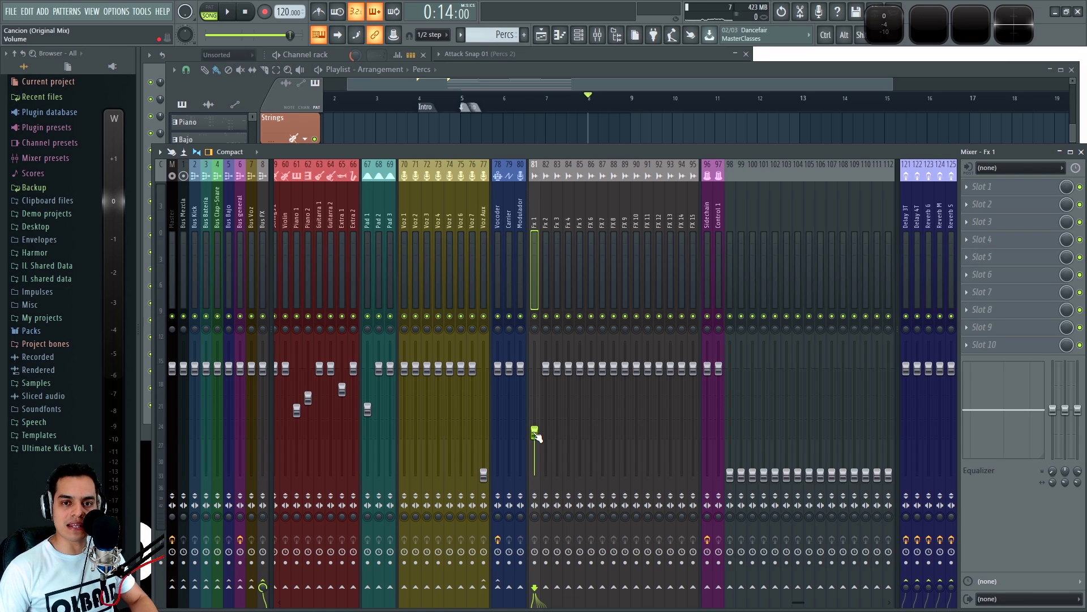
# Step: Fine-tune the Fx 1 fader to about -15.7 dB while replaying from bar 8
pyautogui.moveTo(535, 435); pyautogui.dragTo(535, 430)
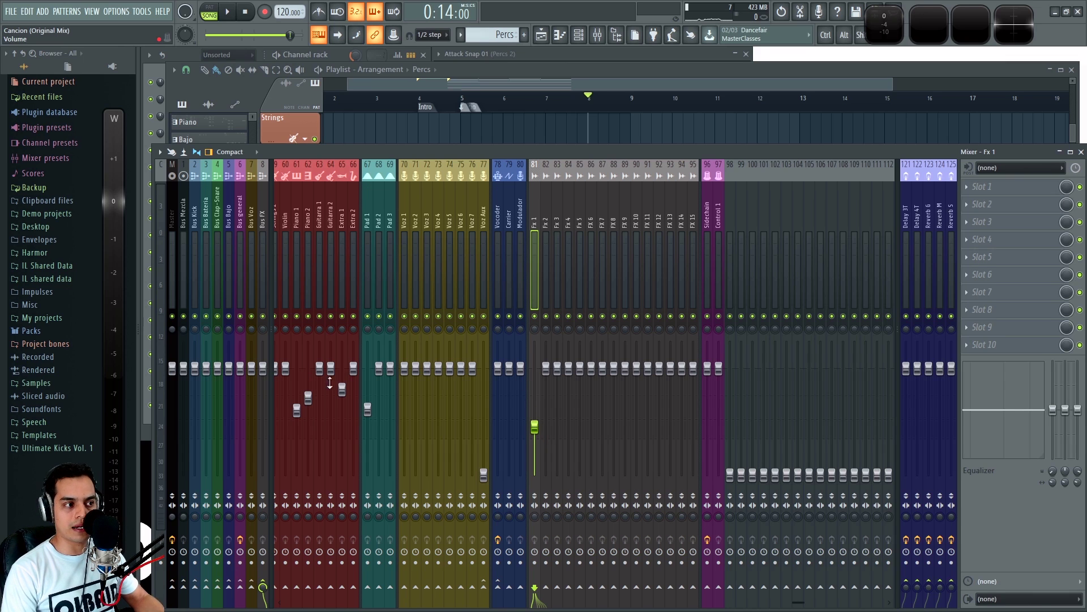
pyautogui.press('space')
pyautogui.moveTo(535, 439); pyautogui.dragTo(535, 446)
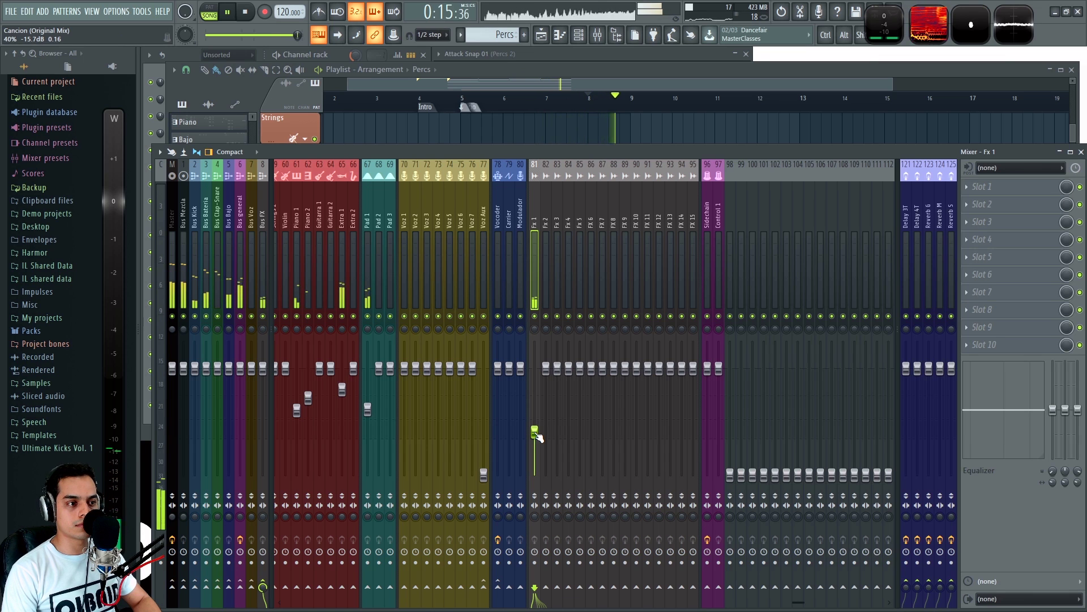
pyautogui.press('space')
# Step: Move the playhead back to bar 5 and solo the Master playlist track that holds the Sin Nivelacion clip
pyautogui.rightClick(674, 136)
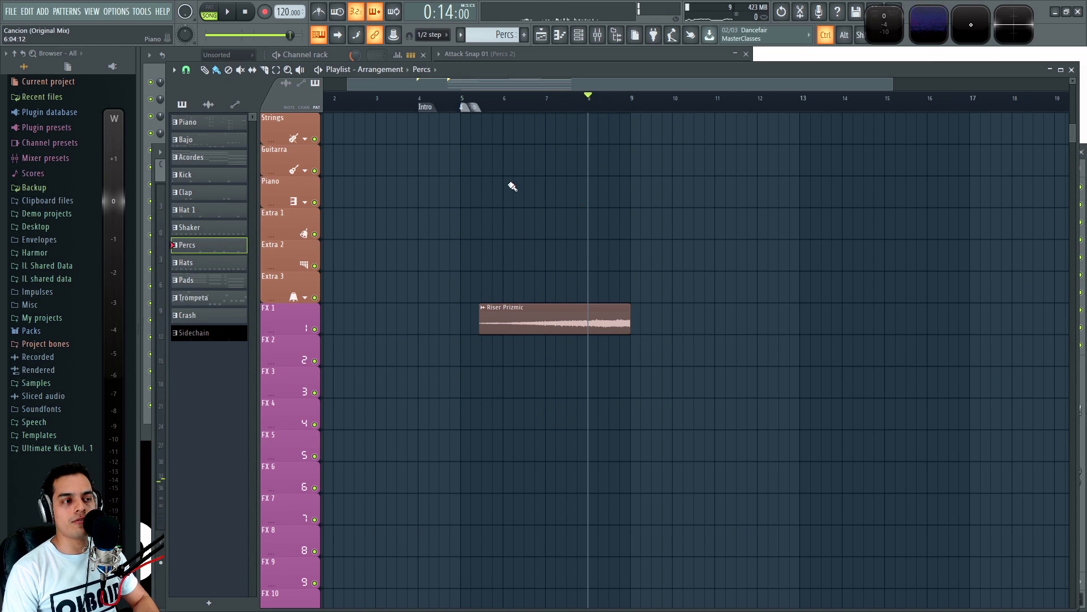
pyautogui.scroll(-2, 481, 249)
pyautogui.scroll(2, 448, 322)
pyautogui.scroll(8, 446, 332)
pyautogui.keyDown('ctrl'); pyautogui.scroll(3, 366, 260); pyautogui.keyUp('ctrl')
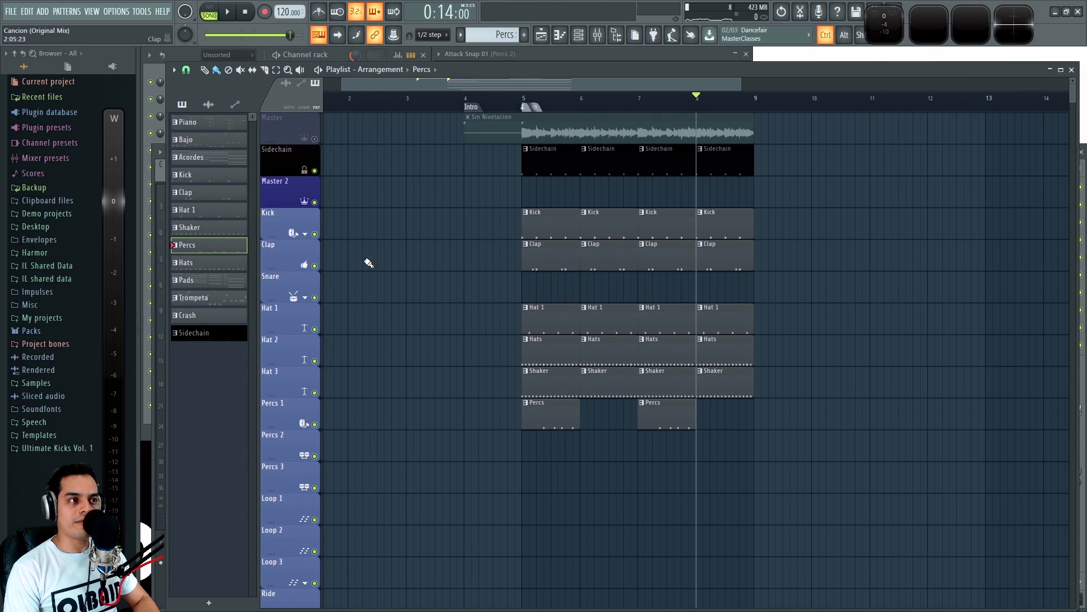
pyautogui.moveTo(455, 224); pyautogui.dragTo(445, 273)
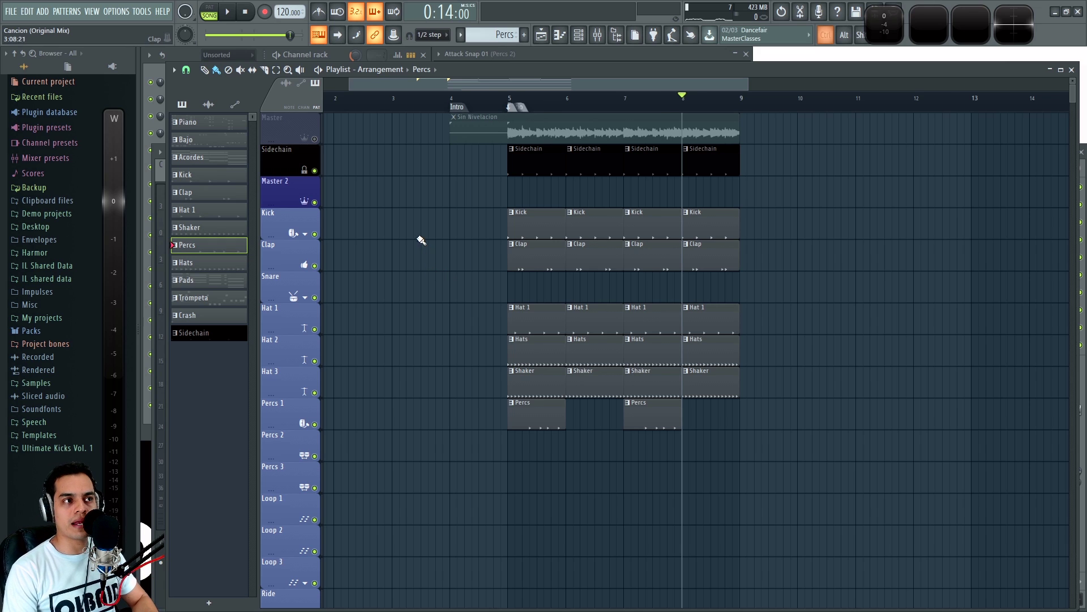
pyautogui.keyDown('ctrl'); pyautogui.scroll(-2, 422, 215); pyautogui.keyUp('ctrl')
pyautogui.keyDown('ctrl'); pyautogui.scroll(3, 436, 181); pyautogui.keyUp('ctrl')
pyautogui.click(508, 101)
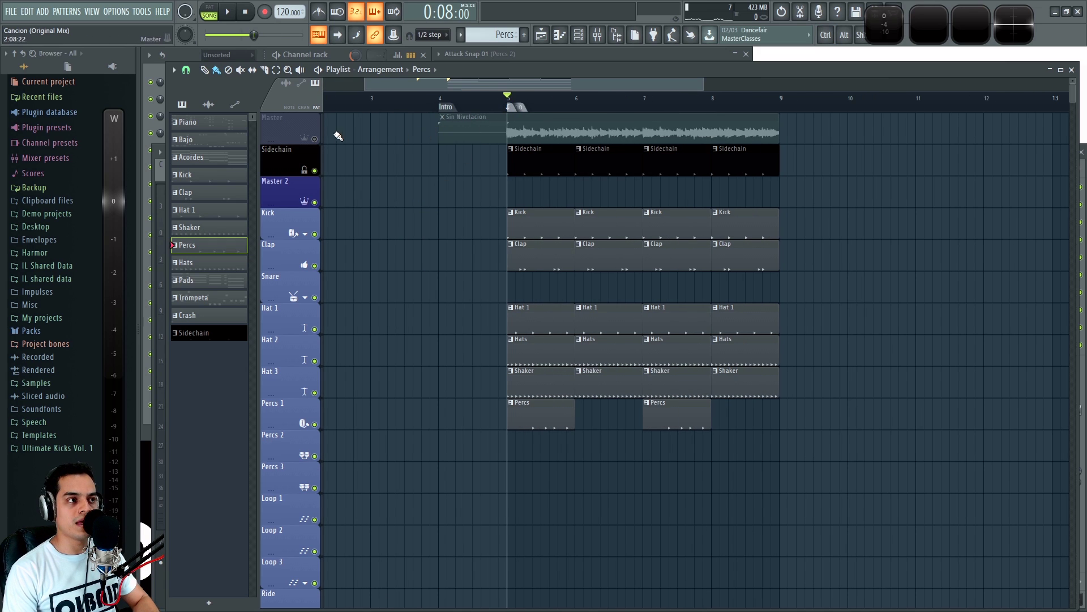
pyautogui.click(309, 130)
pyautogui.keyDown('ctrl'); pyautogui.scroll(2, 517, 194); pyautogui.keyUp('ctrl')
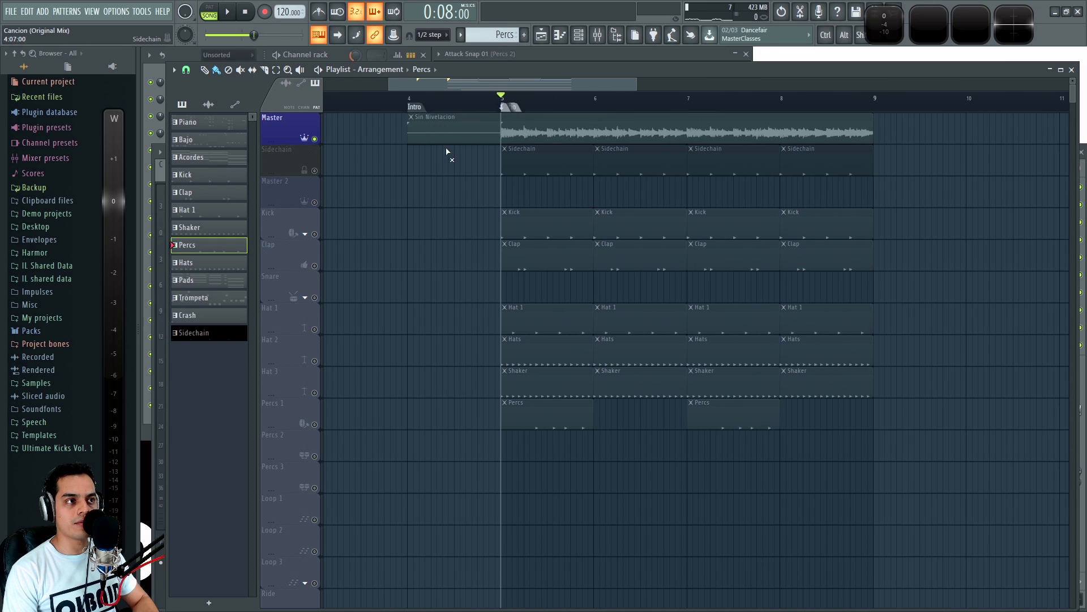
# Step: Play the soloed Sin Nivelacion clip with the Master mixer track selected to examine its output level
pyautogui.press('F9')
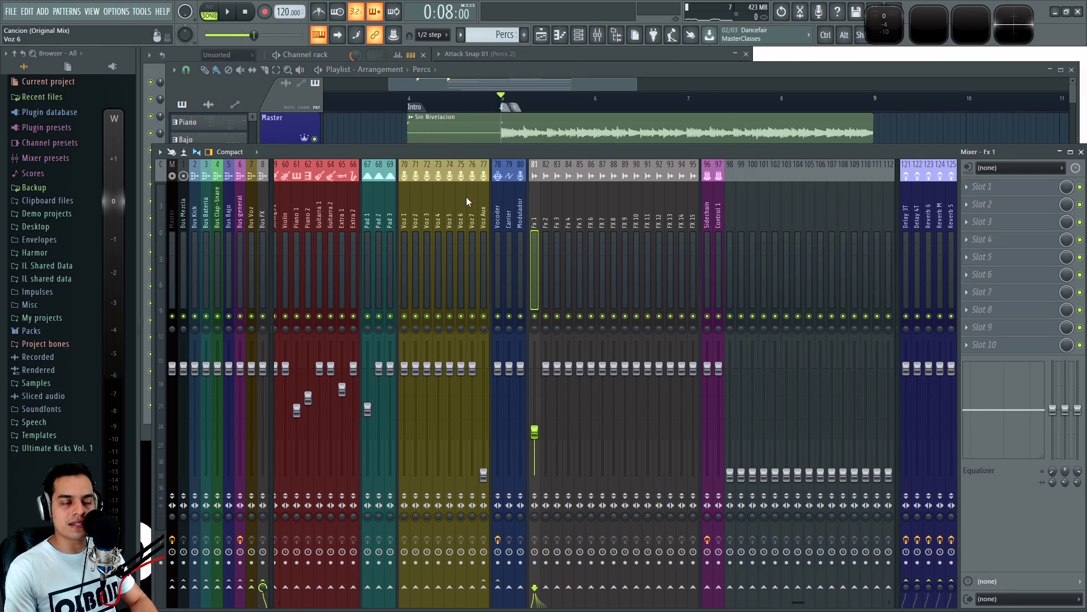
pyautogui.press('space')
pyautogui.press('space')
pyautogui.click(171, 226)
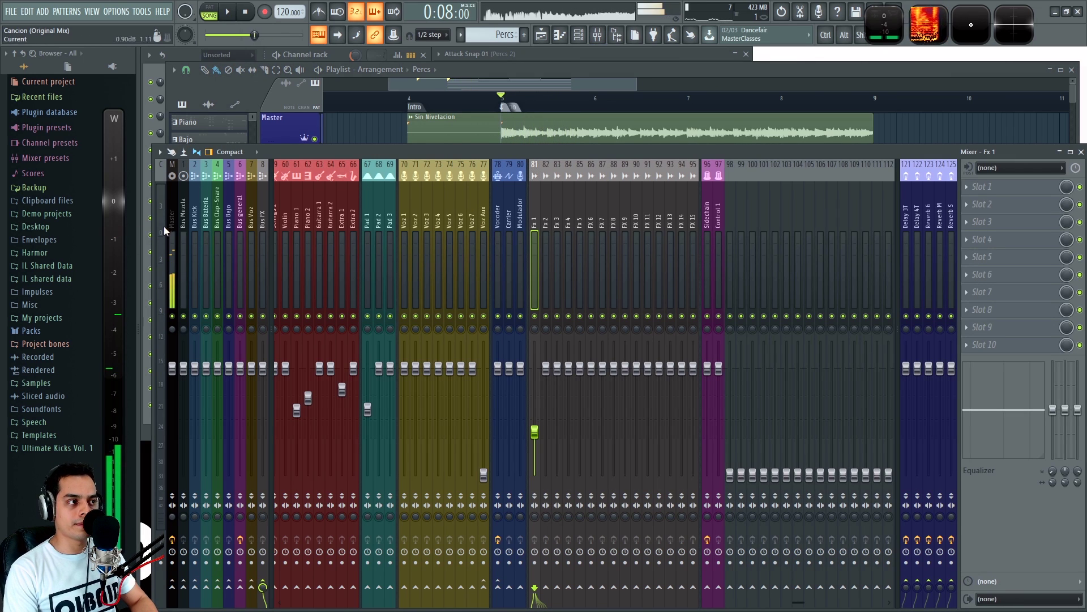
pyautogui.press('space')
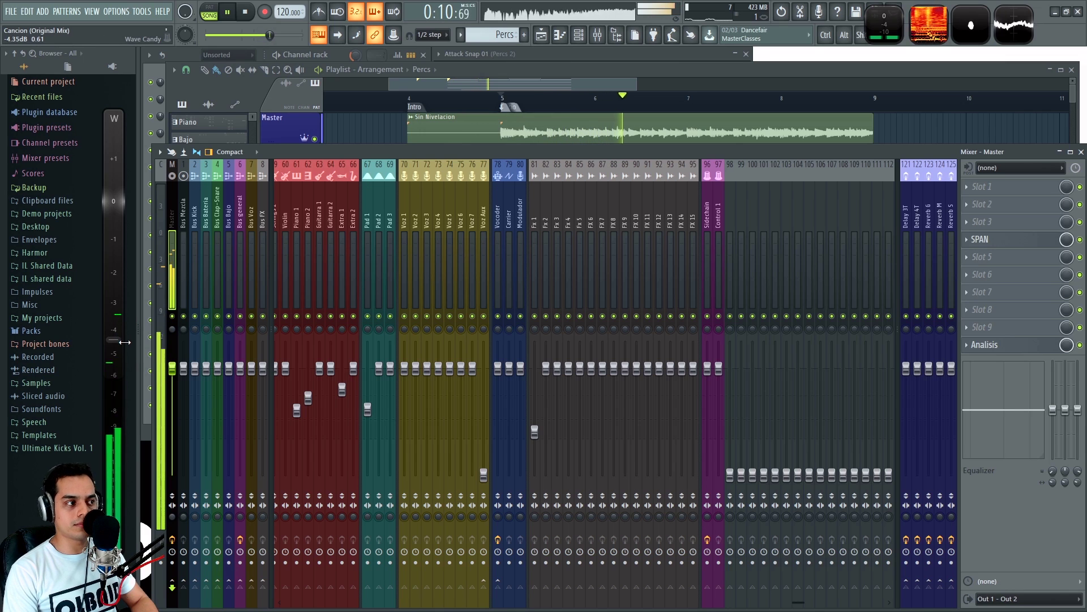
pyautogui.press('space')
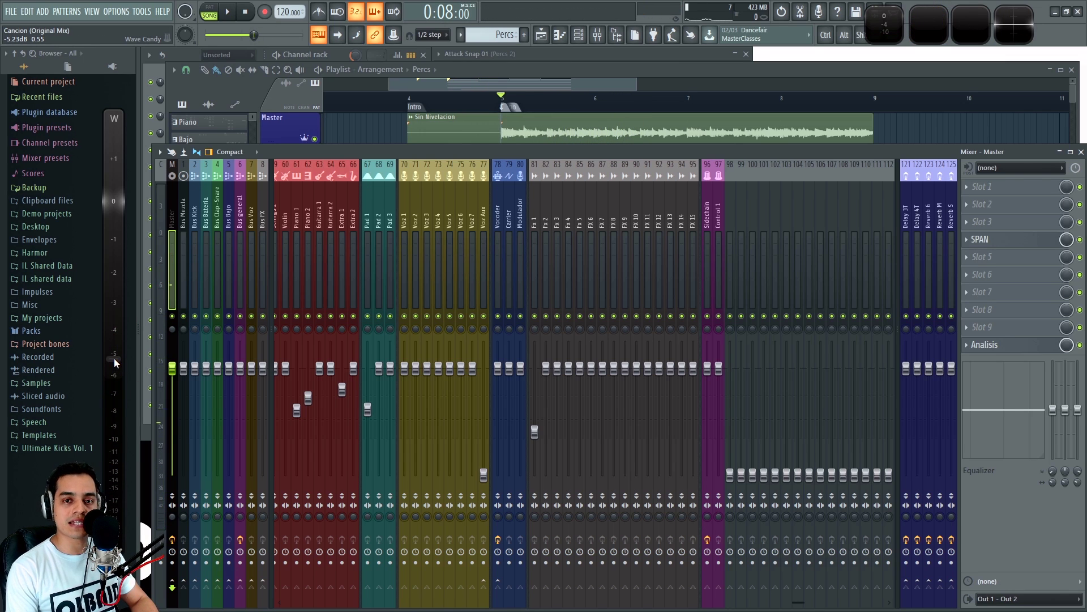
pyautogui.press('space')
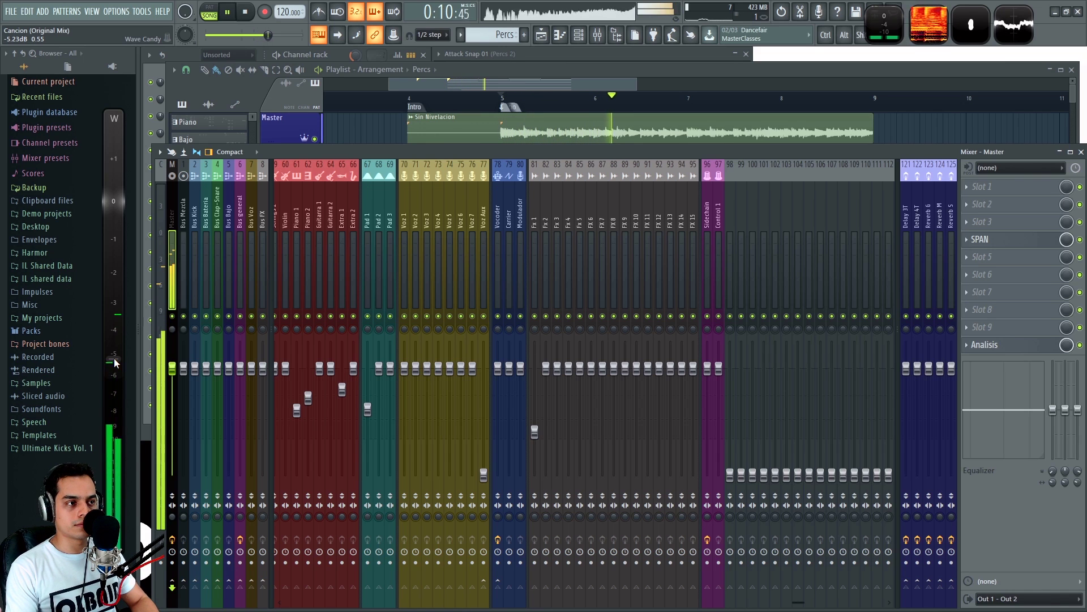
# Step: Mute the Master playlist track, restore all the other tracks, and play the balanced mix from bar 5
pyautogui.click(483, 71)
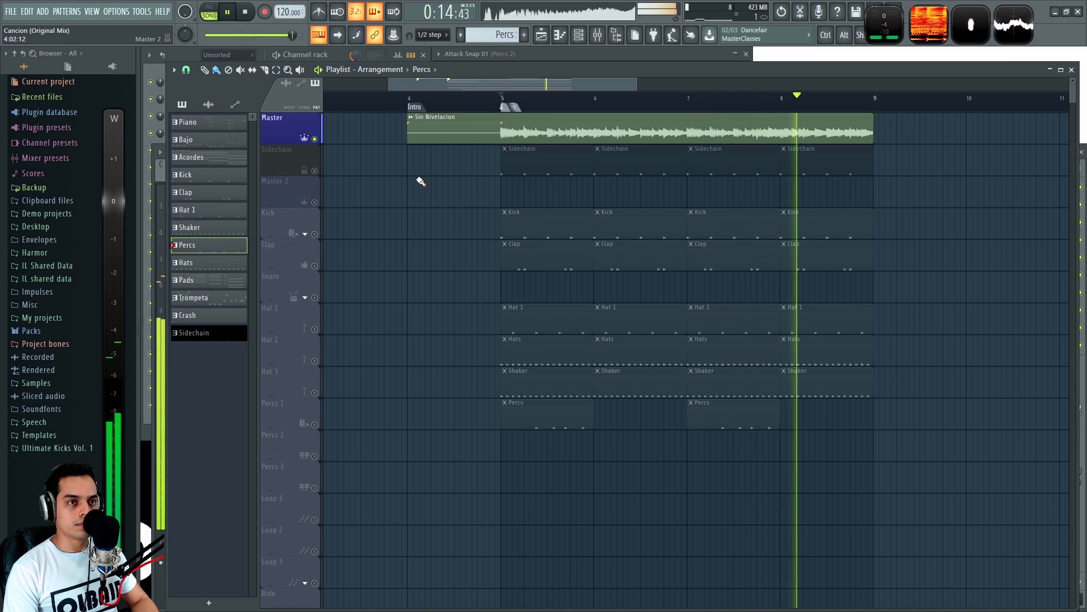
pyautogui.press('space')
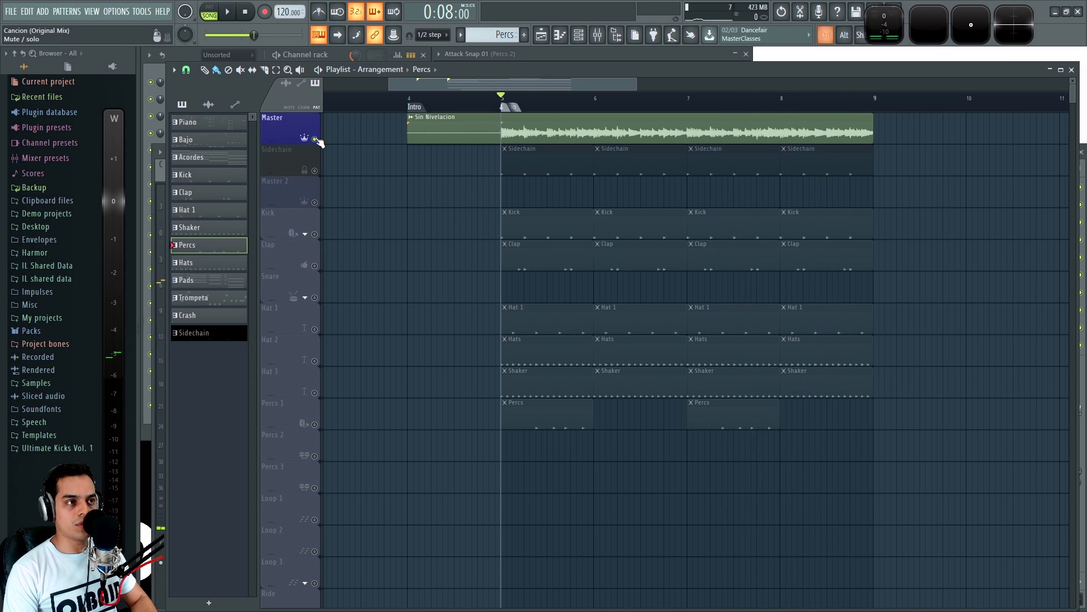
pyautogui.click(314, 138)
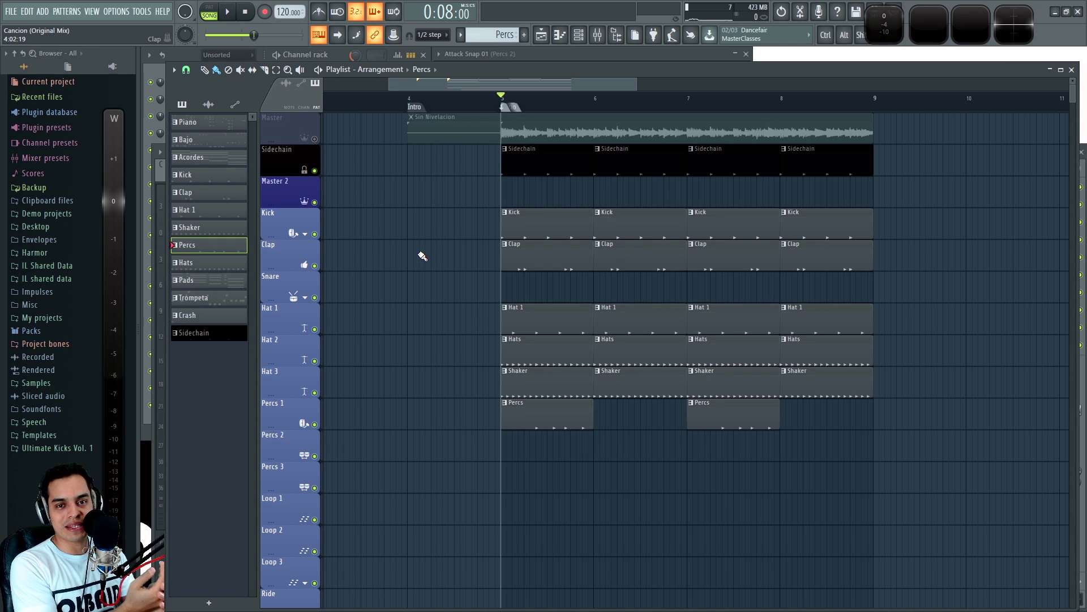
pyautogui.press('space')
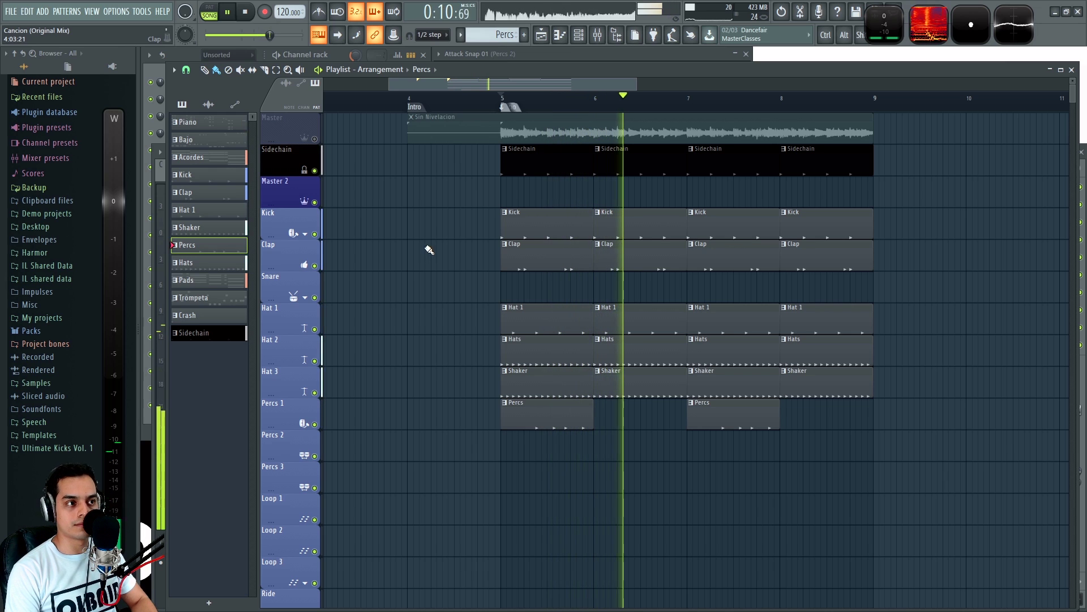
pyautogui.scroll(-3, 504, 294)
pyautogui.moveTo(508, 295); pyautogui.dragTo(481, 292)
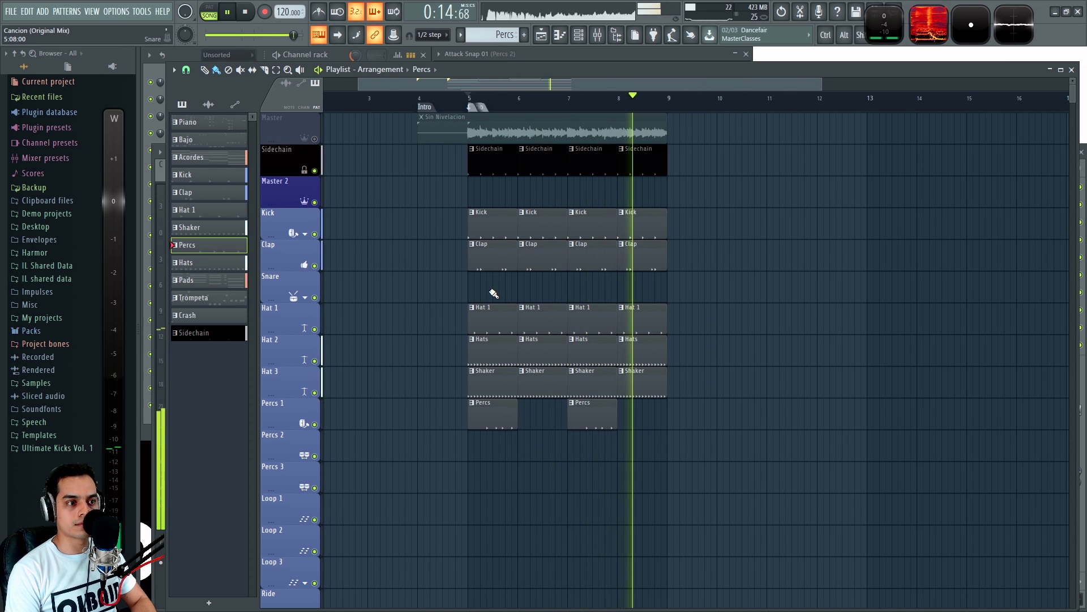
# Step: Solo the Master playlist track again and lower the Sin Nivelacion clip's volume in its channel settings
pyautogui.rightClick(315, 139)
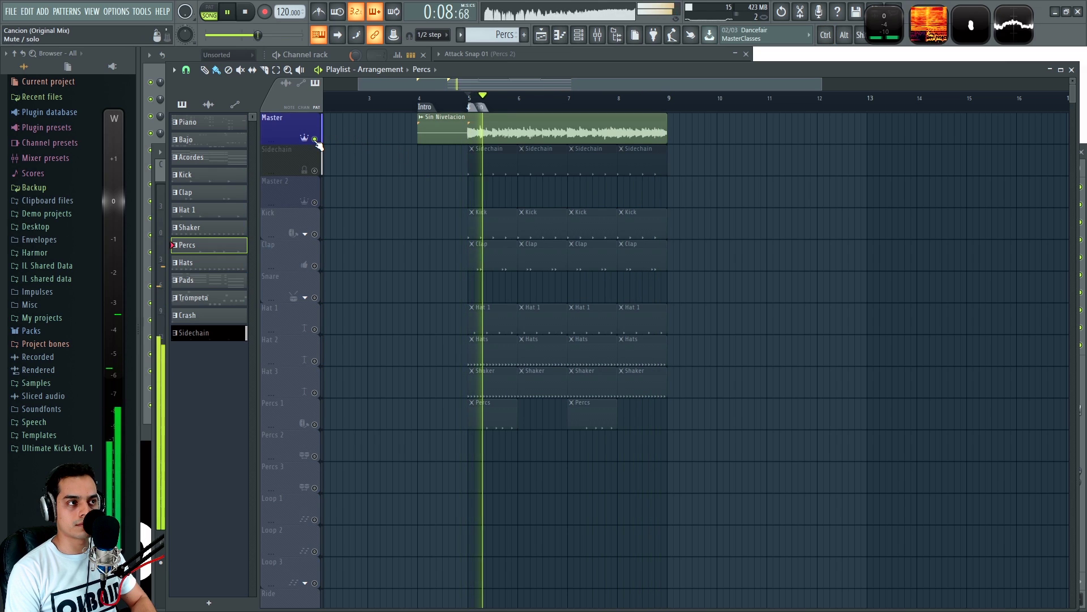
pyautogui.press('space')
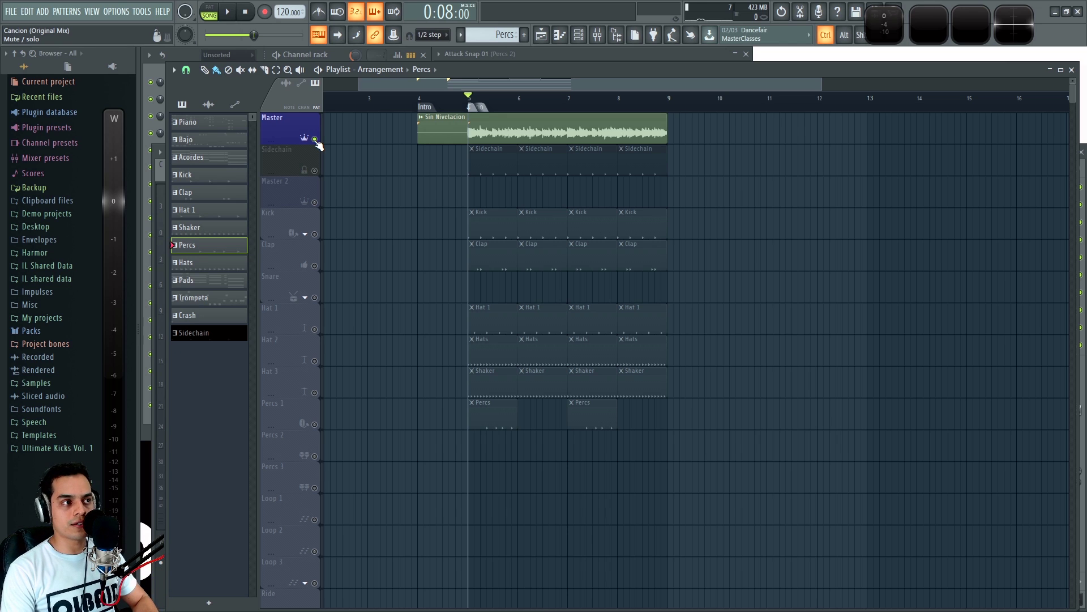
pyautogui.doubleClick(487, 135)
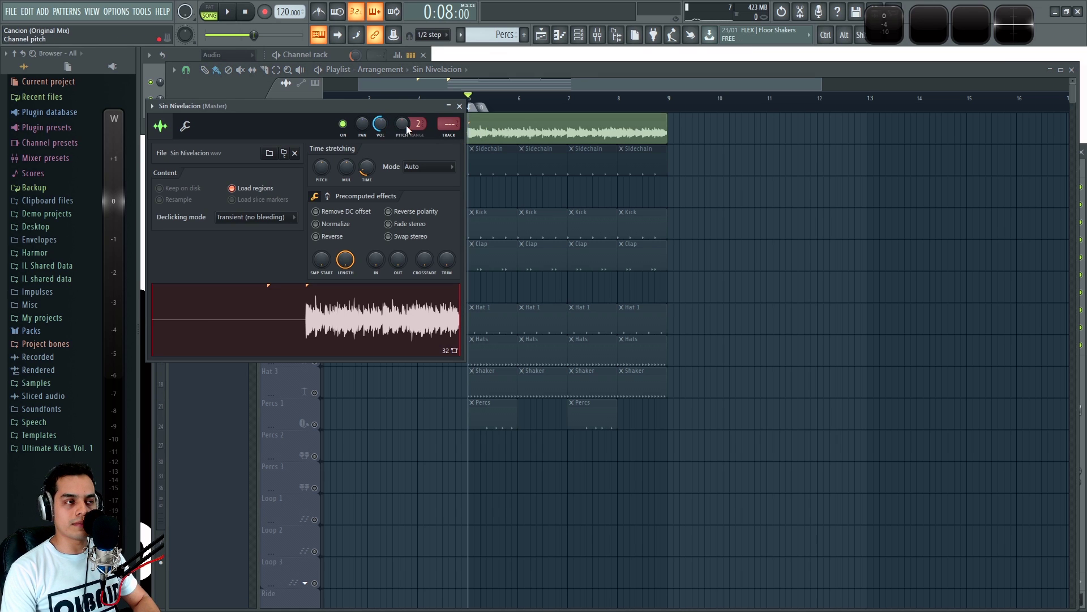
pyautogui.click(459, 106)
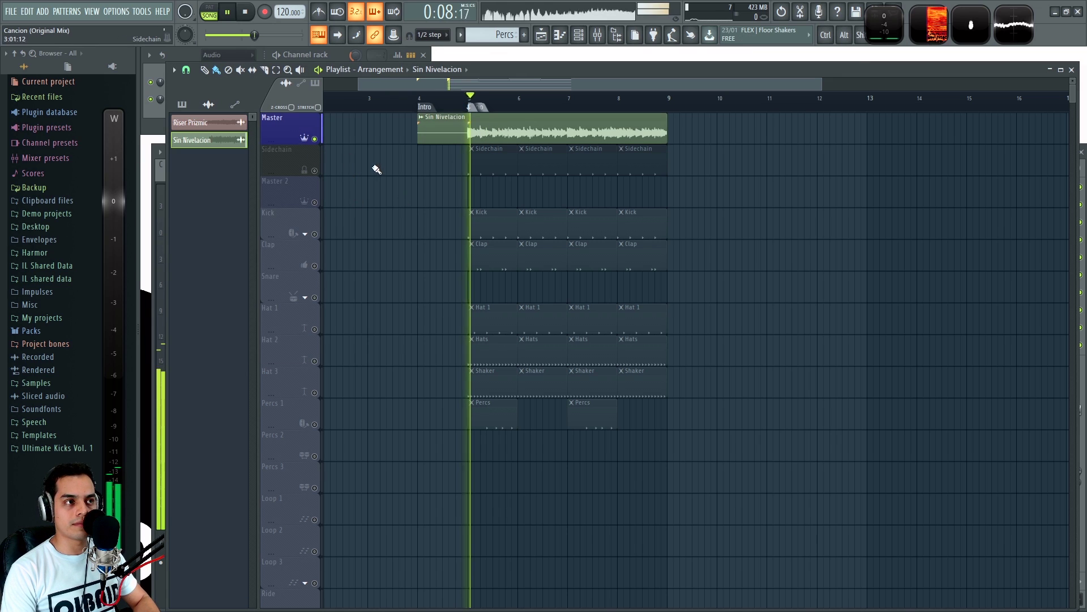
# Step: Alternate between the balanced tracks and the soloed Sin Nivelacion clip to compare them, and bring the mixer back up
pyautogui.keyDown('ctrl'); pyautogui.click(316, 138); pyautogui.keyUp('ctrl')
pyautogui.click(315, 139)
pyautogui.press('space')
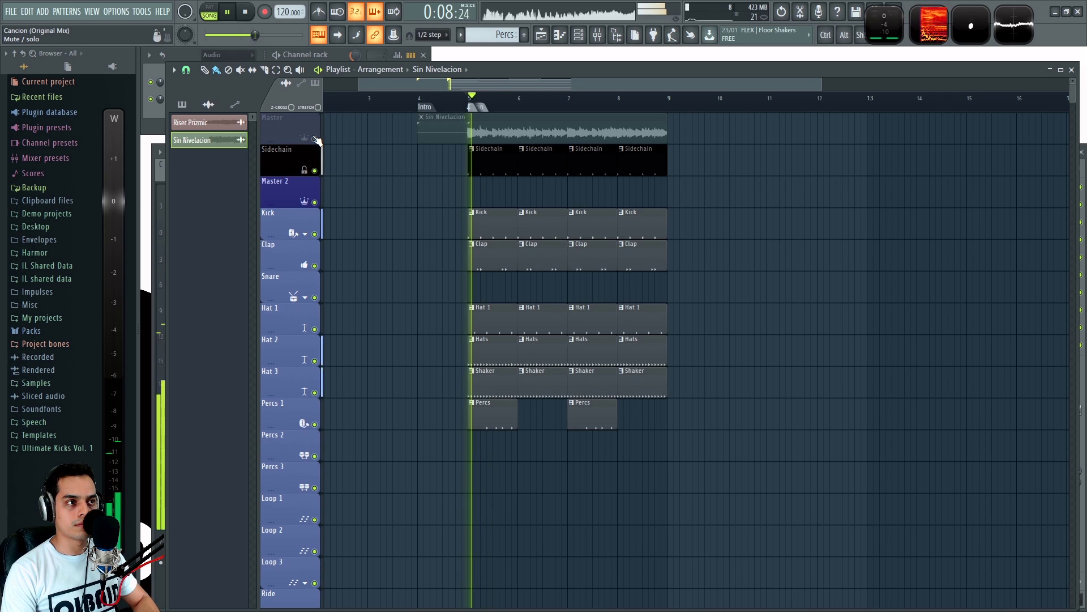
pyautogui.press('space')
pyautogui.keyDown('ctrl'); pyautogui.click(316, 139); pyautogui.keyUp('ctrl')
pyautogui.press('space')
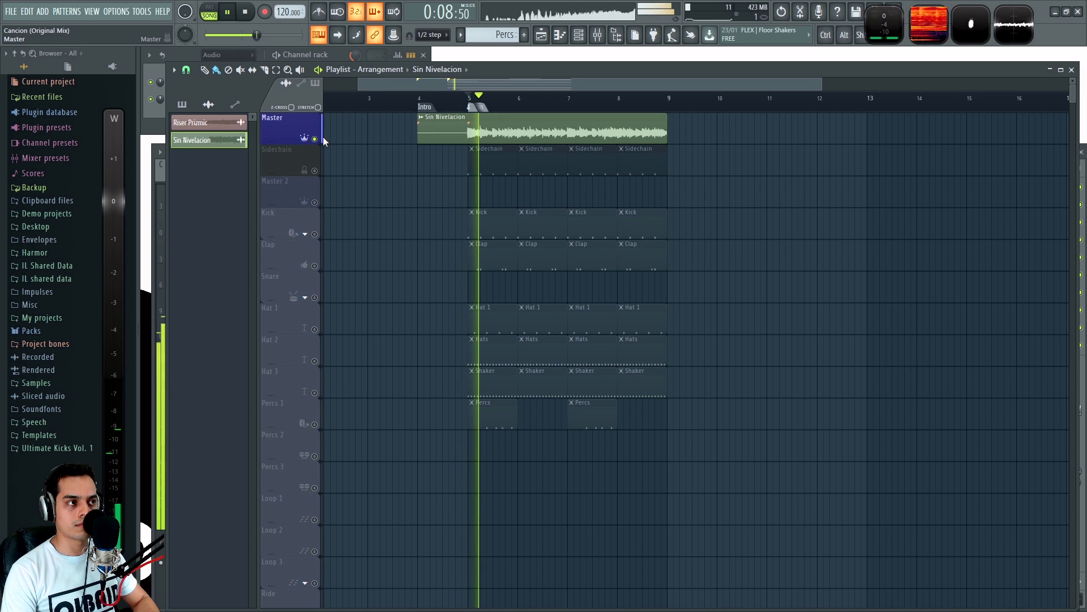
pyautogui.press('space')
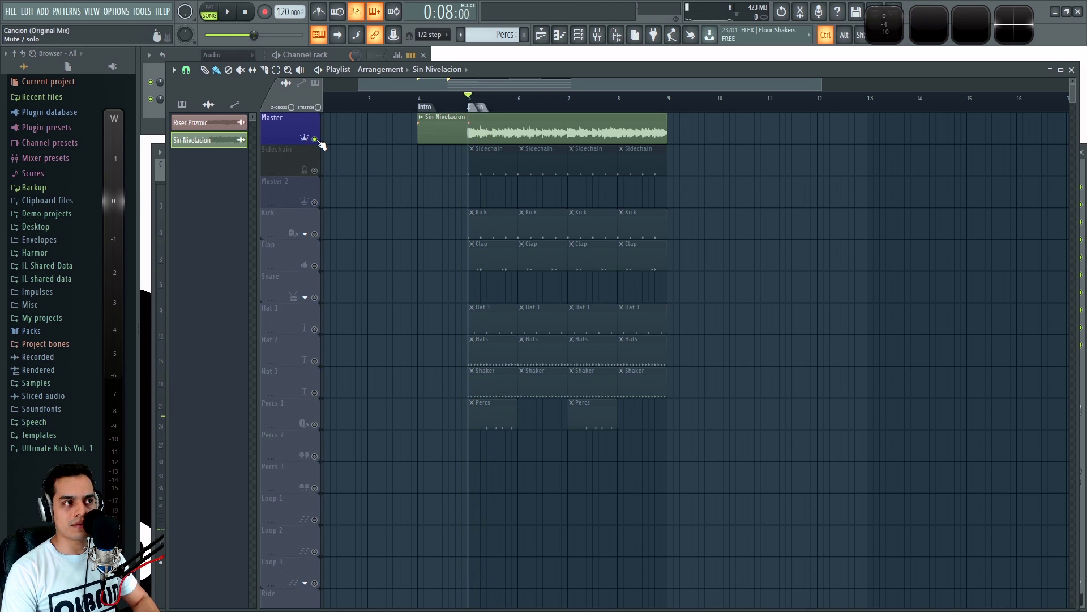
pyautogui.keyDown('ctrl'); pyautogui.click(316, 139); pyautogui.keyUp('ctrl')
pyautogui.keyDown('ctrl'); pyautogui.click(316, 140); pyautogui.keyUp('ctrl')
pyautogui.press('F9')
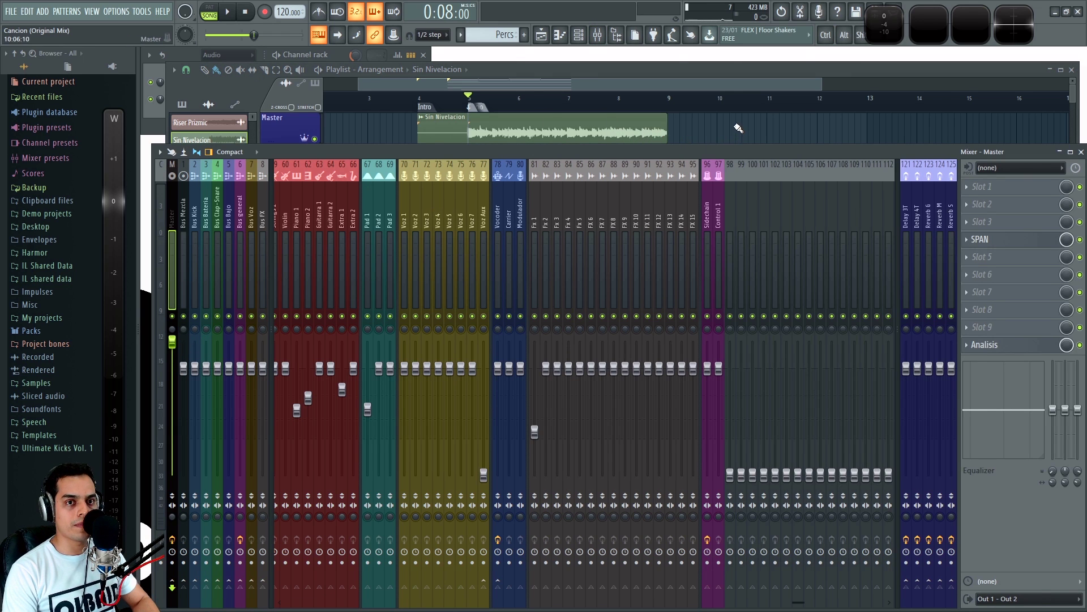
# Step: Hide the mixer and switch playback from the balanced tracks to the soloed Sin Nivelacion clip and back to compare them
pyautogui.press('F9')
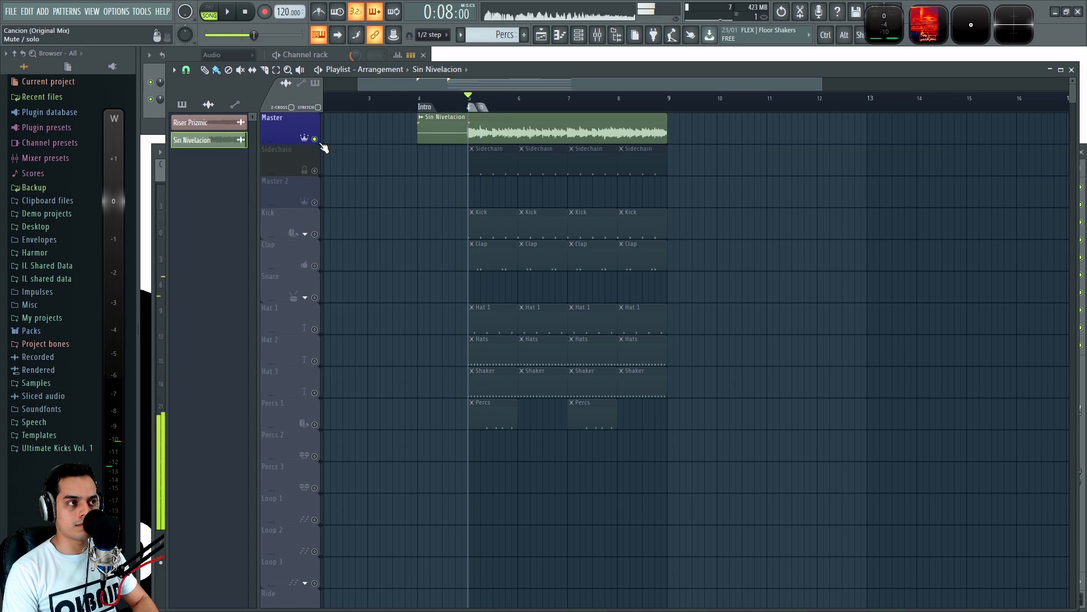
pyautogui.click(316, 140)
pyautogui.press('space')
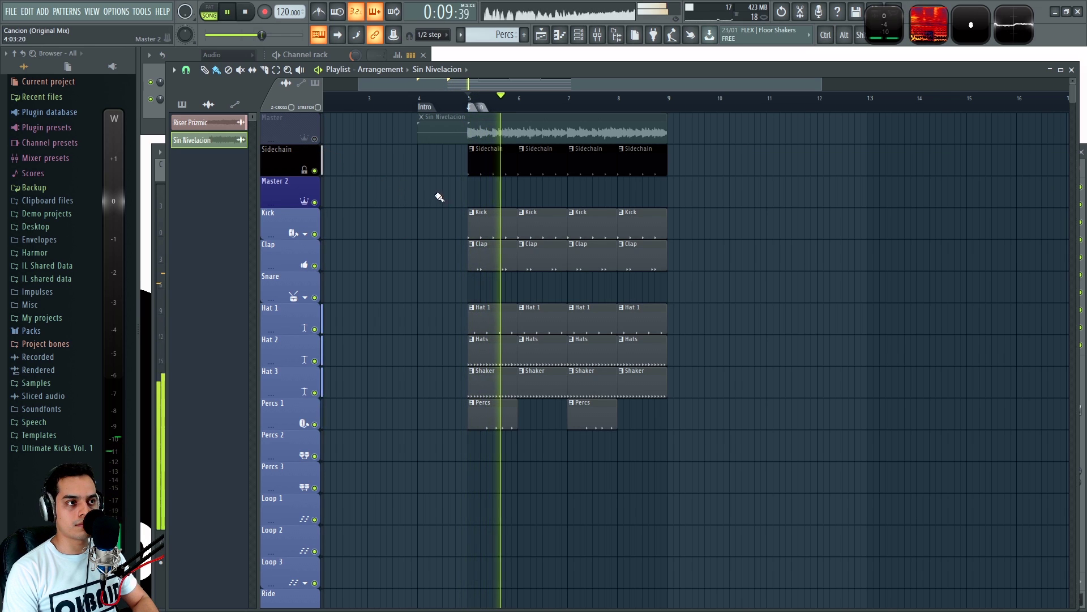
pyautogui.hscroll(1, 473, 196)
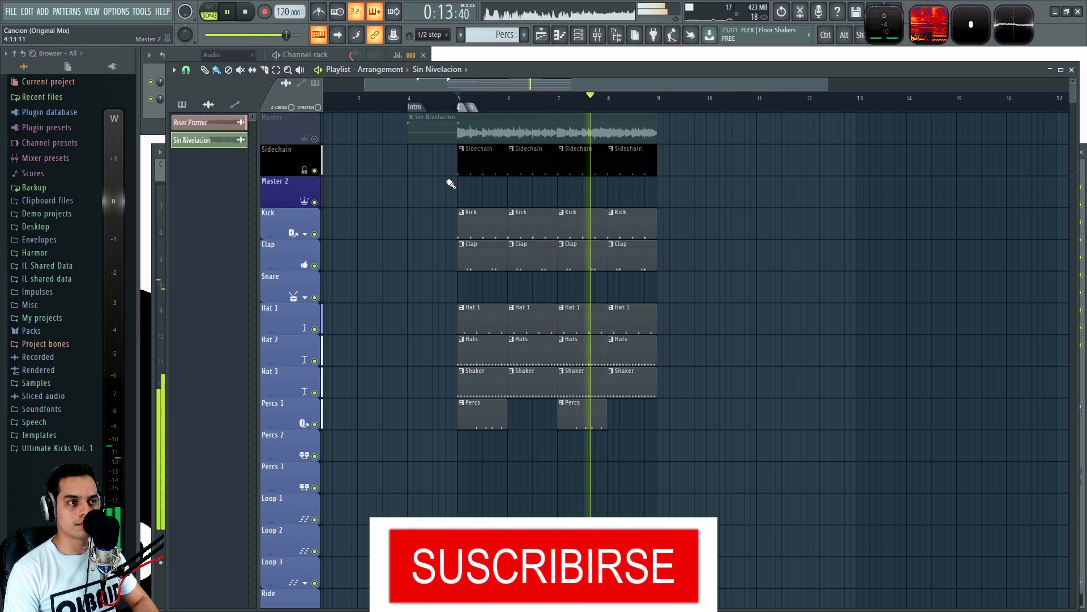
pyautogui.keyDown('ctrl'); pyautogui.click(316, 140); pyautogui.keyUp('ctrl')
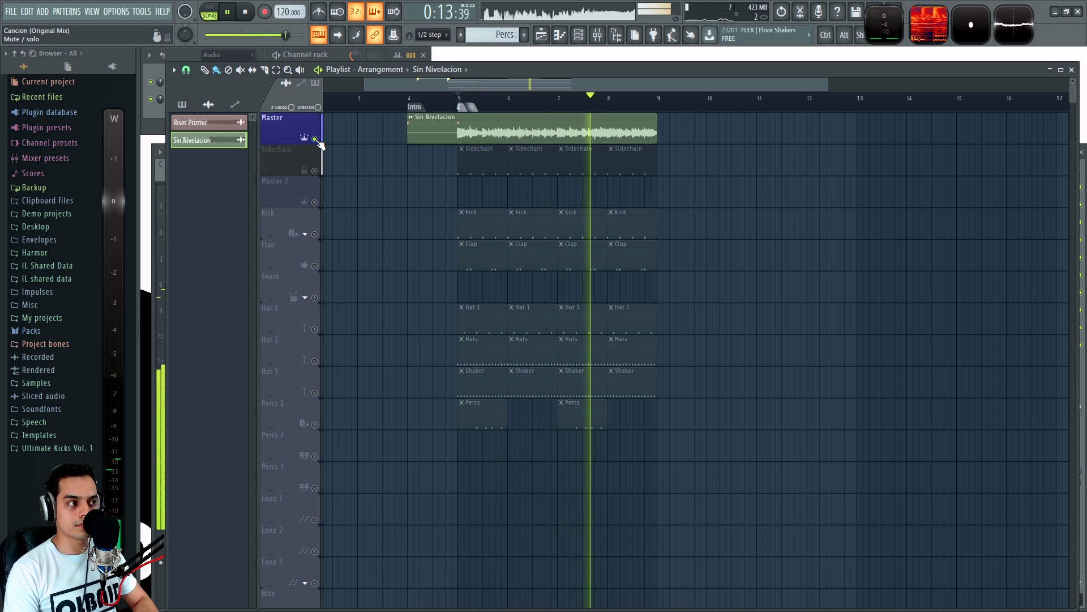
pyautogui.click(315, 140)
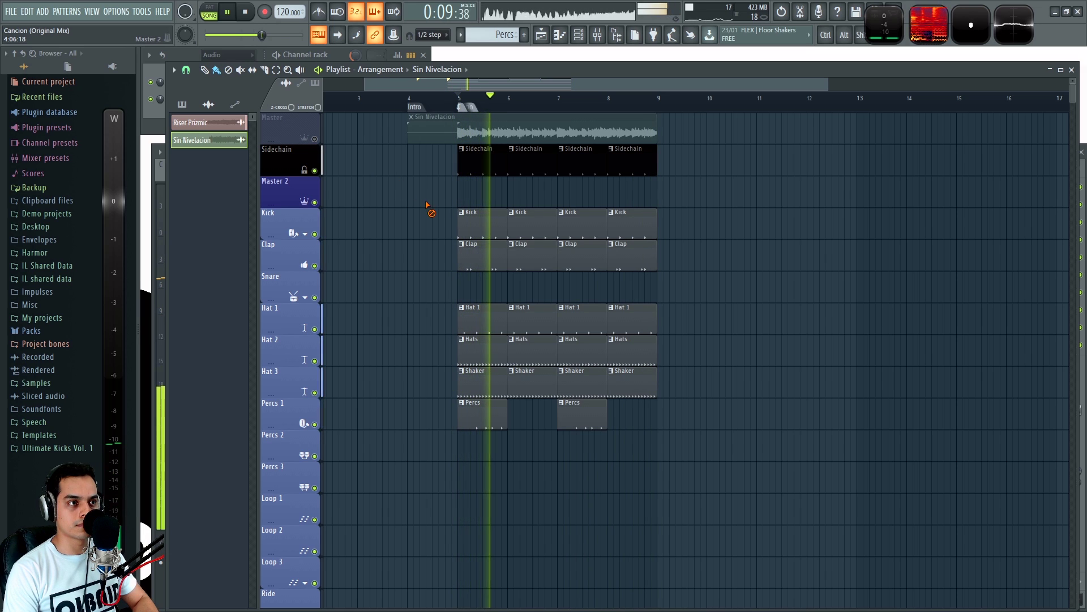
pyautogui.press('space')
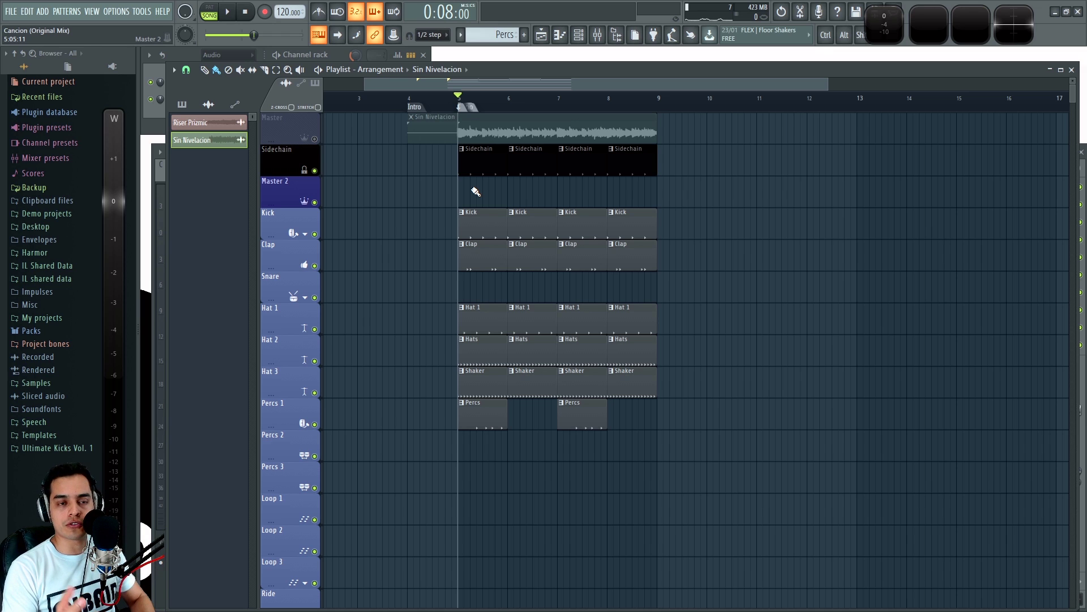
# Step: Replay the balanced mix from bar 5 in short passages with the Master playlist track muted to examine its levels
pyautogui.press('space')
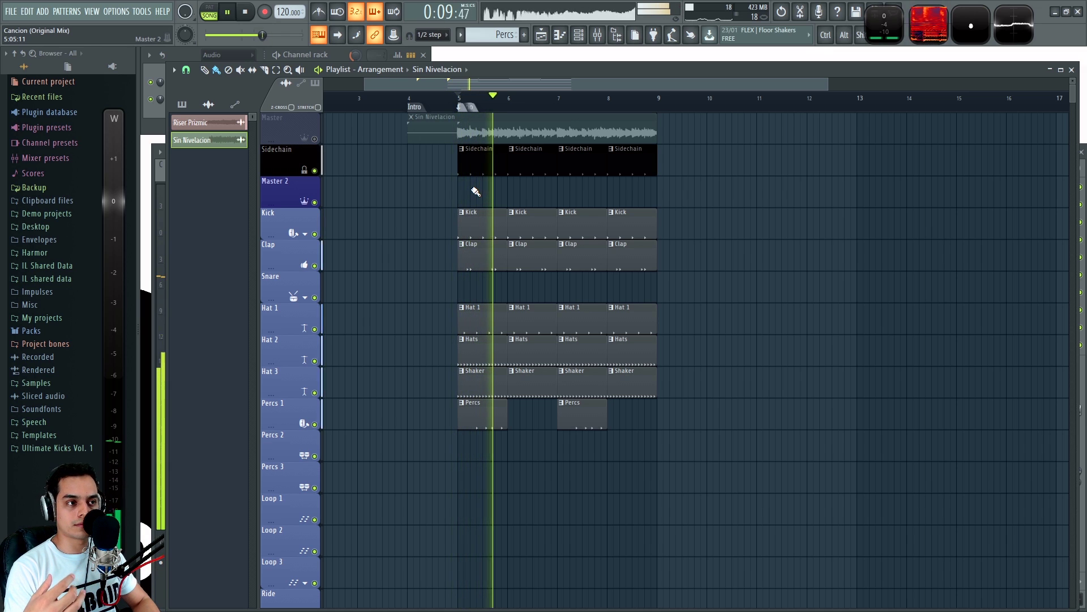
pyautogui.press('space')
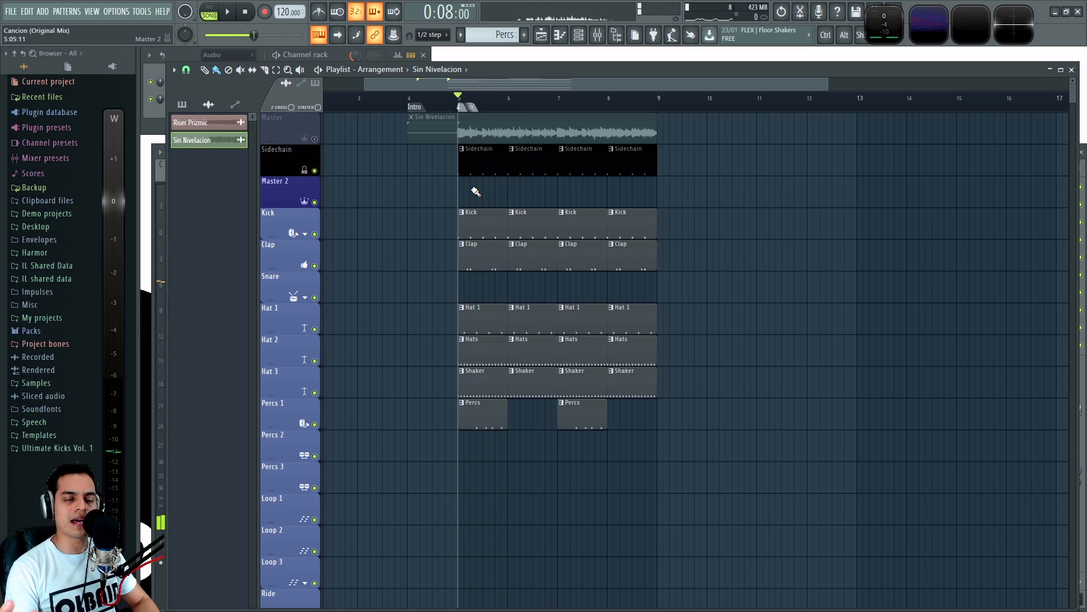
pyautogui.press('space')
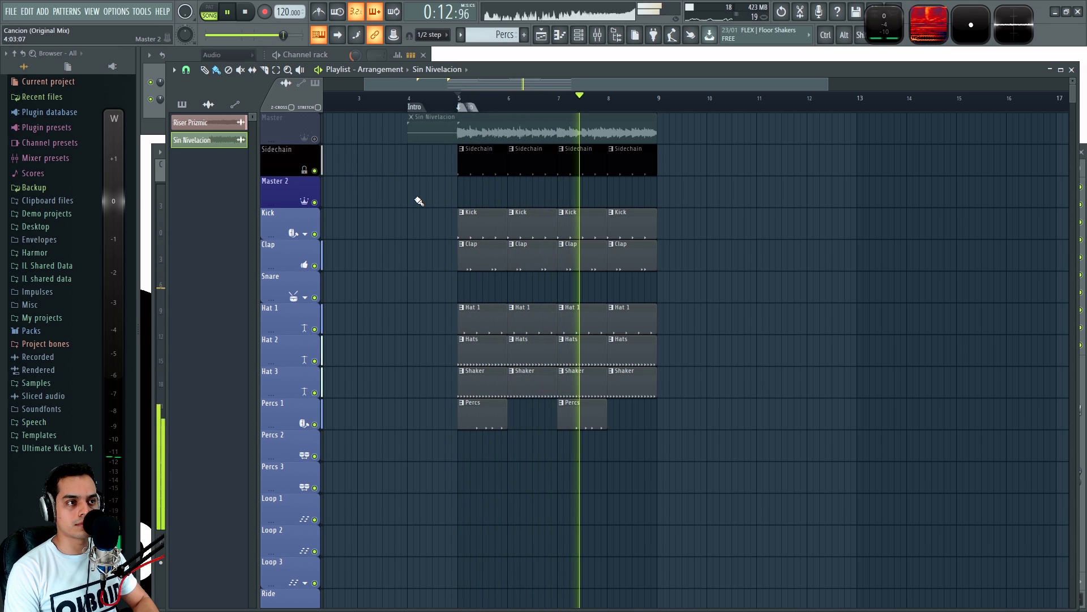
pyautogui.press('space')
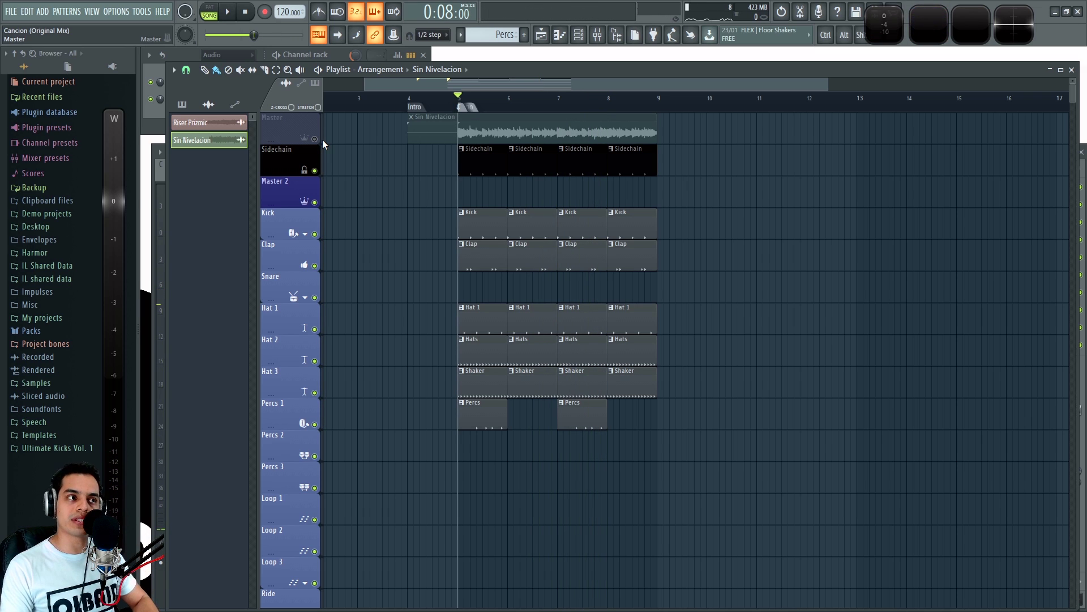
# Step: Solo the Master playlist track and replay the beginning of the Sin Nivelacion clip several times to judge its balance
pyautogui.keyDown('ctrl'); pyautogui.click(316, 140); pyautogui.keyUp('ctrl')
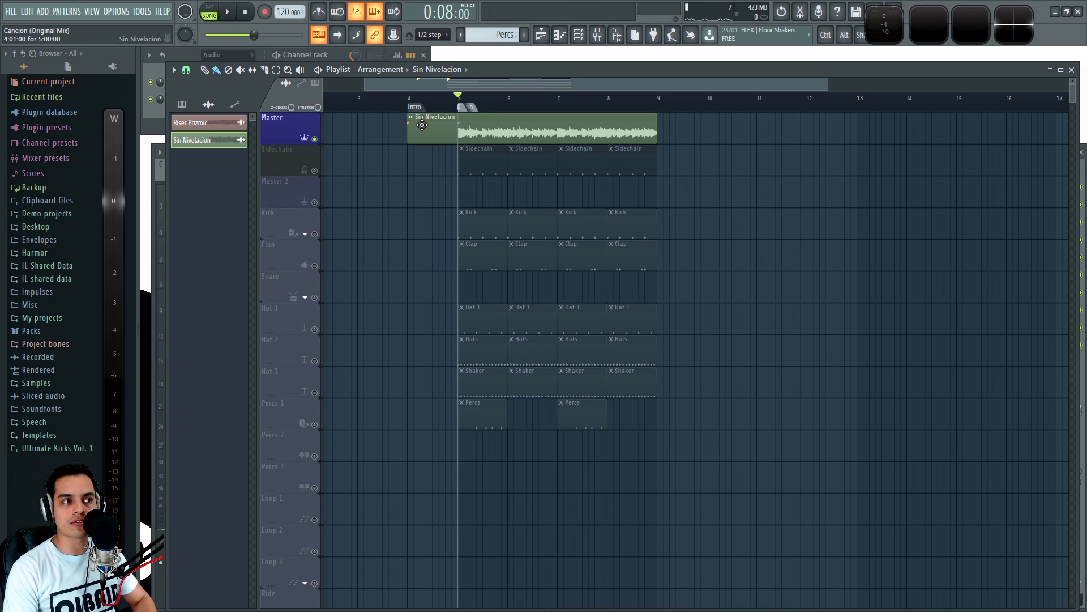
pyautogui.press('space')
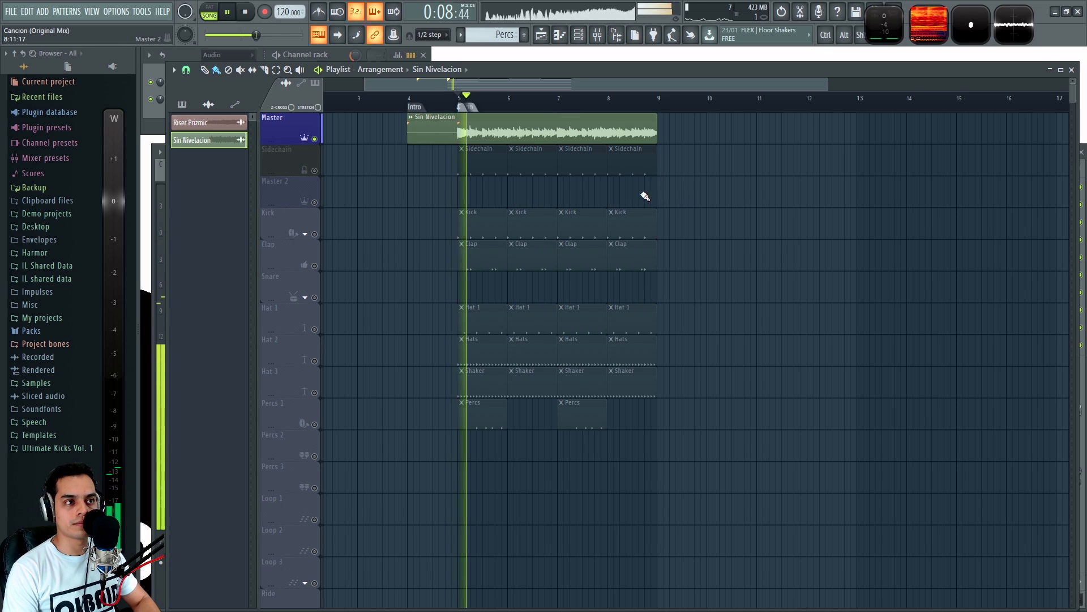
pyautogui.press('space')
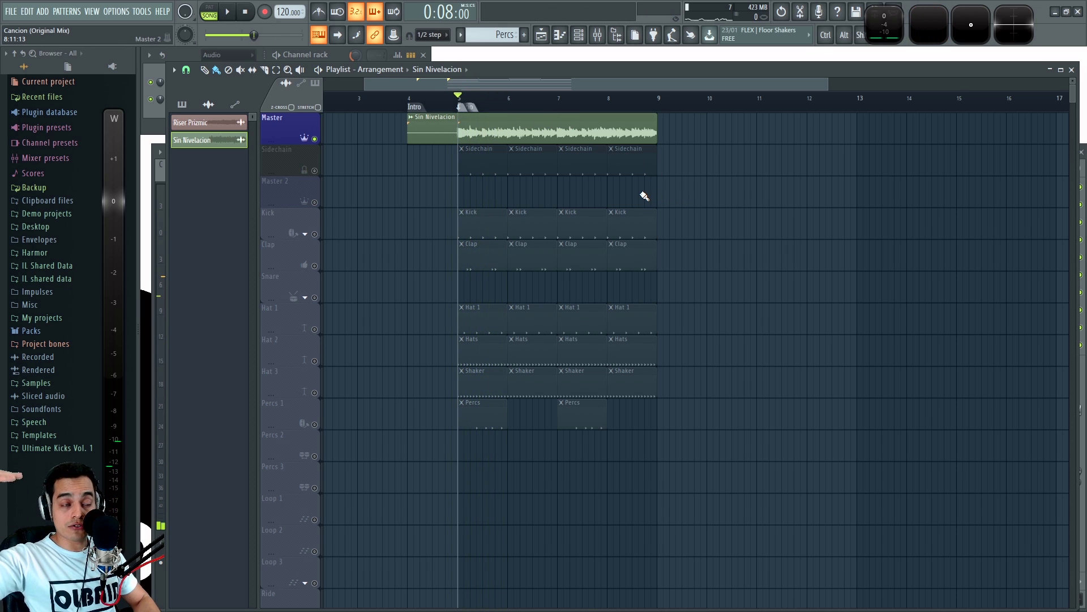
pyautogui.press('space')
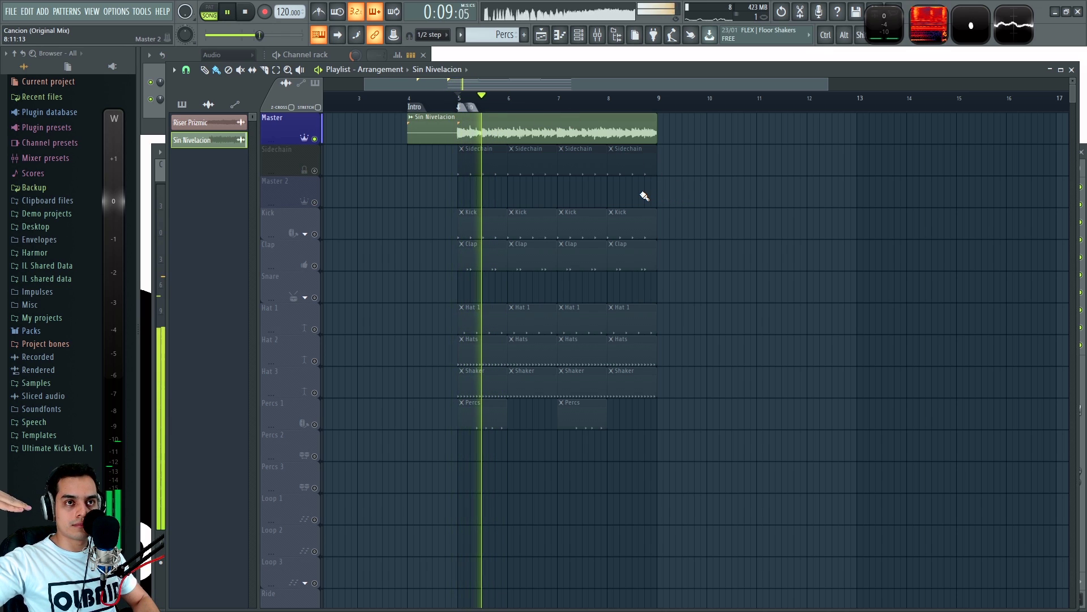
pyautogui.press('space')
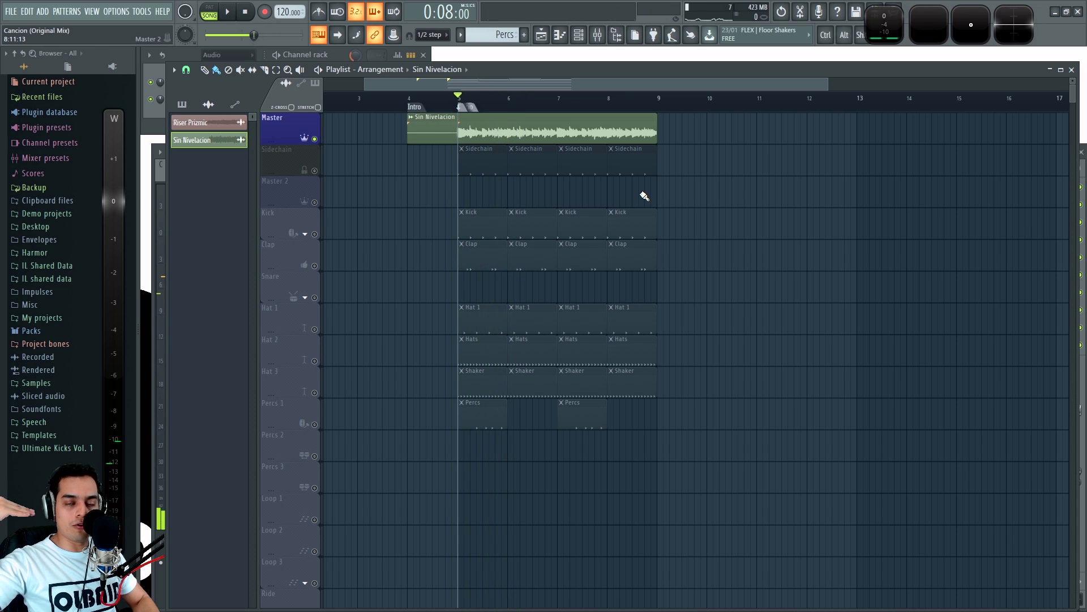
pyautogui.press('space')
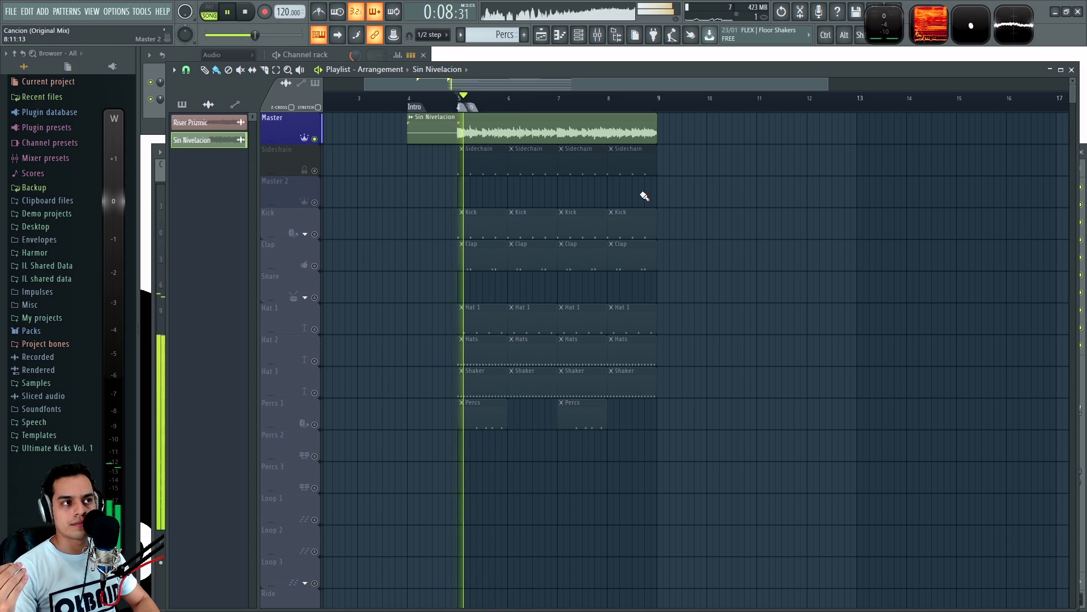
pyautogui.press('space')
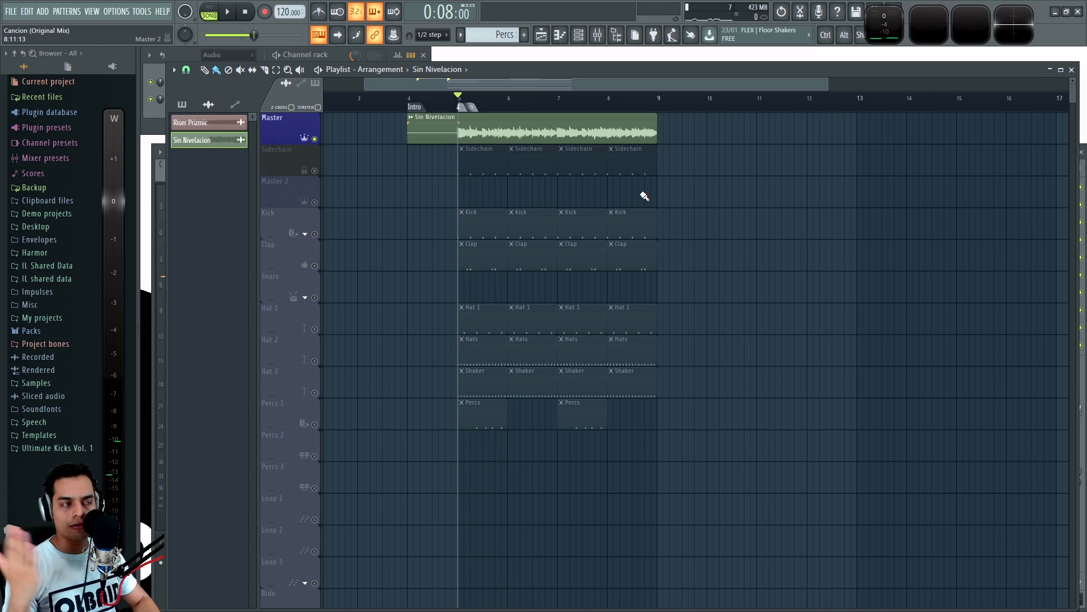
pyautogui.press('space')
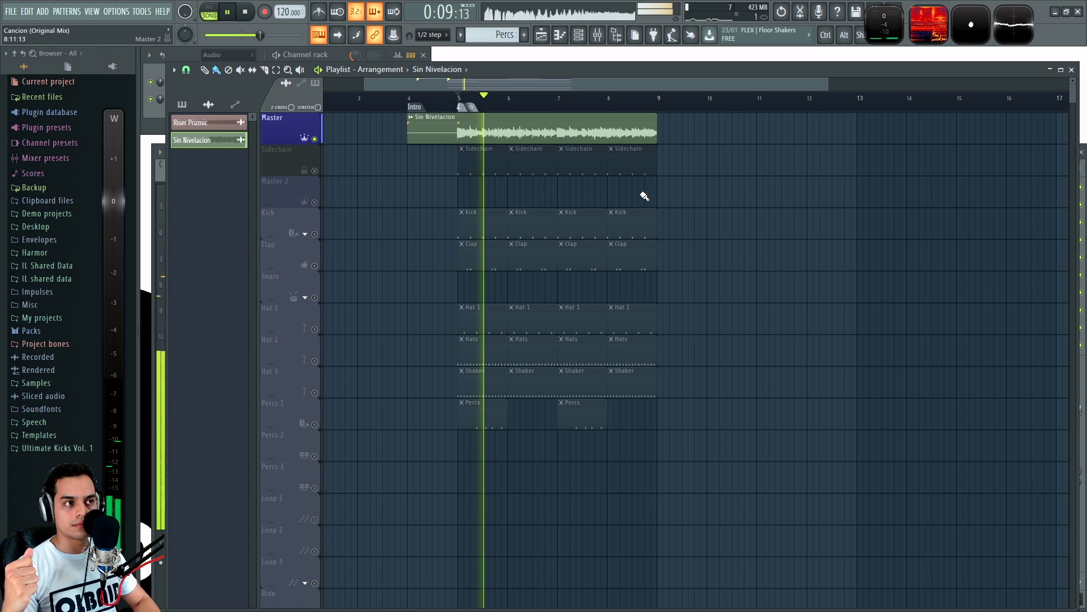
pyautogui.press('space')
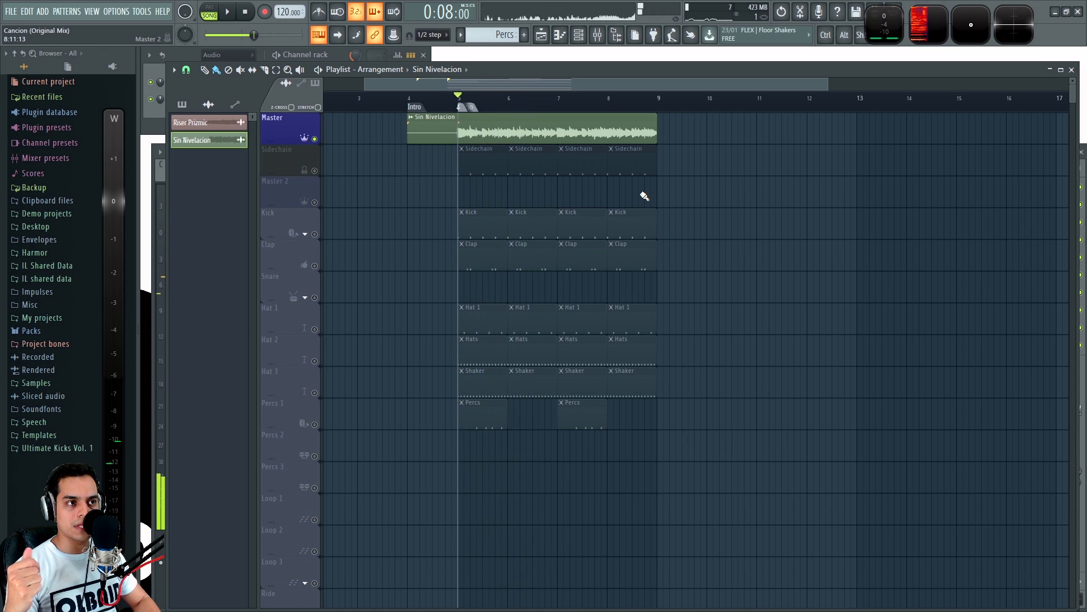
pyautogui.press('space')
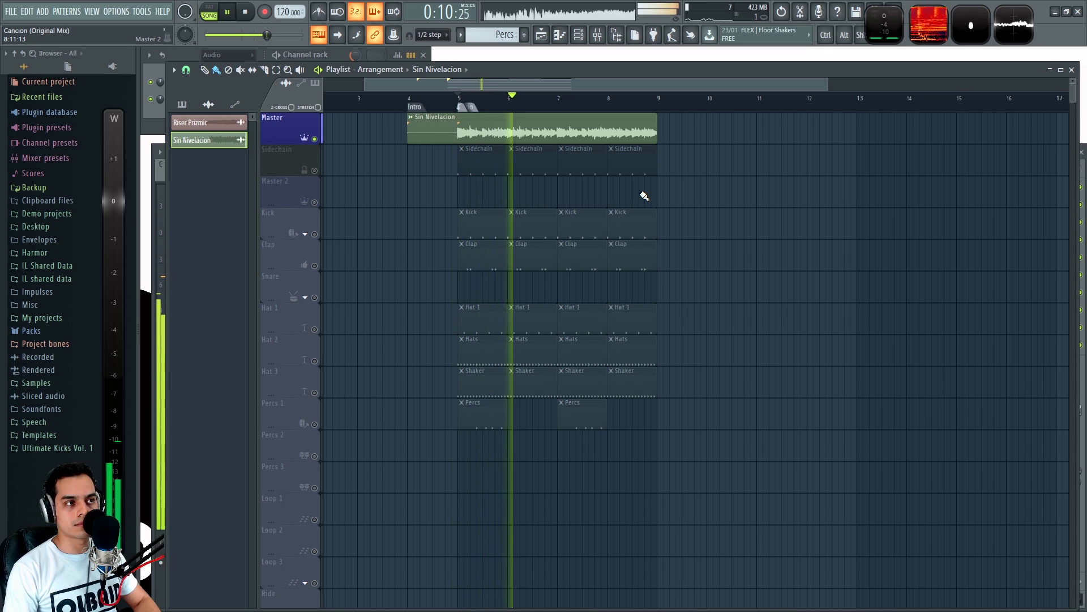
pyautogui.press('space')
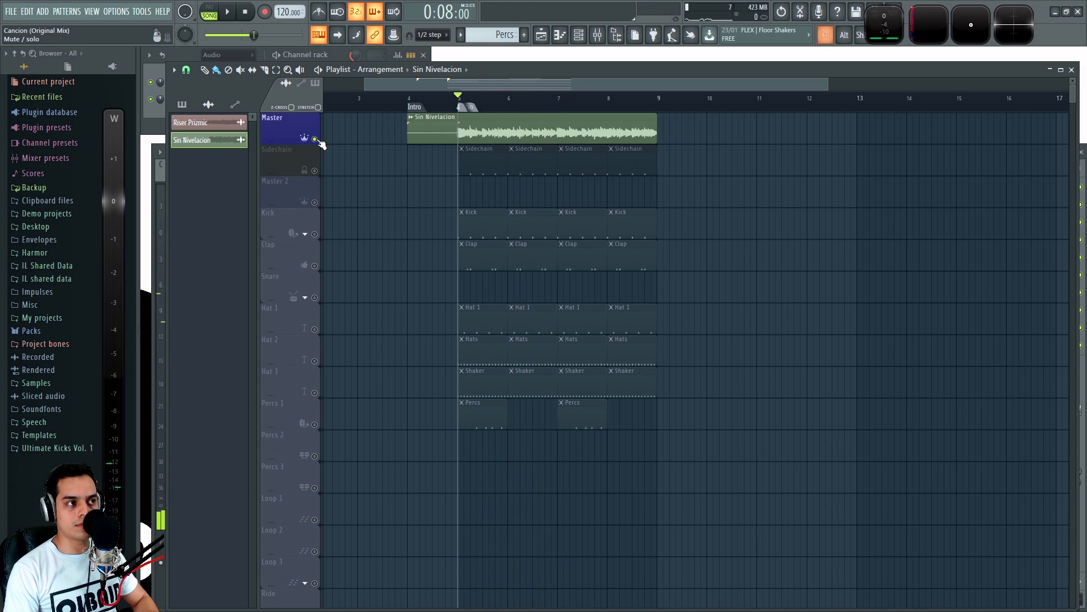
# Step: Mute the Master playlist track, restore the other tracks, and listen to the balanced mix from bar 5
pyautogui.rightClick(315, 139)
pyautogui.click(315, 140)
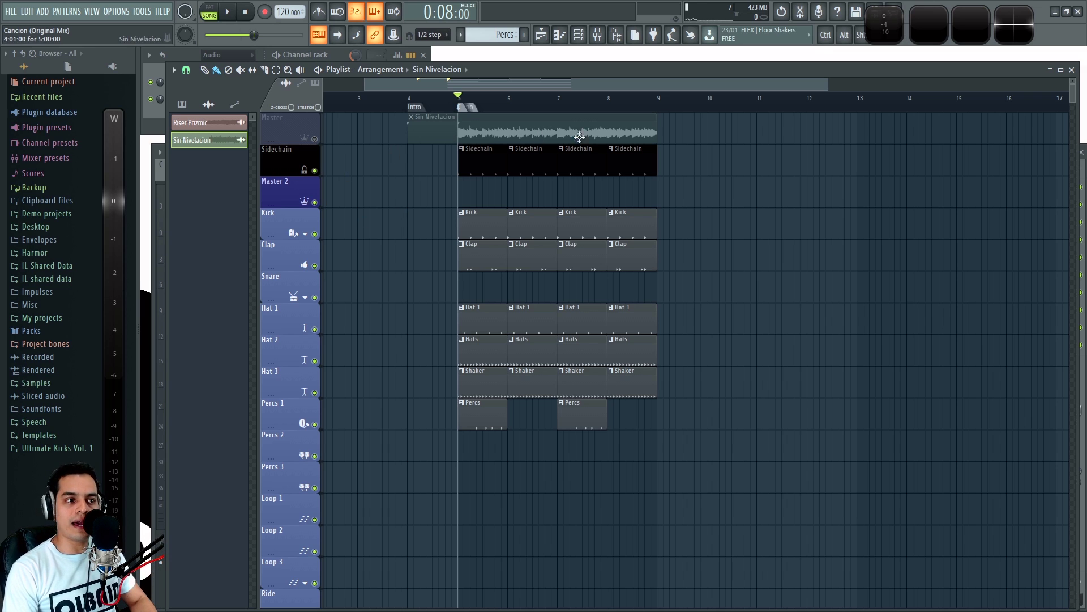
pyautogui.press('space')
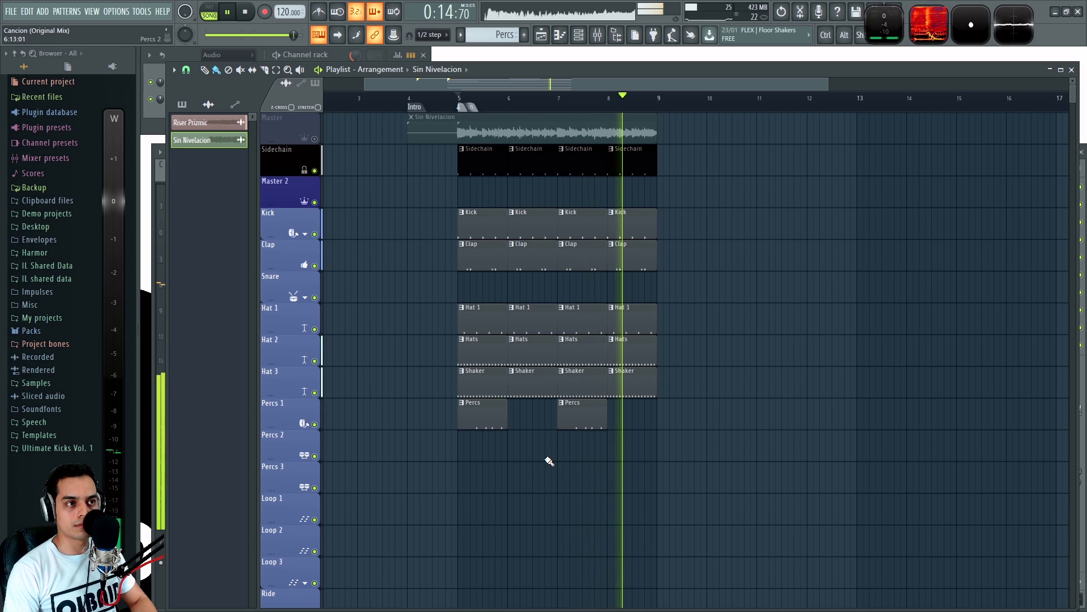
pyautogui.press('space')
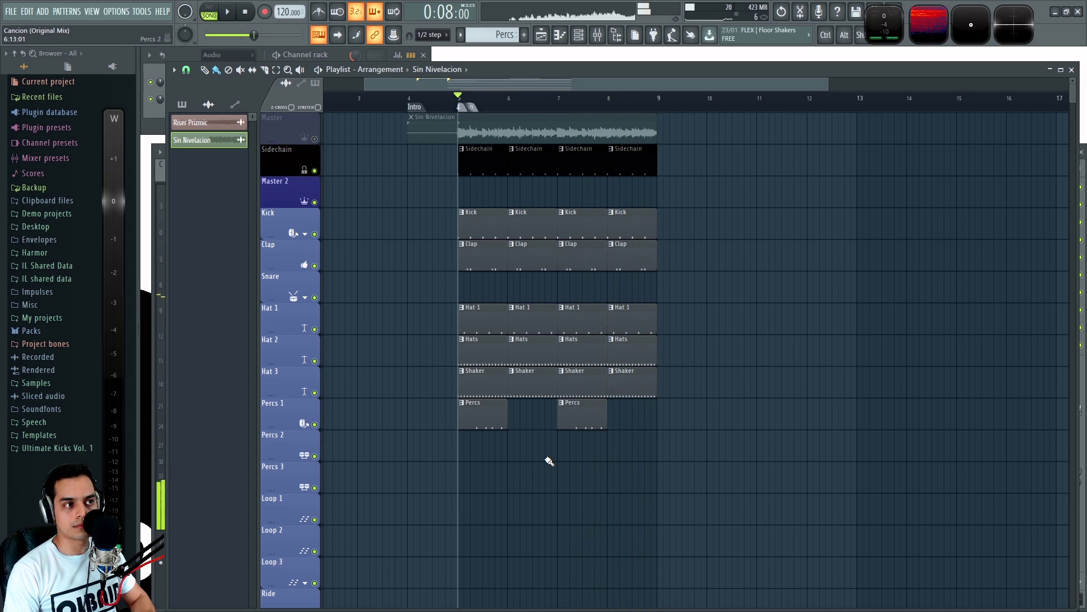
# Step: Unmute the Master playlist track alongside the other tracks and save the project
pyautogui.keyDown('ctrl'); pyautogui.scroll(-2, 433, 312); pyautogui.keyUp('ctrl')
pyautogui.click(315, 138)
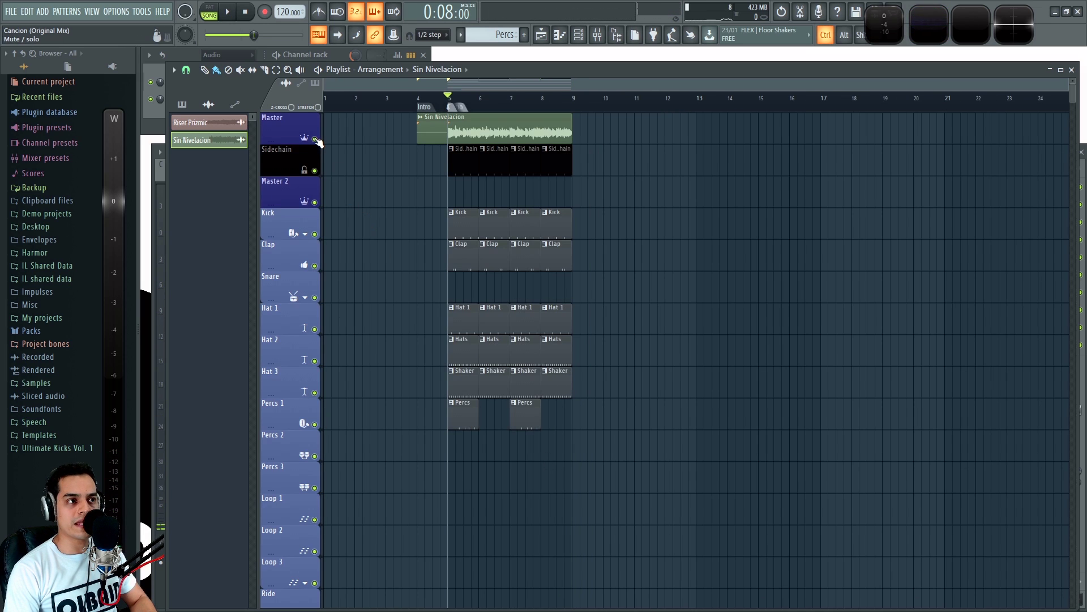
pyautogui.hotkey('ctrl', 's')
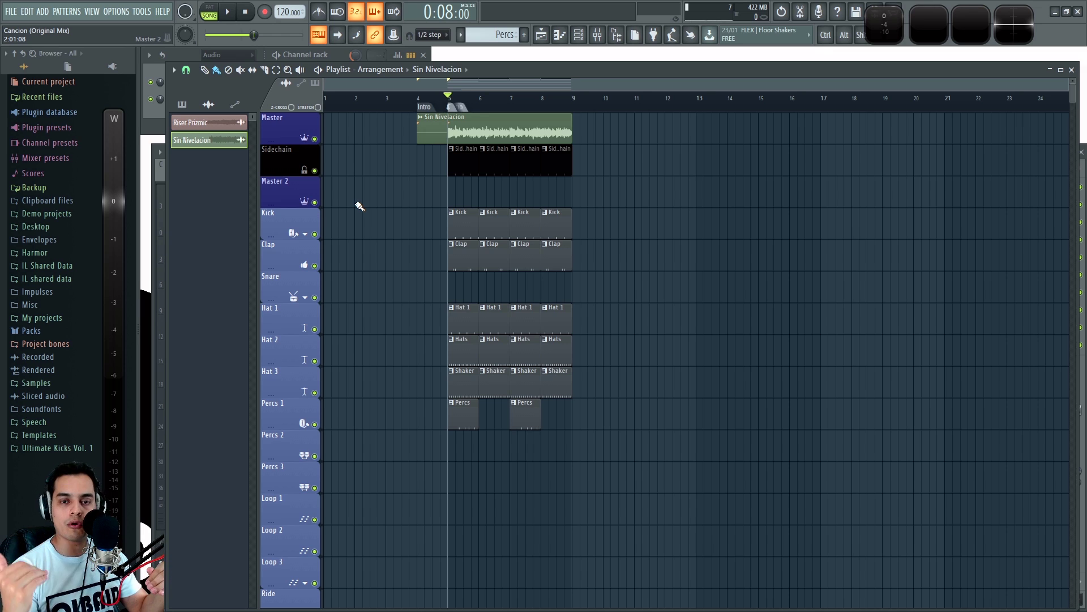
# Step: Try raising the Bus general and Bus Clap-Snare faders, play the mix with the Master playlist track muted, and reset the Bus Clap-Snare fader to 0.0 dB
pyautogui.press('F9')
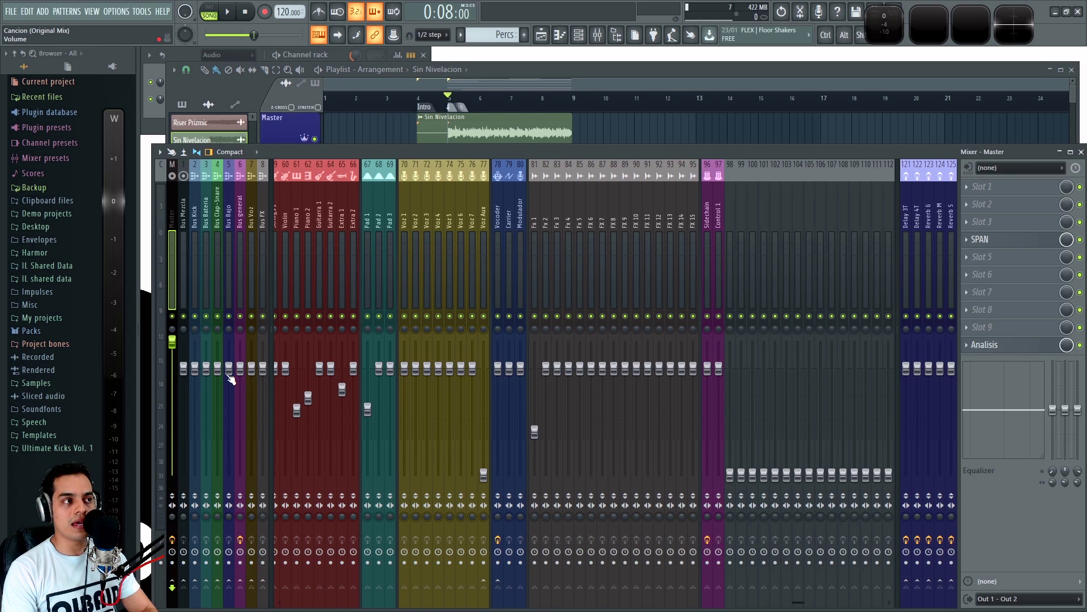
pyautogui.moveTo(240, 369); pyautogui.dragTo(217, 355)
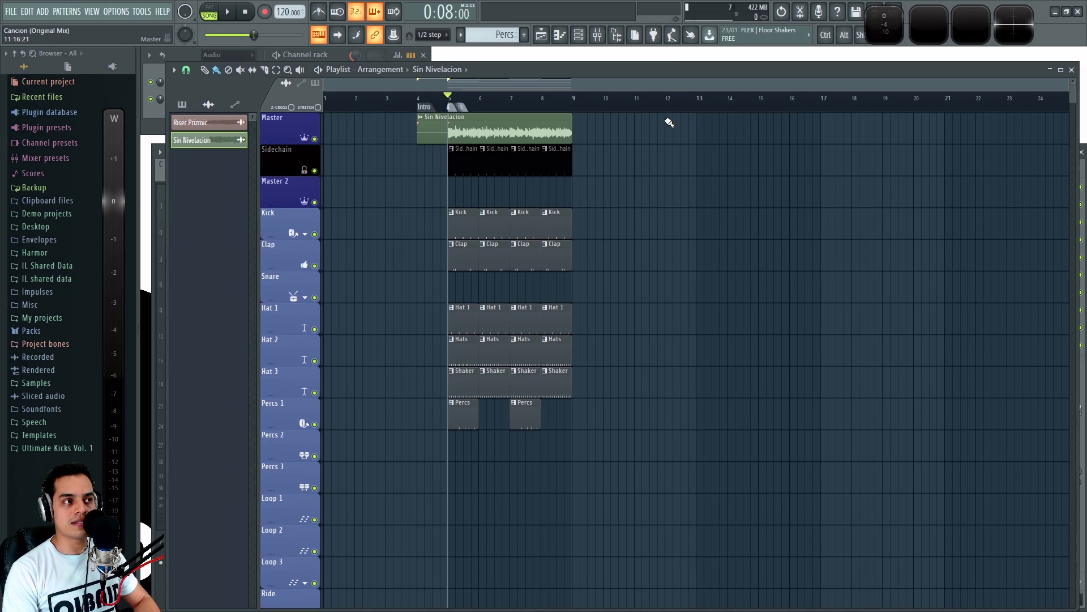
pyautogui.click(662, 141)
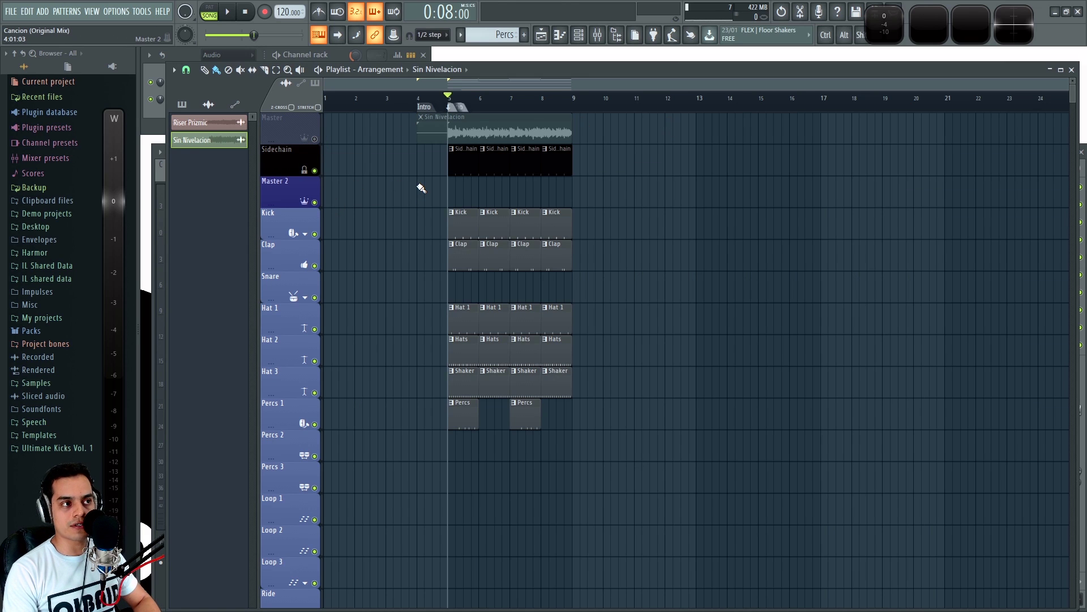
pyautogui.press('space')
pyautogui.press('F9')
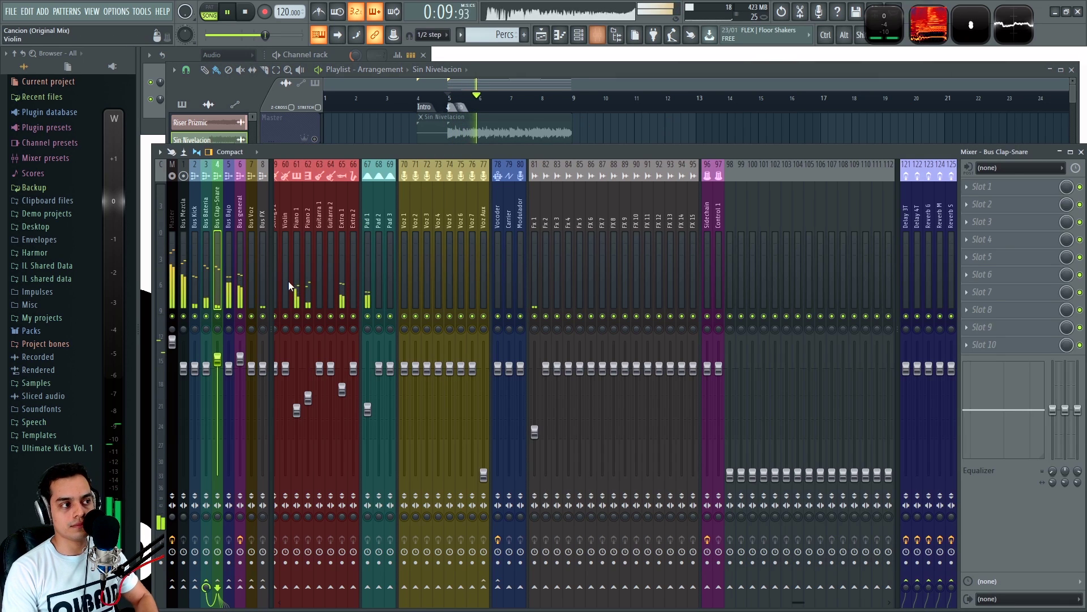
pyautogui.keyDown('alt'); pyautogui.click(219, 359); pyautogui.keyUp('alt')
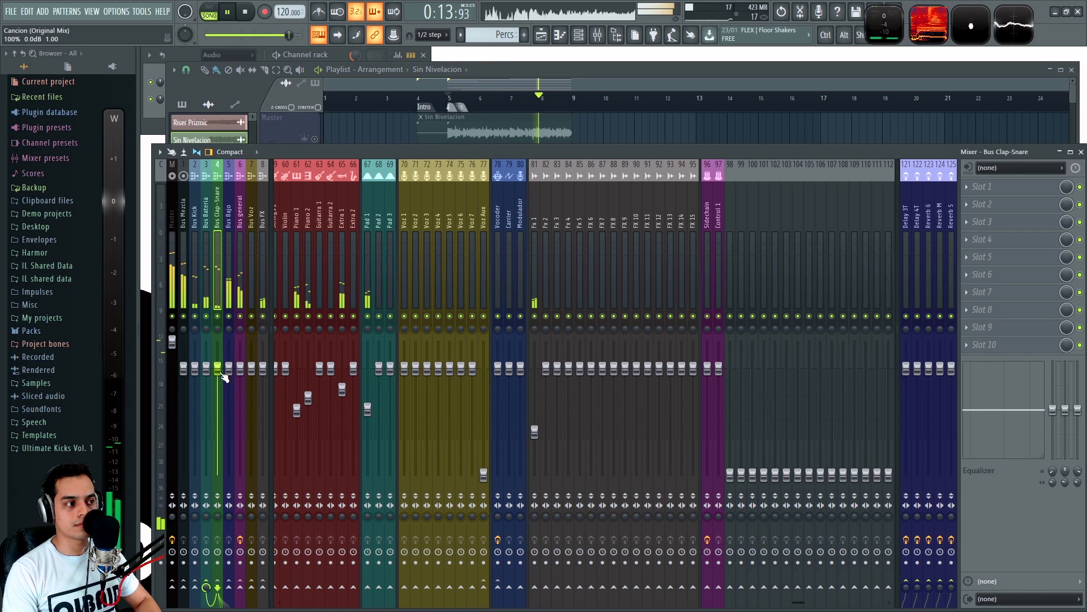
pyautogui.press('space')
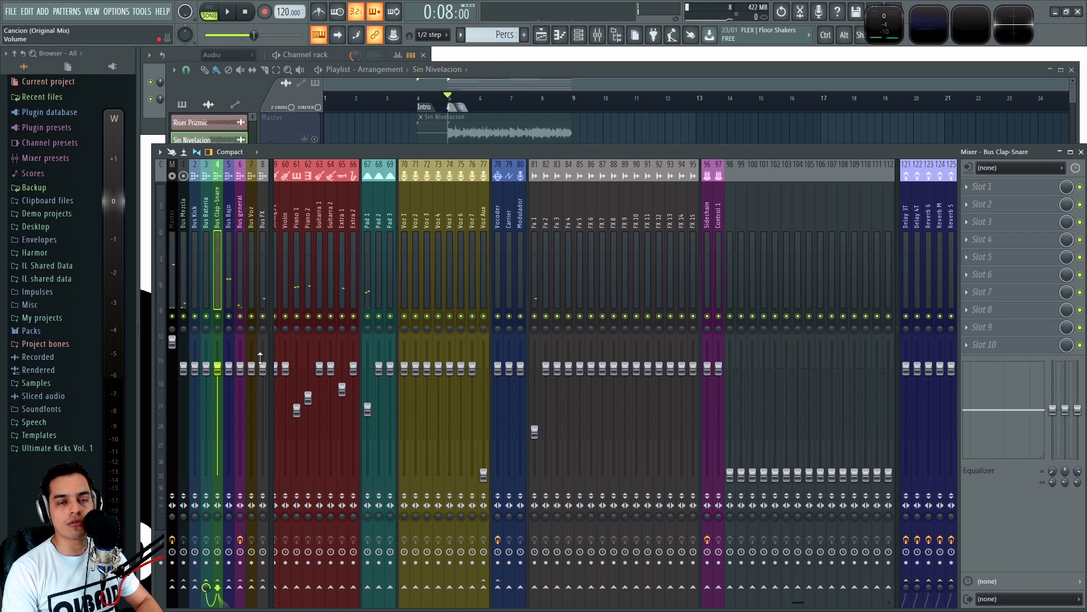
# Step: Try lowering the Bus Bajo and Bus Bateria faders during playback, and reset them and Bus general to 0.0 dB
pyautogui.moveTo(229, 369); pyautogui.dragTo(207, 393)
pyautogui.press('space')
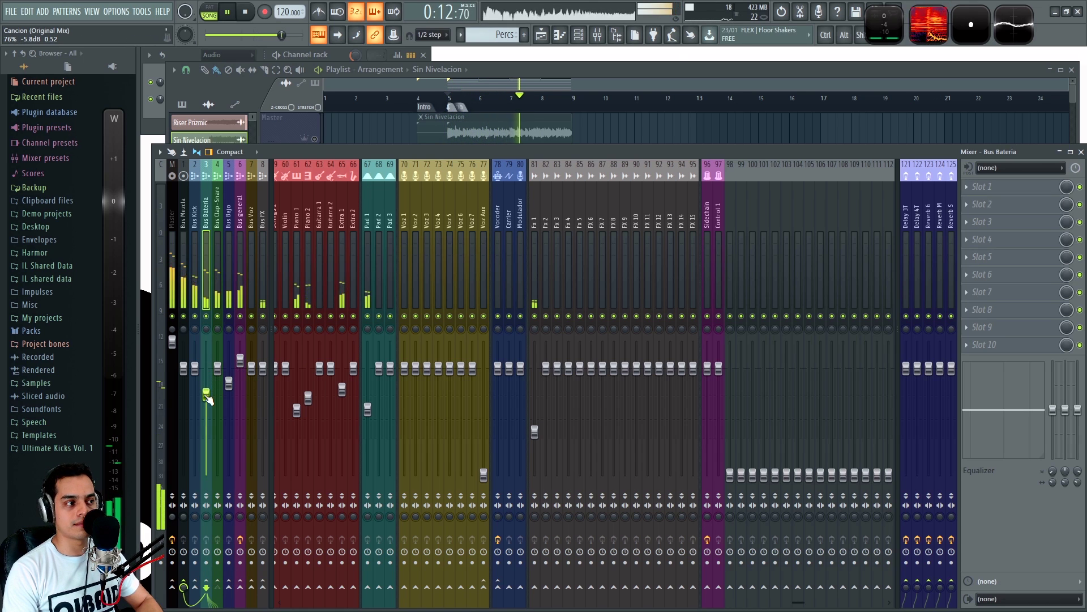
pyautogui.middleClick(206, 395)
pyautogui.press('space')
pyautogui.middleClick(228, 382)
pyautogui.middleClick(240, 360)
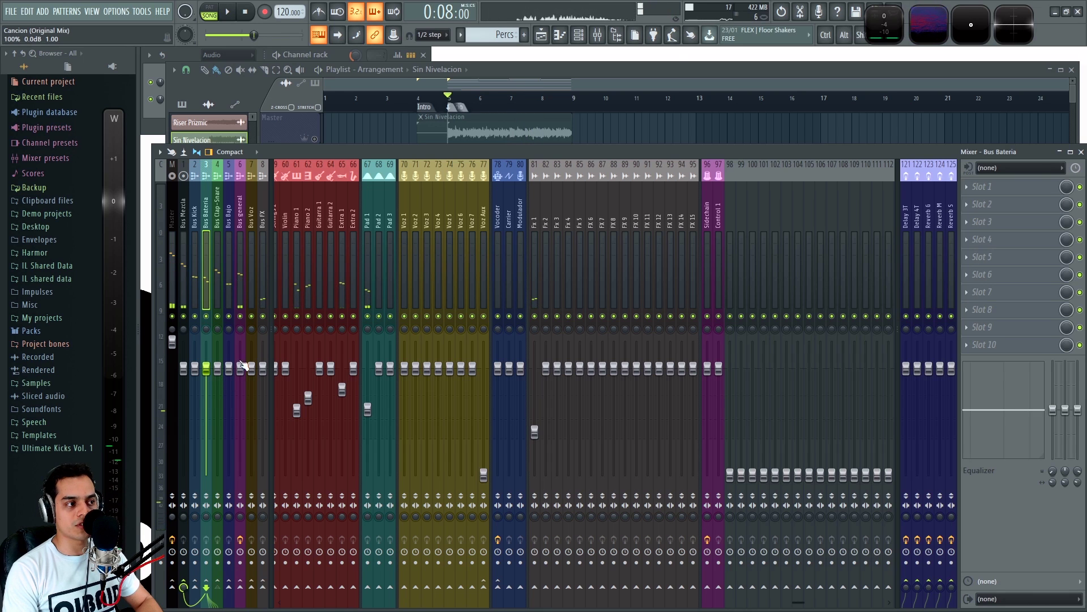
# Step: Return to the playlist and save the project
pyautogui.click(652, 71)
pyautogui.hotkey('ctrl', 's')
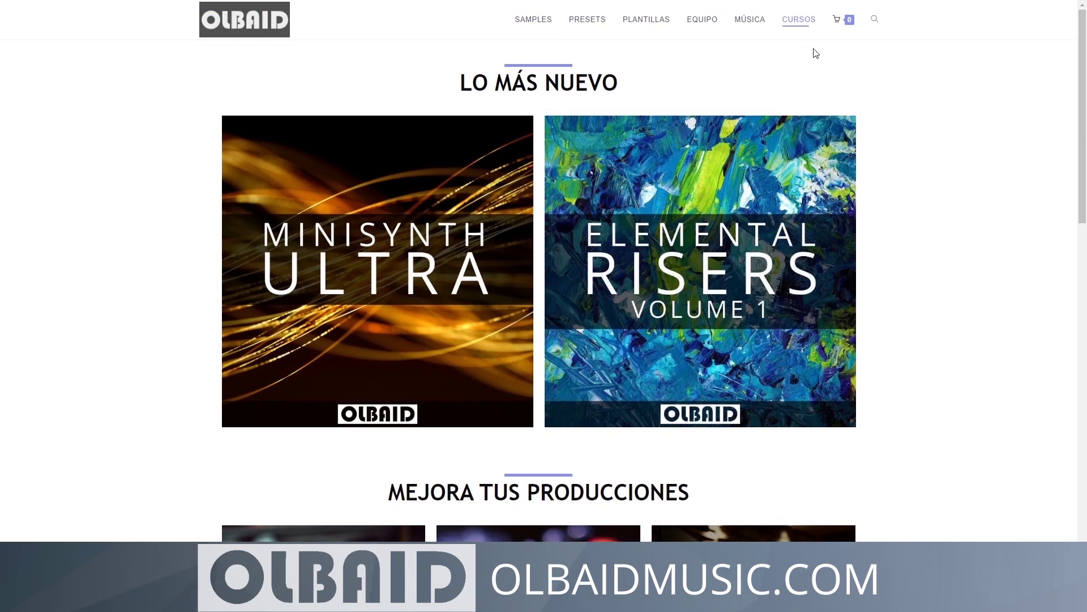
# Step: Browse the Olbaid Music website's home page through its production resources and studio equipment sections
pyautogui.scroll(-3, 933, 196)
pyautogui.scroll(-7, 927, 263)
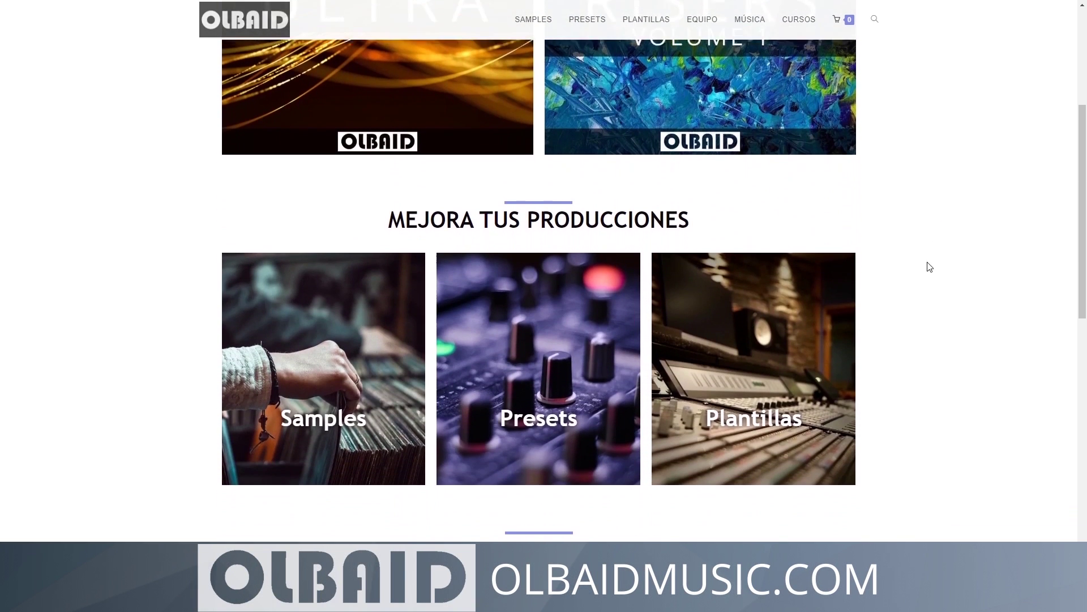
pyautogui.scroll(-5, 913, 388)
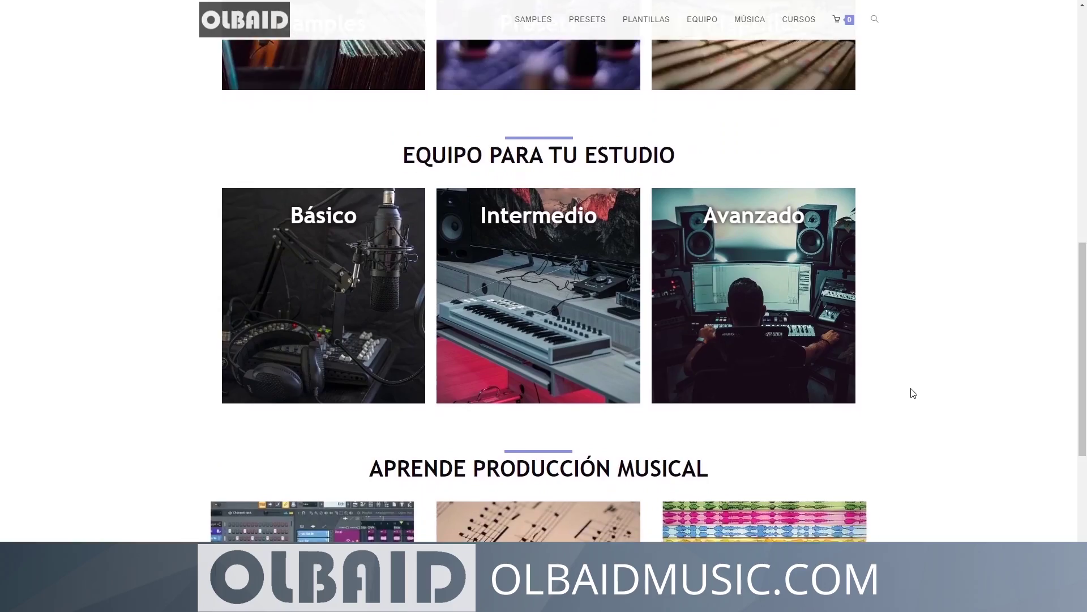